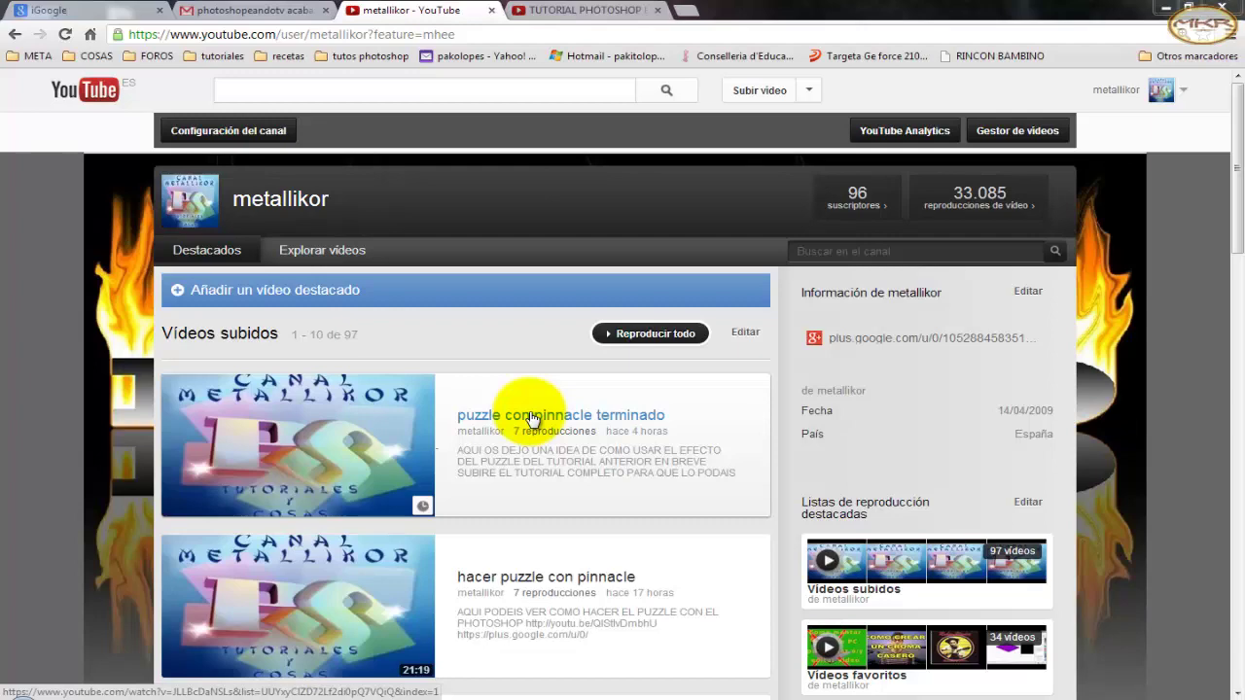
Step: Watch the YouTube Photoshop rain and puzzle tutorial, then minimize the browser
left_click(593, 12)
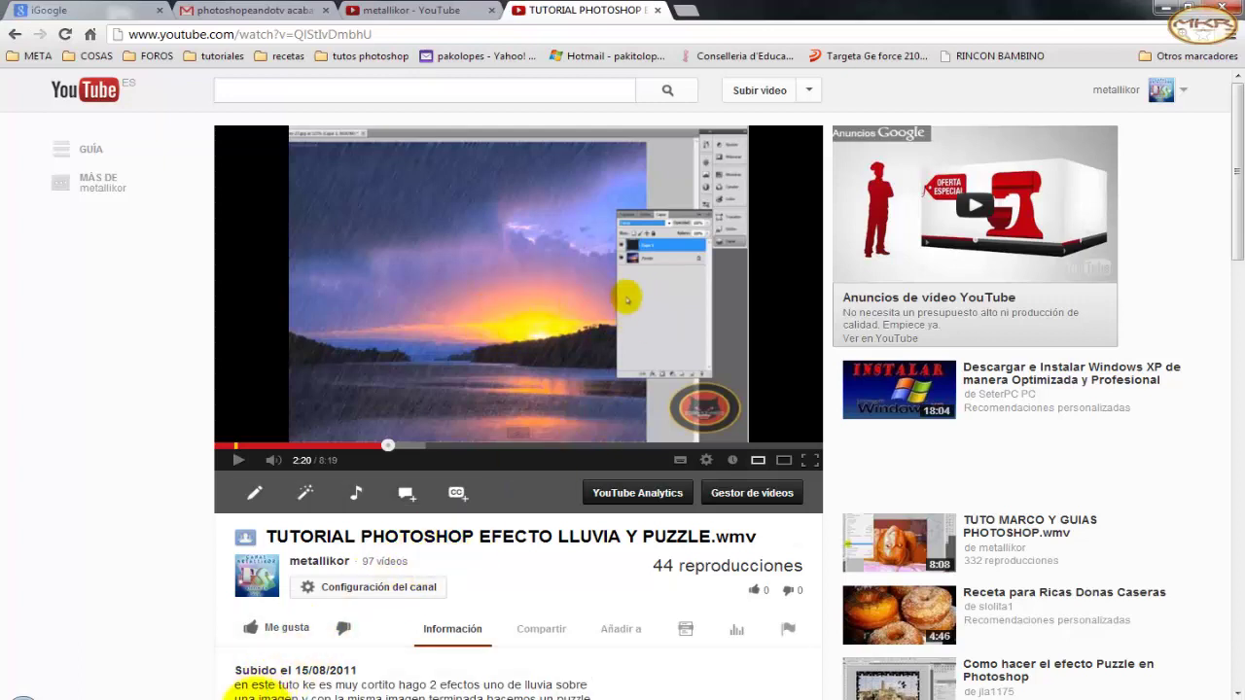
left_click(1164, 9)
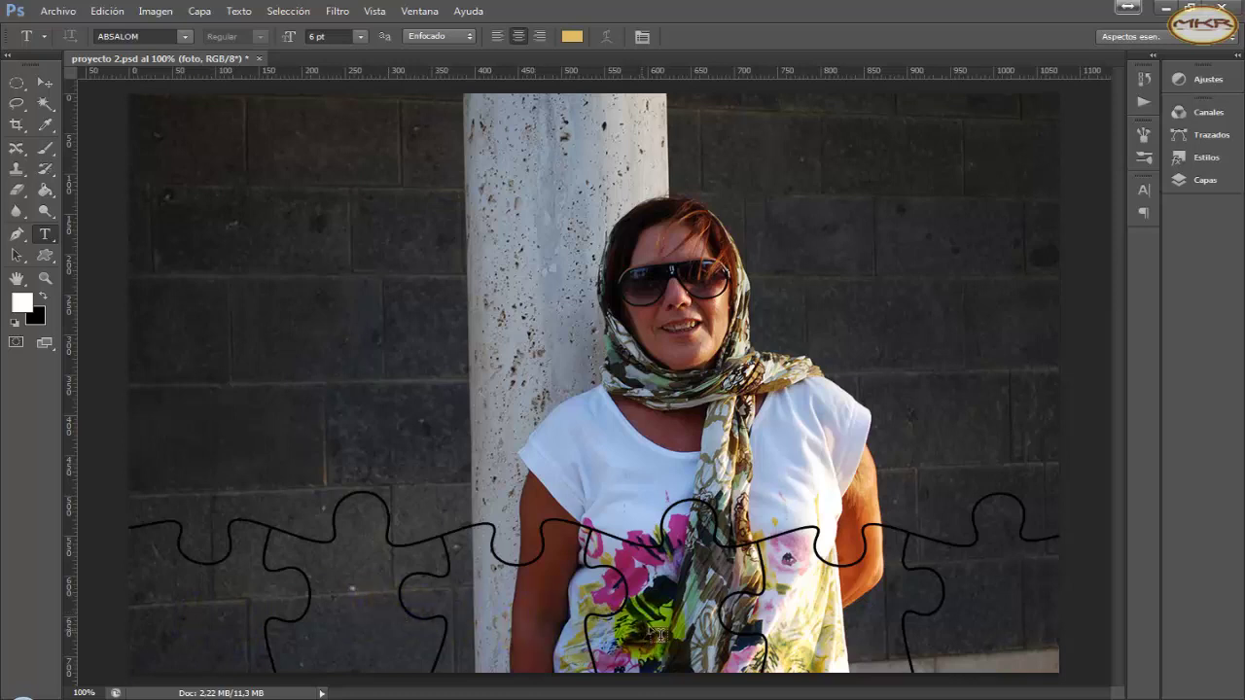
Step: Expand the foto group to show puzzle layers 19–24, then collapse the Layers panel
left_click(1210, 181)
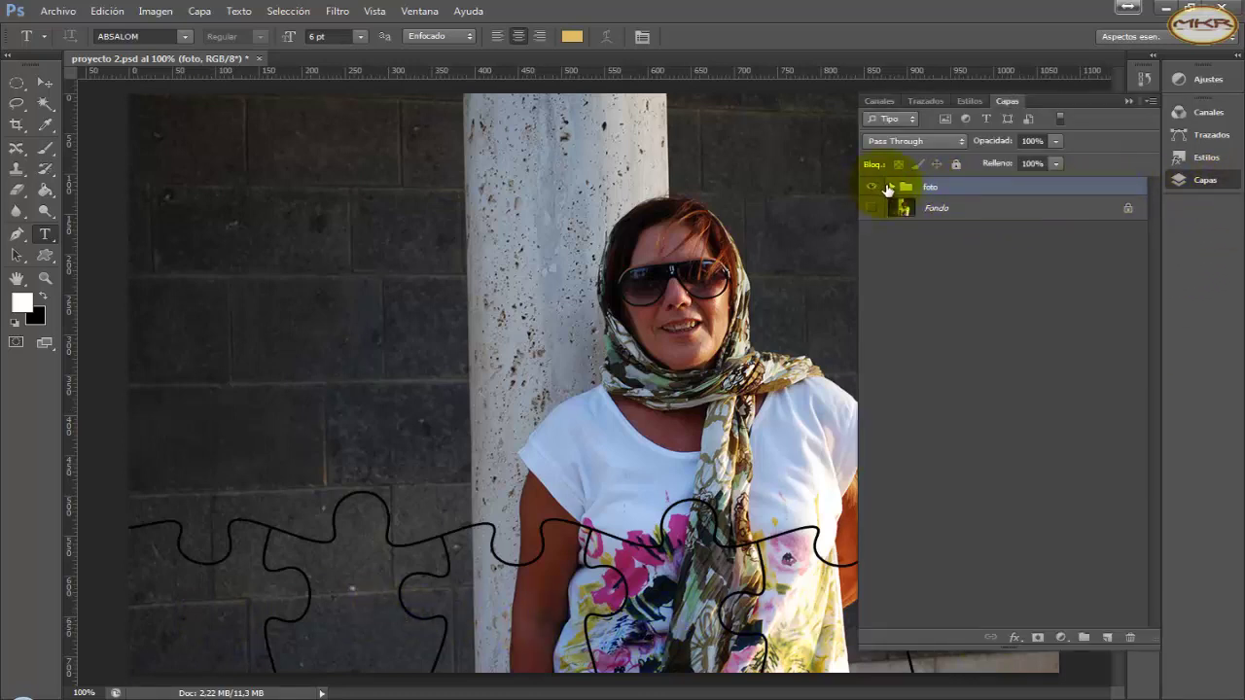
left_click(891, 186)
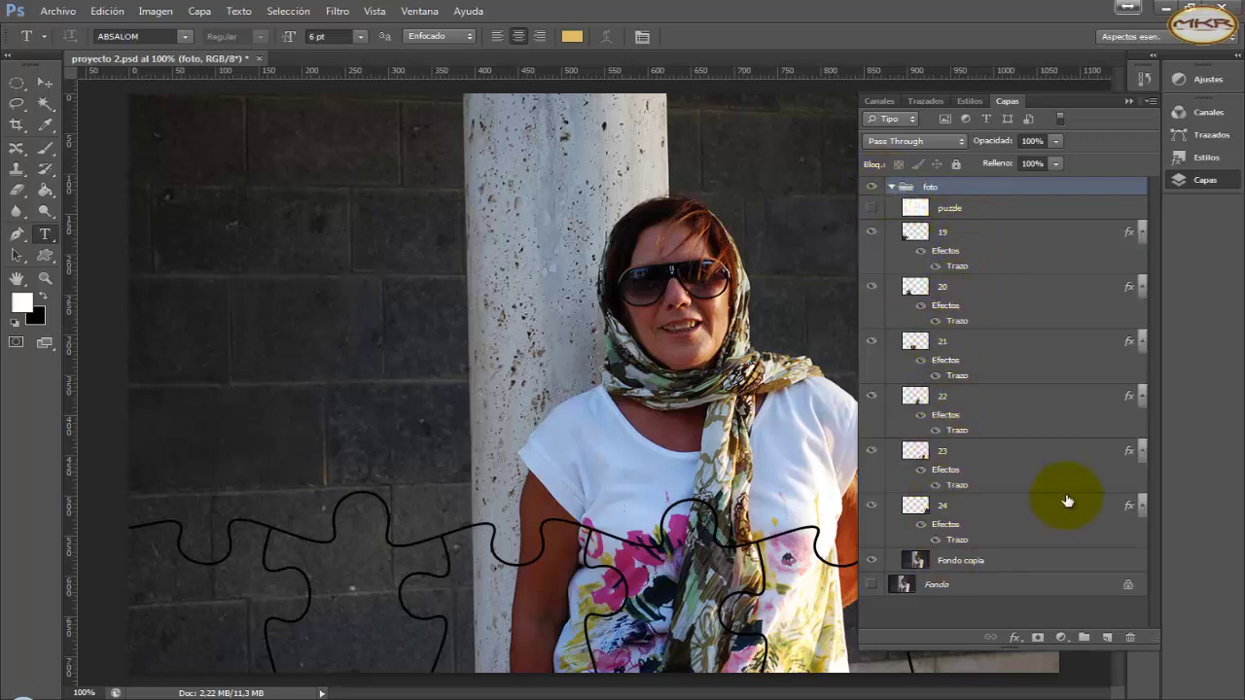
left_click(1128, 100)
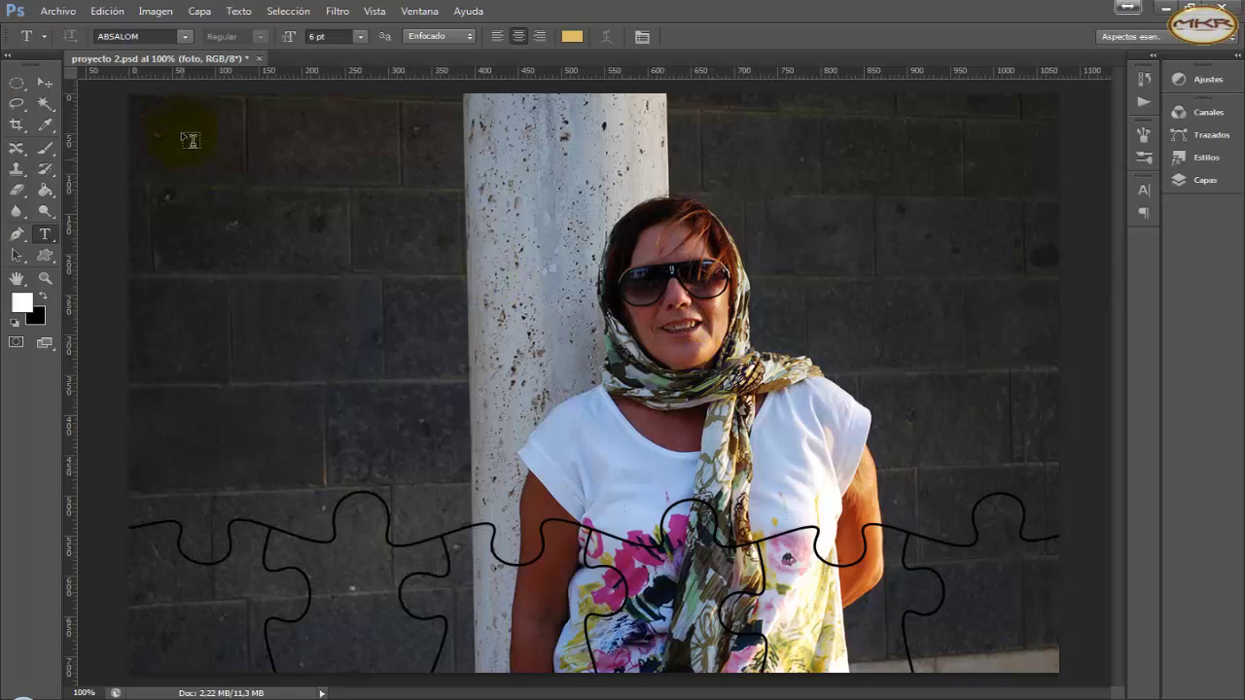
Step: Confirm the image size is 1076 × 720 px at 300 ppi, then bring back the Layers panel
left_click(156, 12)
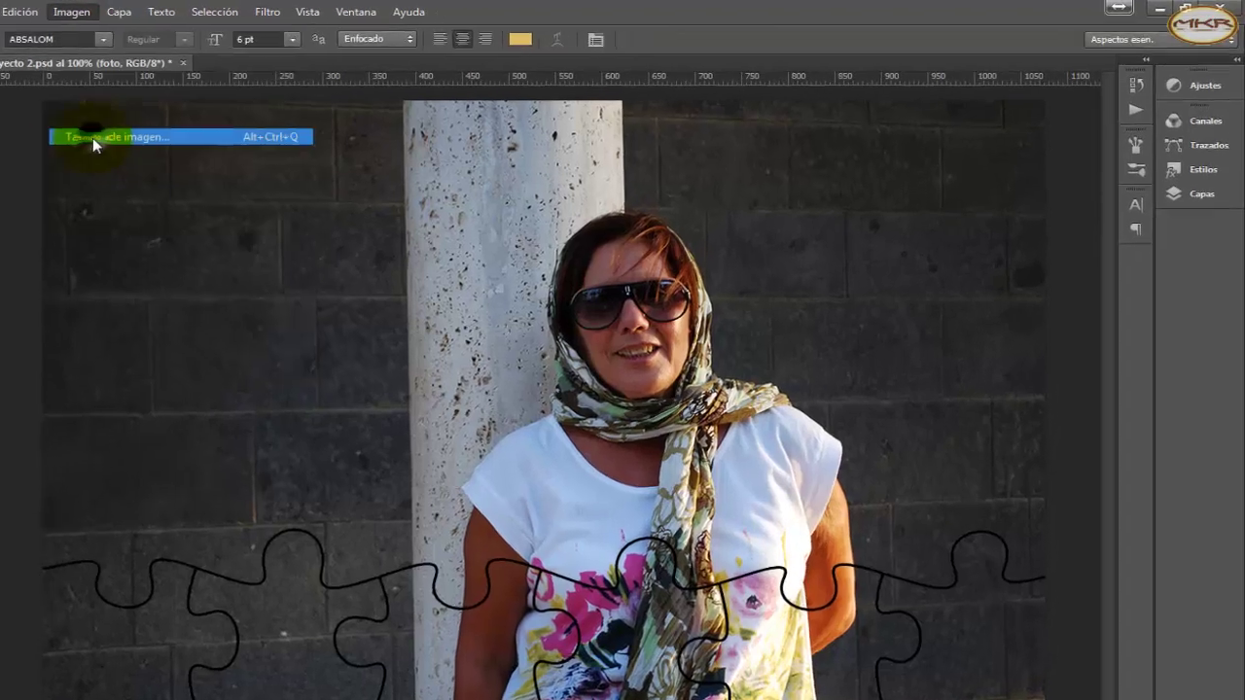
left_click(93, 137)
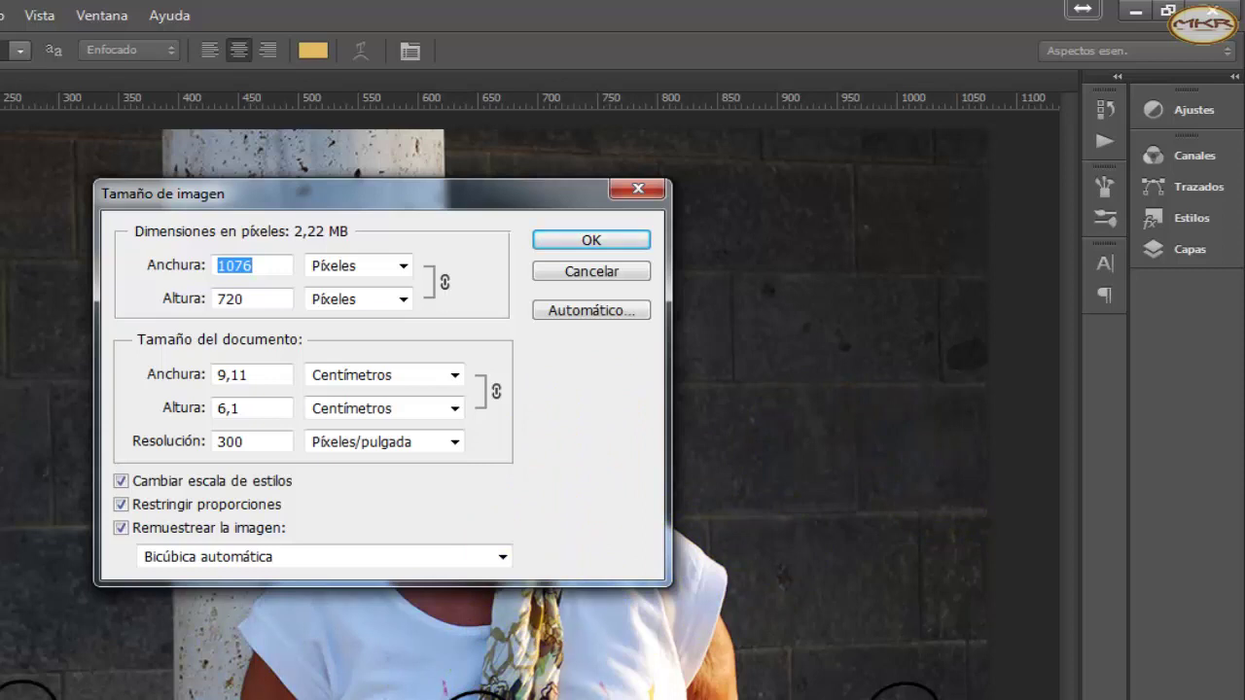
left_click(588, 243)
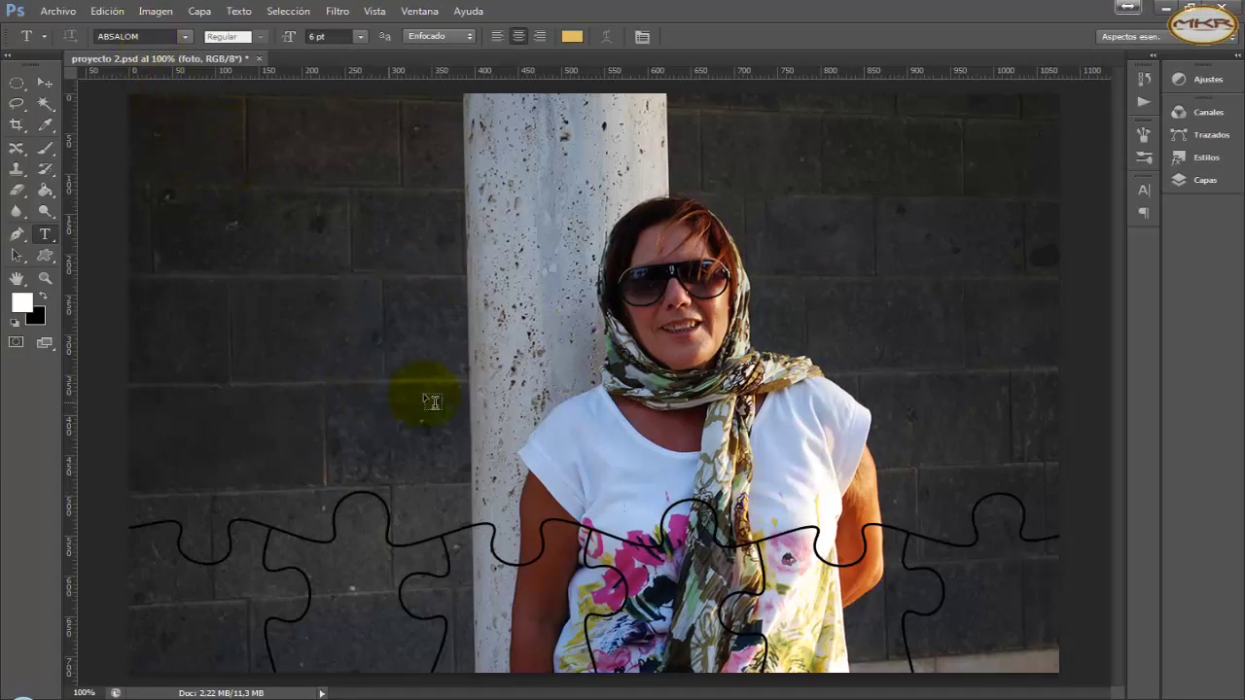
left_click(1204, 180)
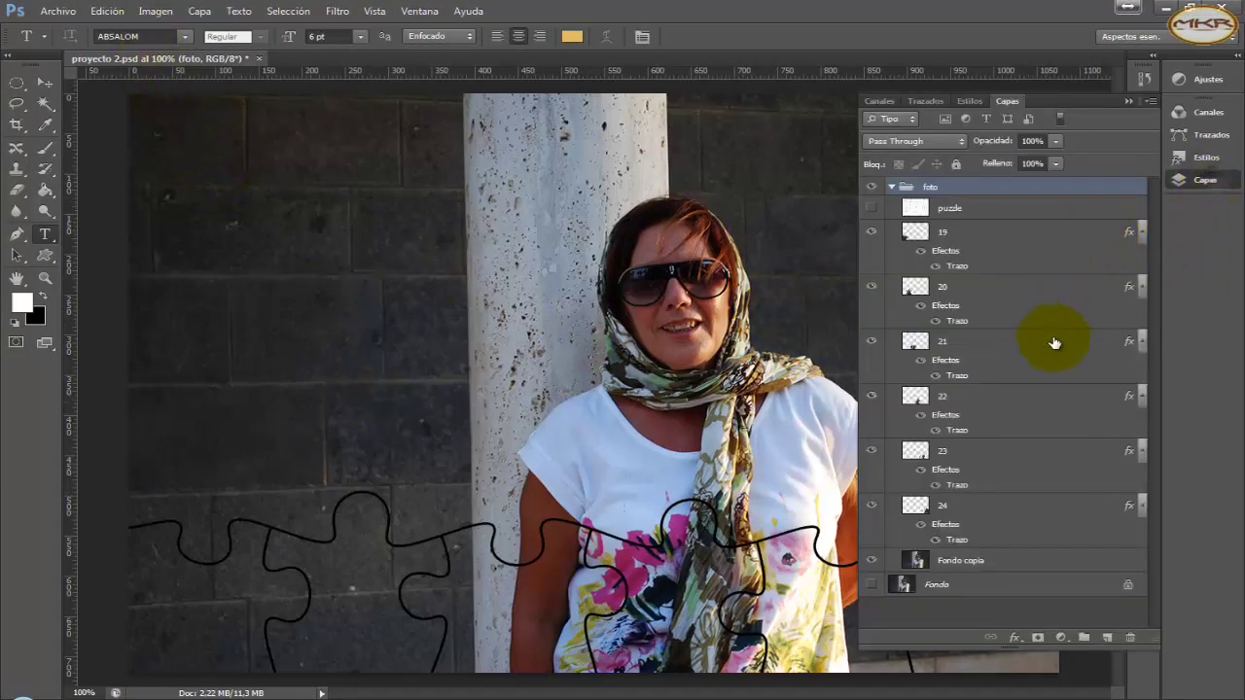
left_click(1052, 562)
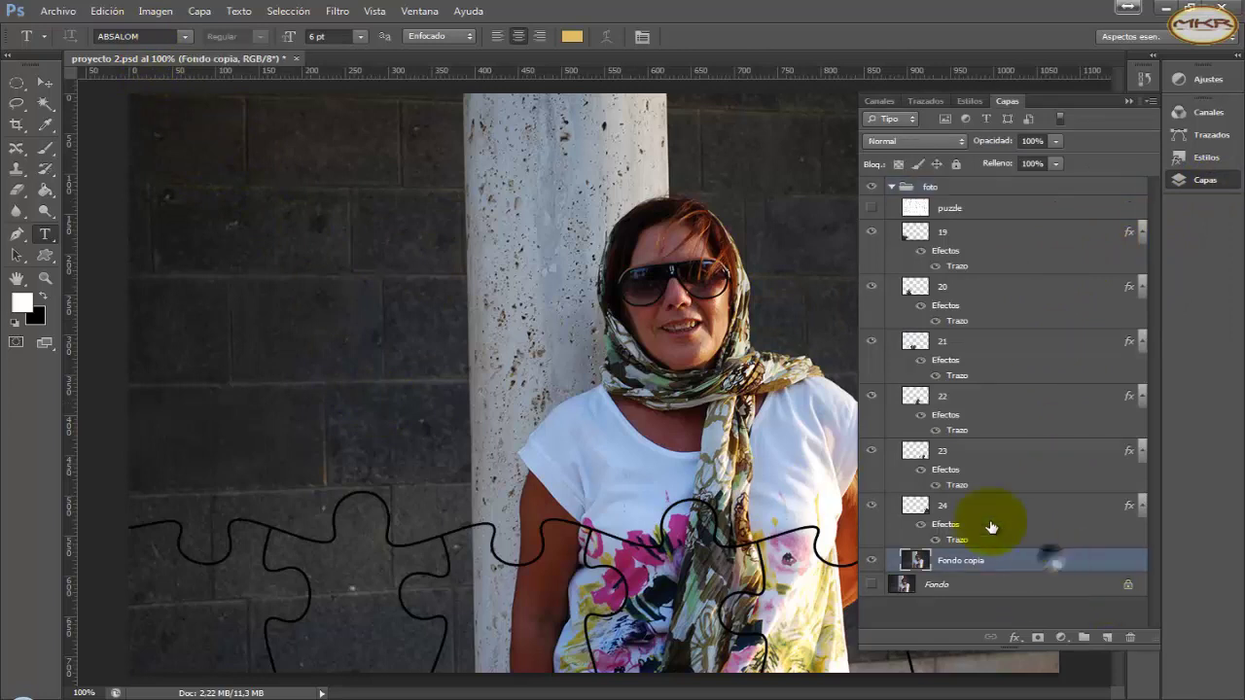
left_click(156, 11)
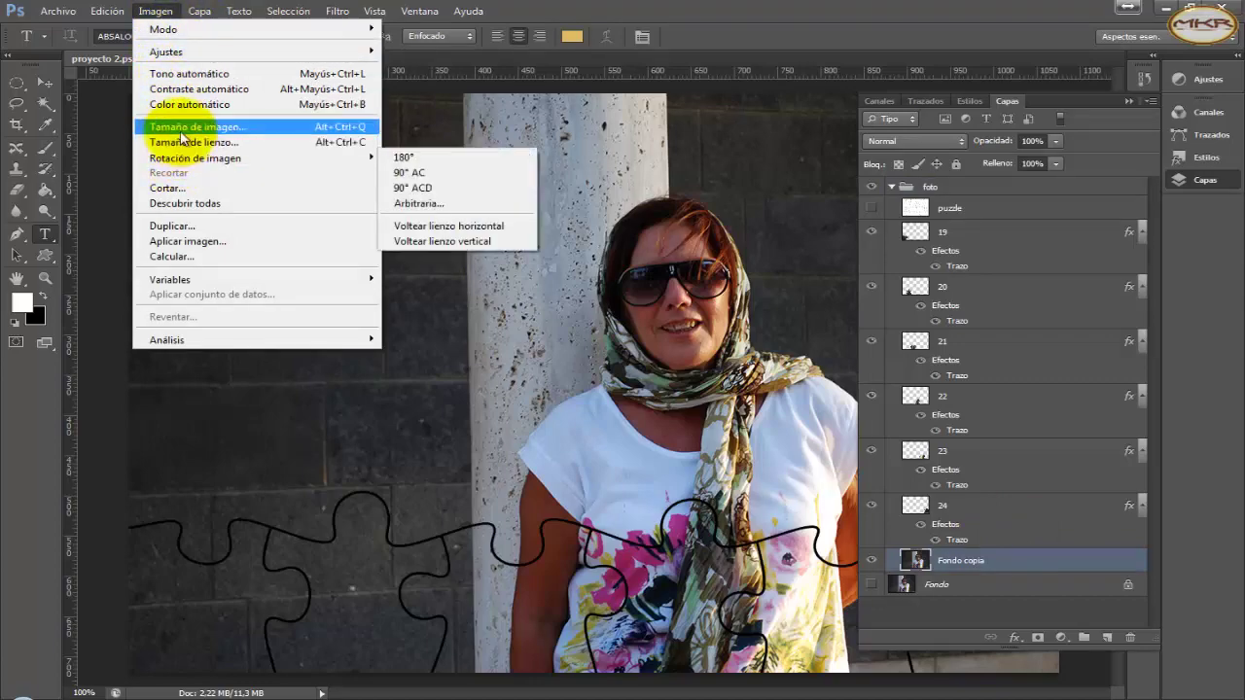
left_click(184, 127)
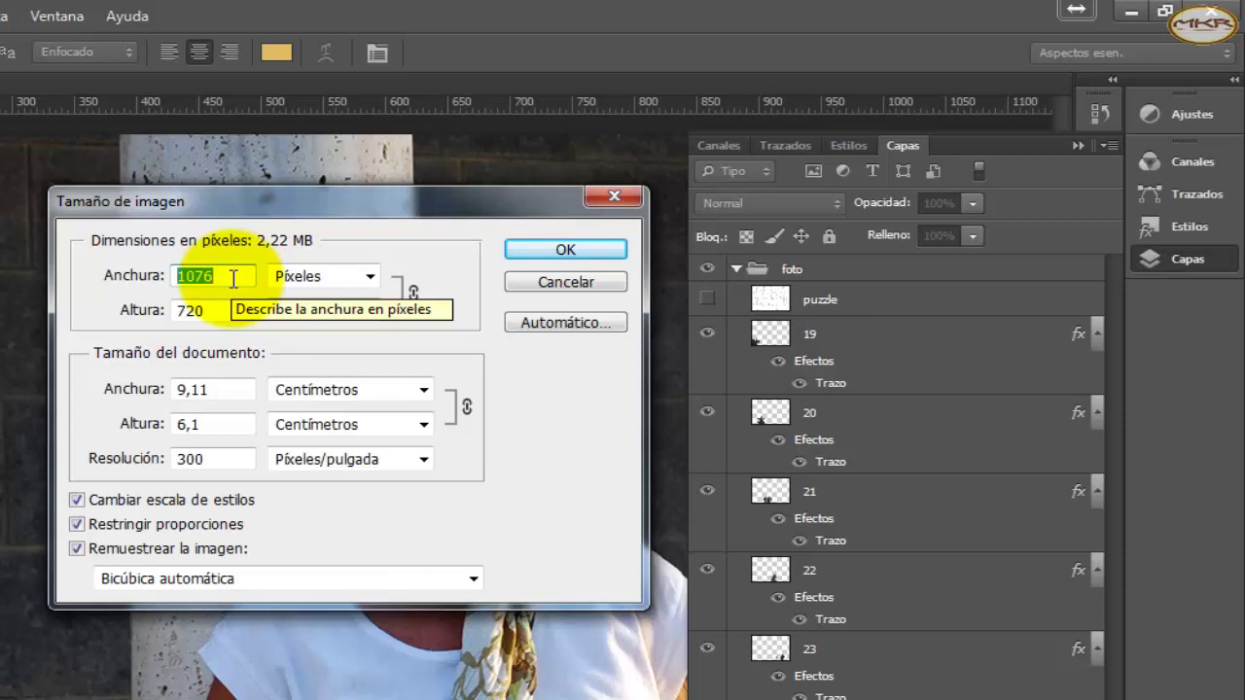
type("1280")
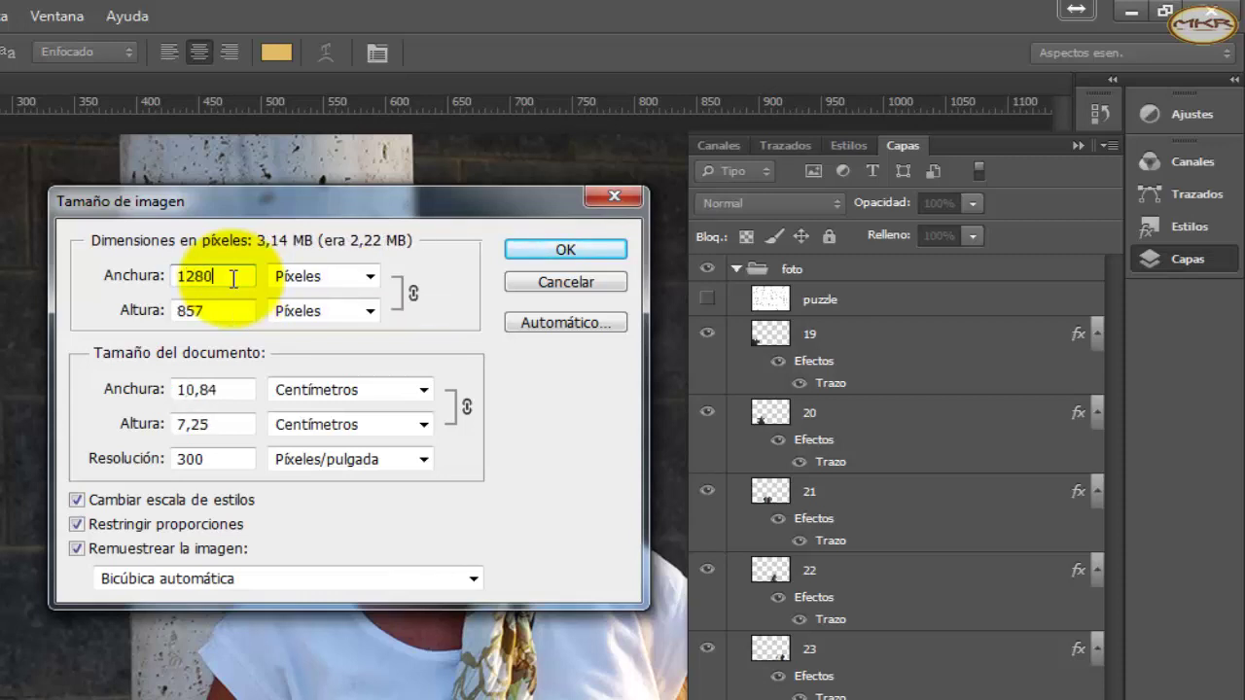
left_click(415, 291)
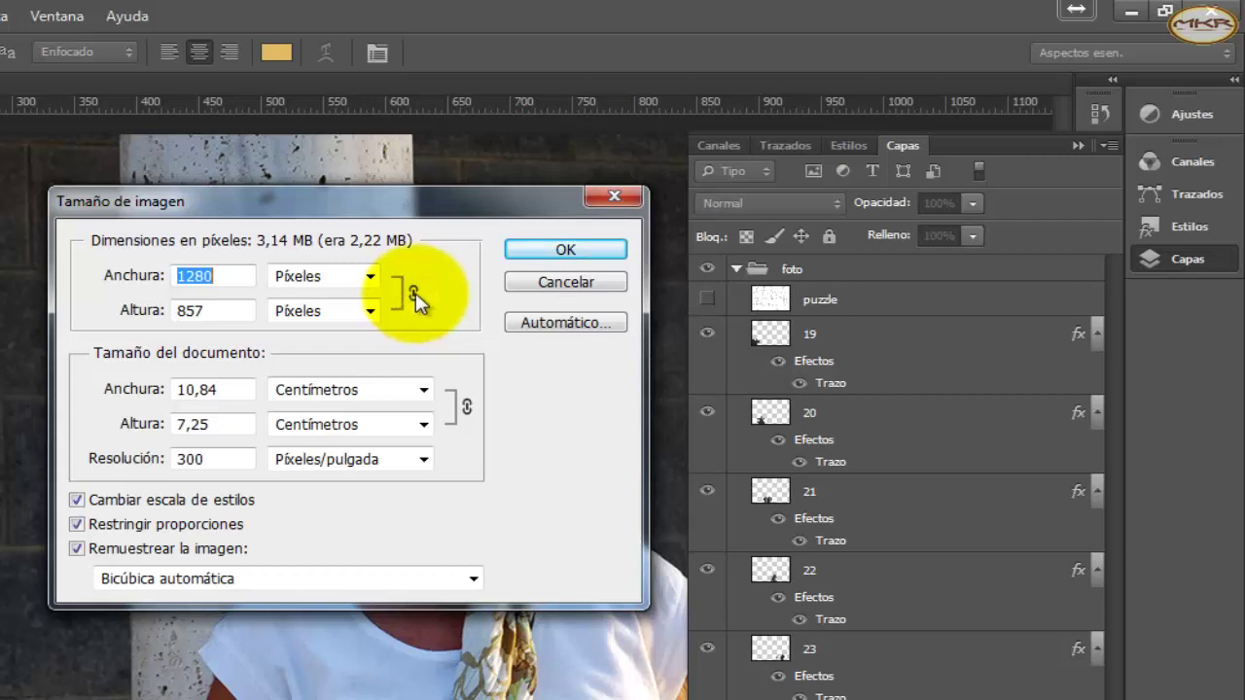
left_click(76, 525)
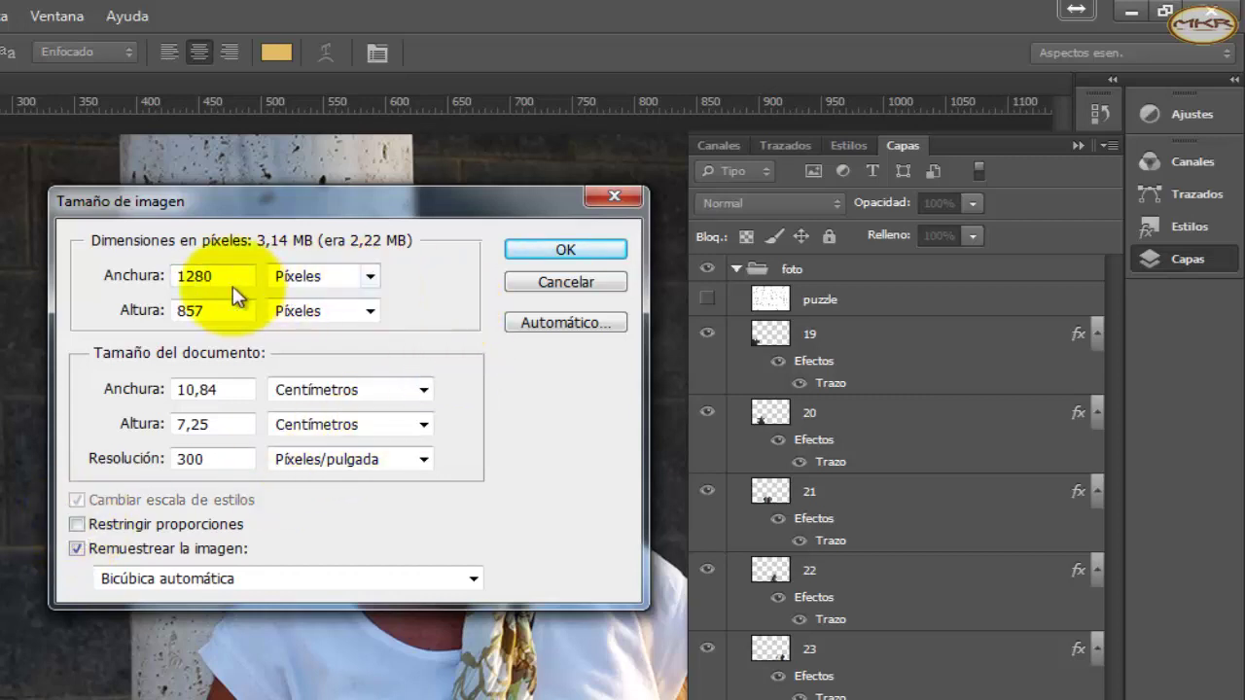
double_click(191, 312)
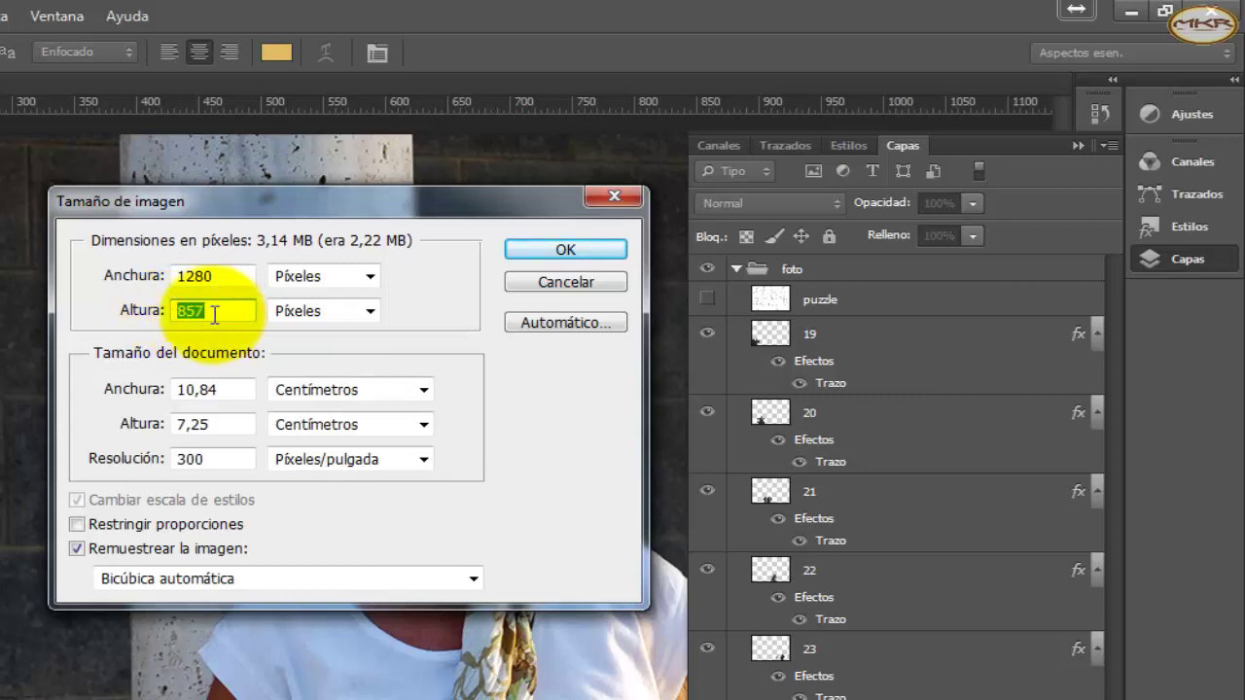
left_click_drag(208, 311, 170, 324)
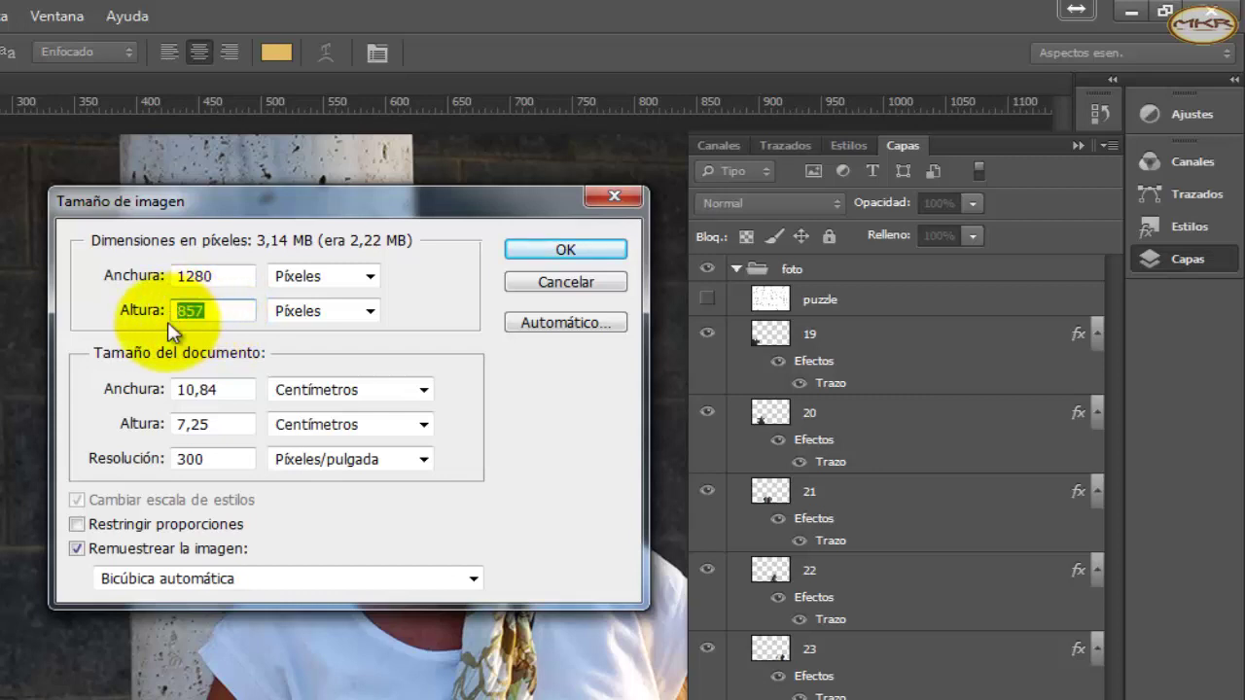
type("7")
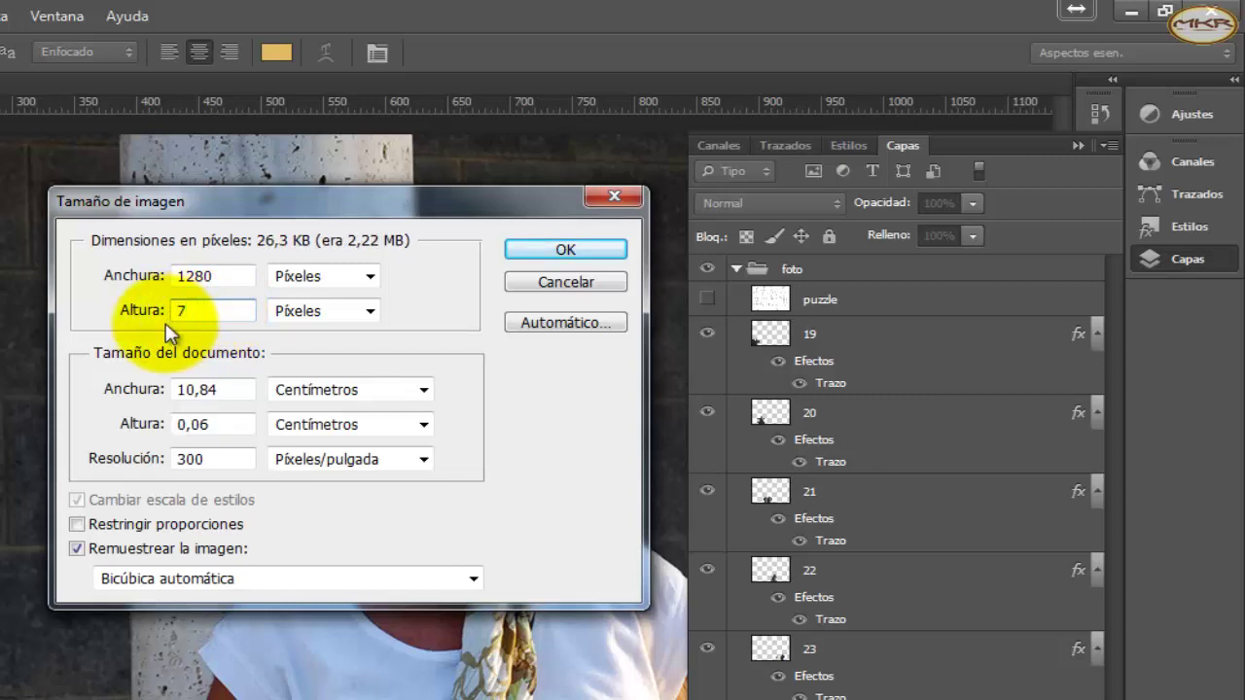
type("20")
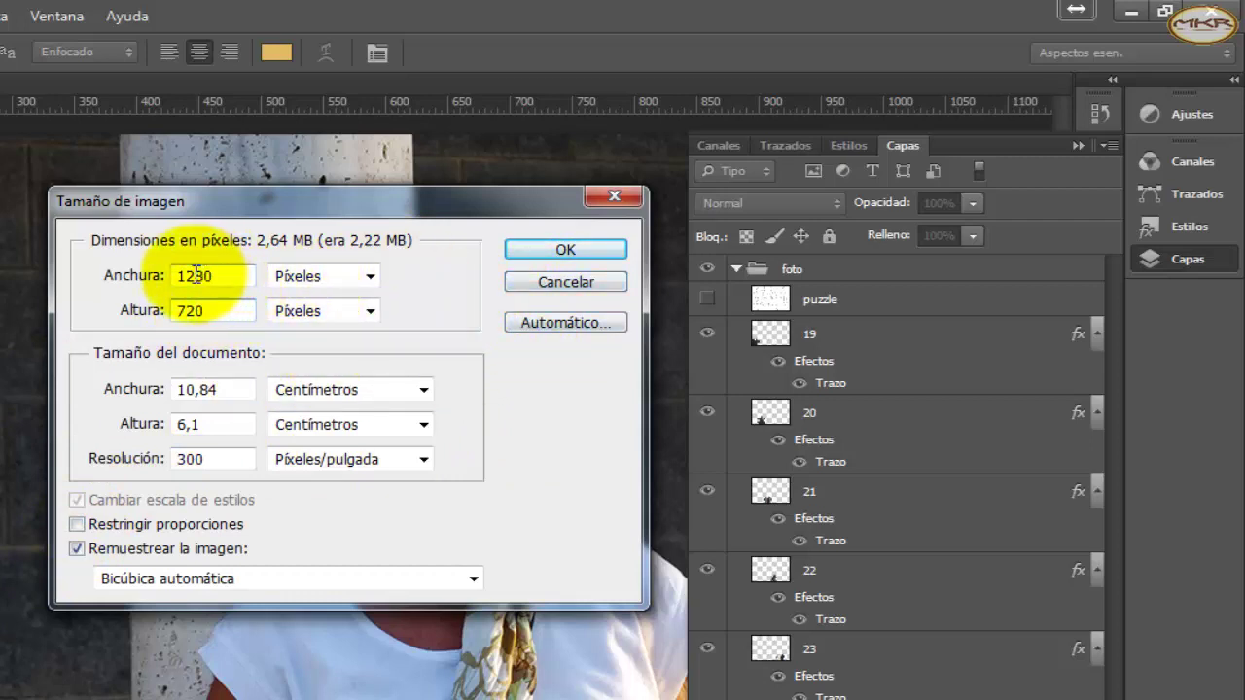
left_click(216, 311)
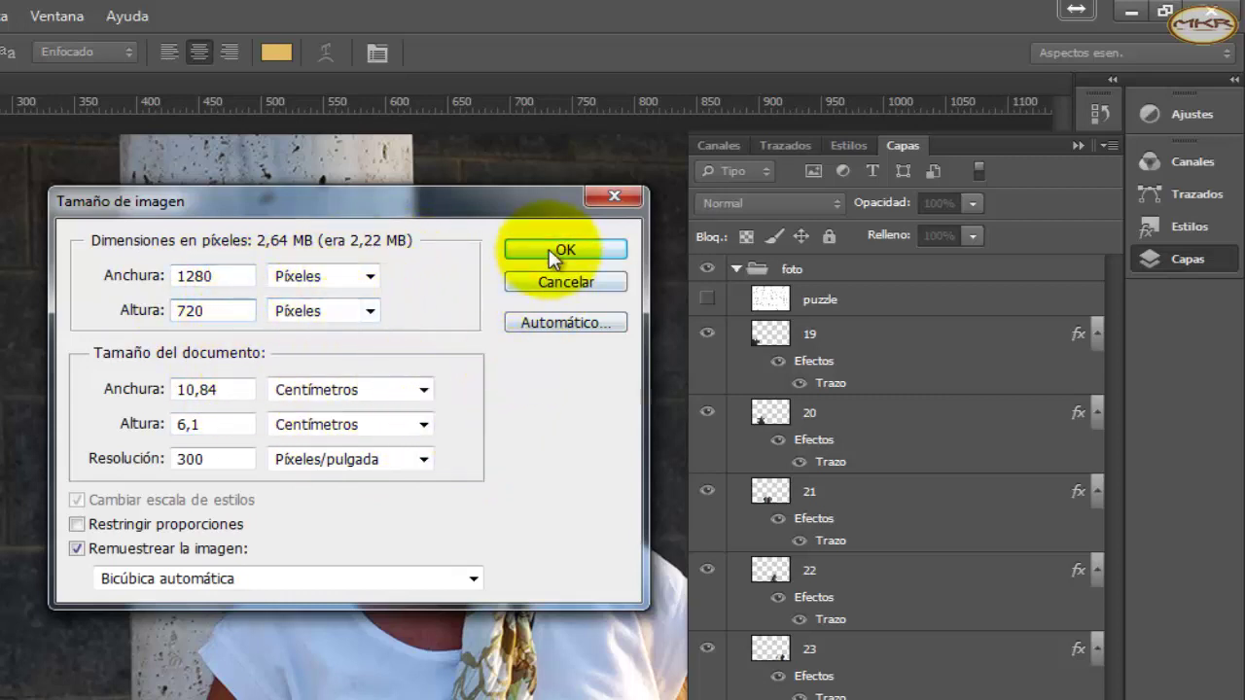
left_click(549, 283)
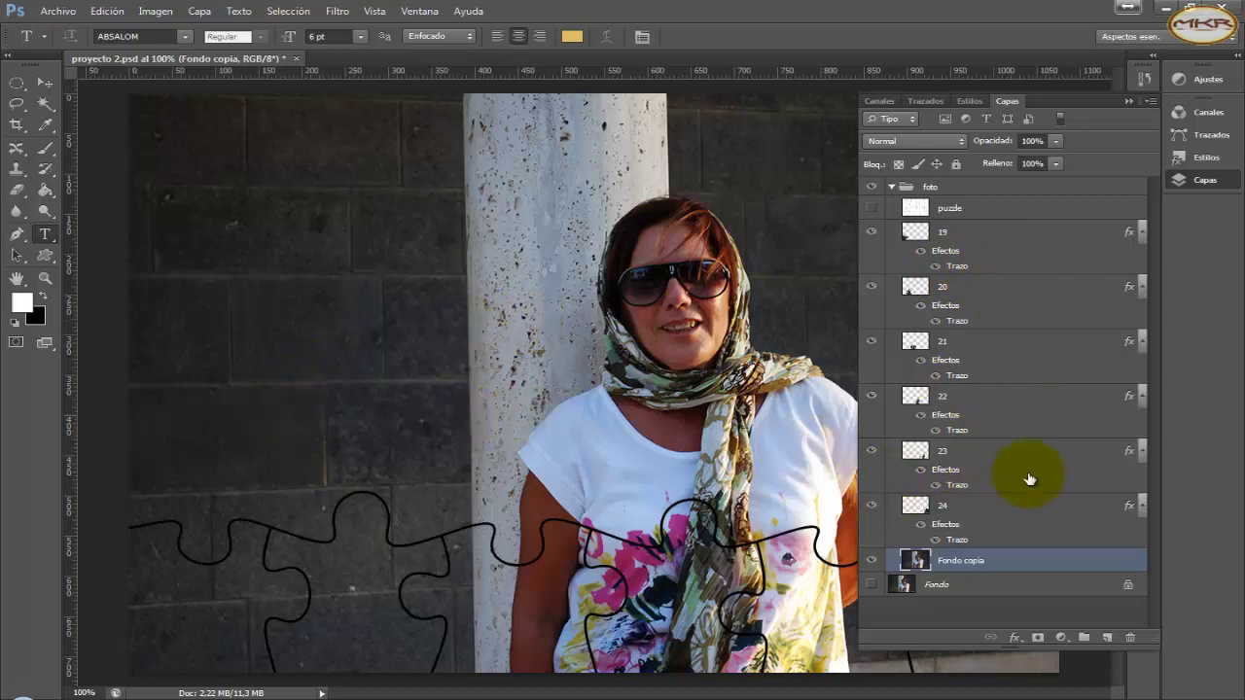
Step: Collapse the effects lists under puzzle layers 19–24, leaving layer 24 selected
left_click(1104, 511)
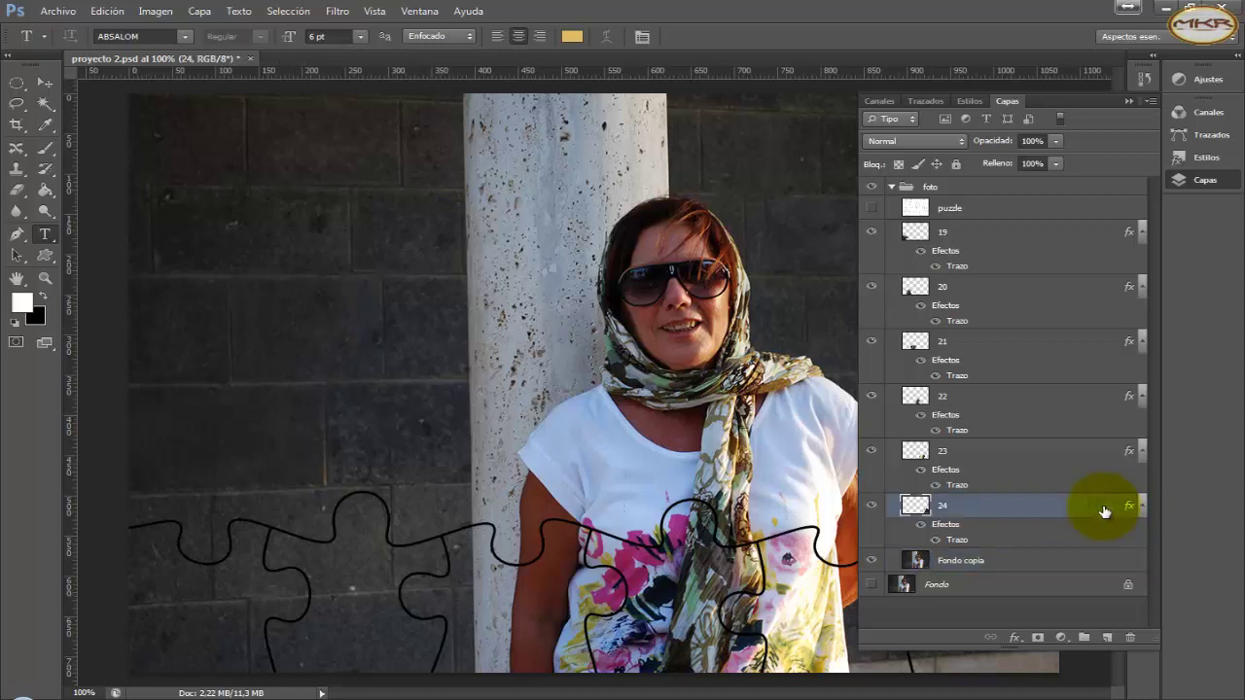
left_click(1034, 240, "shift")
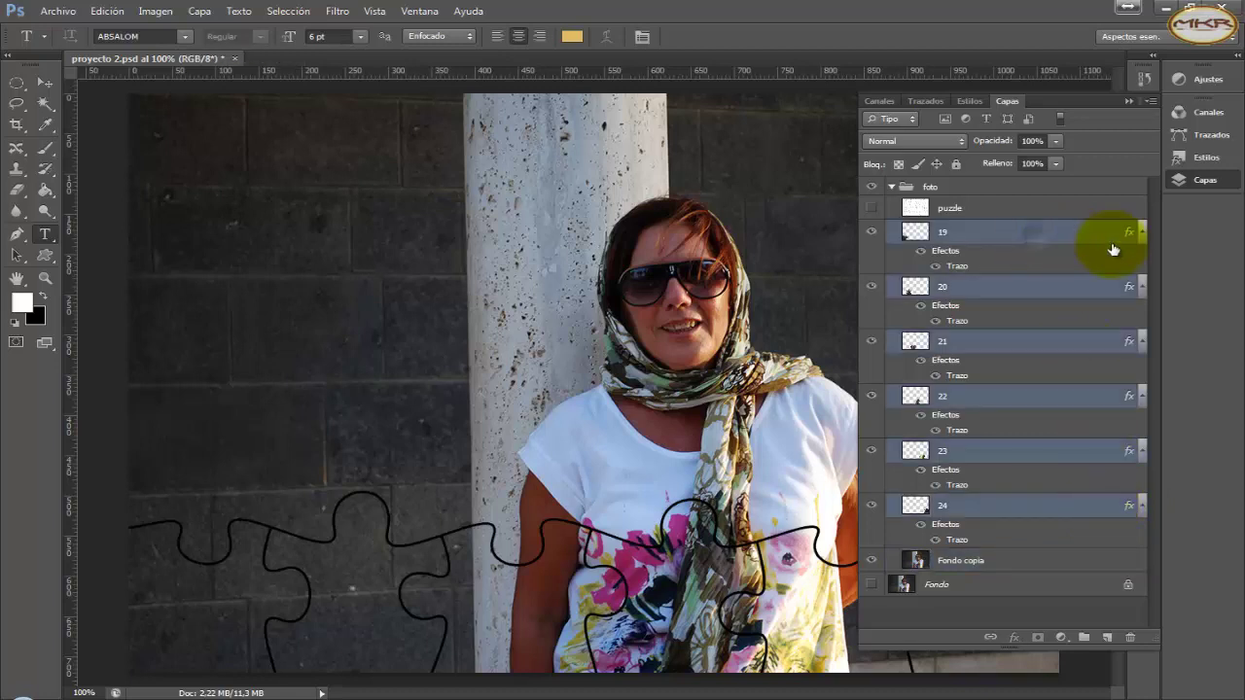
left_click(1143, 238, "alt")
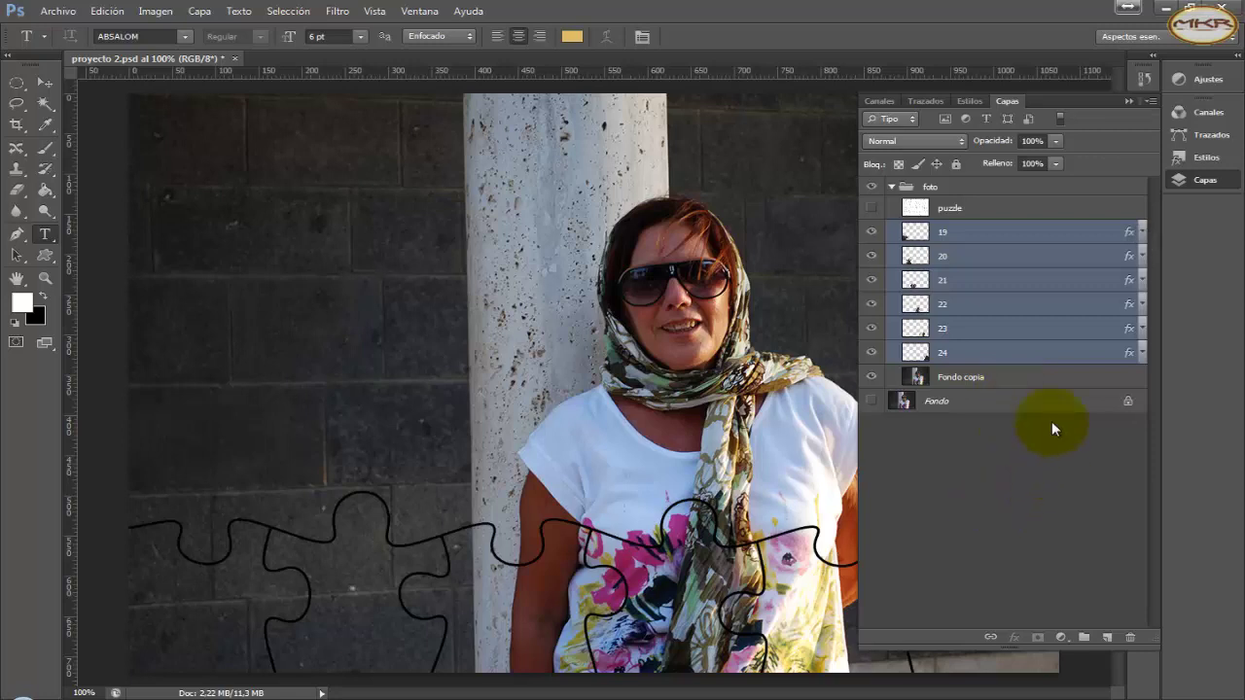
left_click(1006, 353)
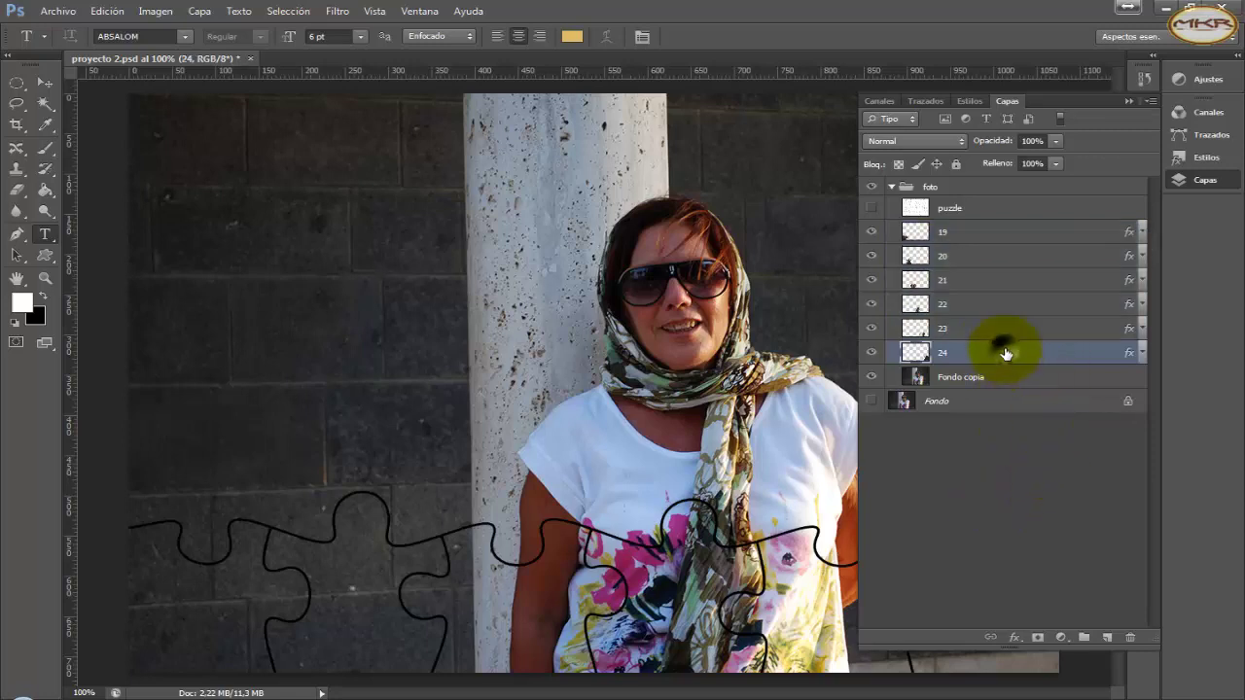
Step: Hide puzzle layers 19–24 and the Fondo copia photo layer
left_click(871, 231)
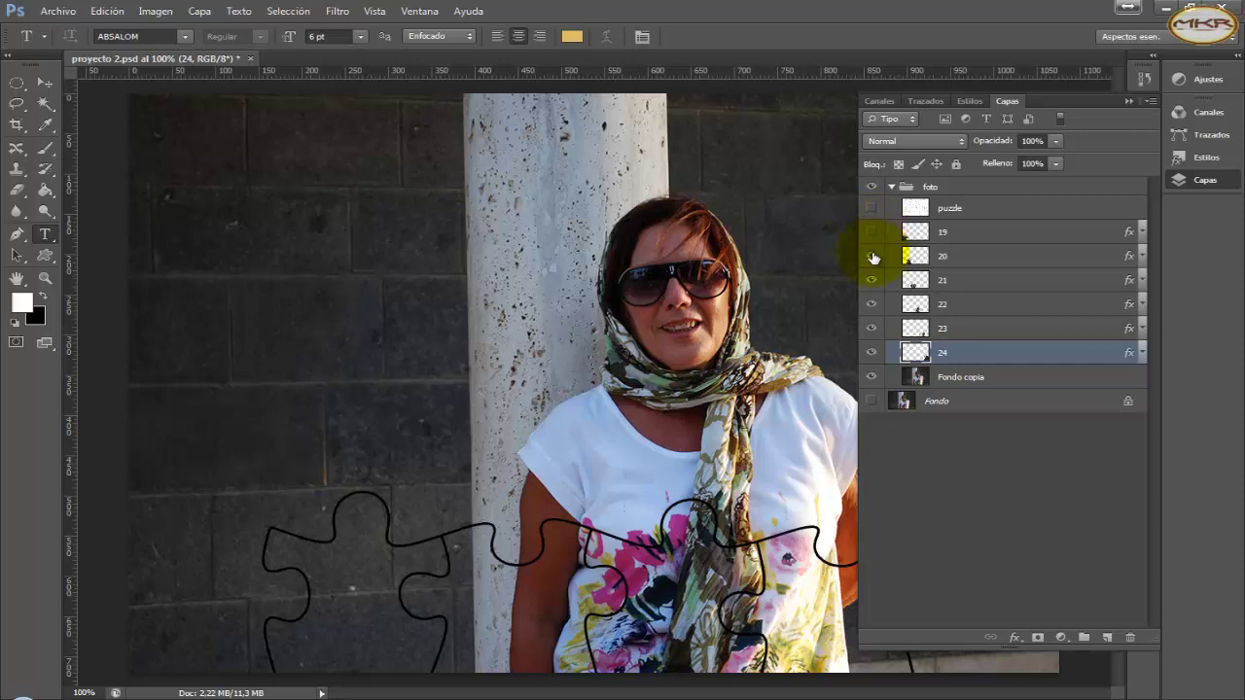
left_click(871, 256)
left_click(871, 281)
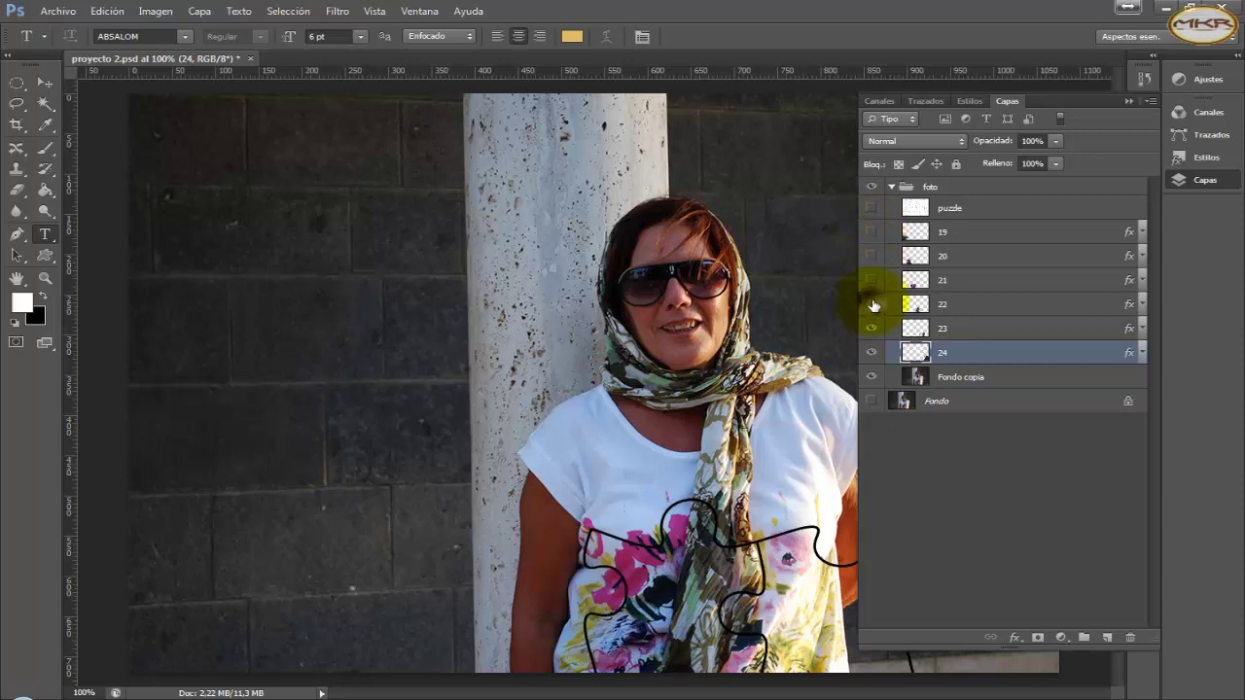
left_click(871, 305)
left_click(872, 328)
left_click(870, 352)
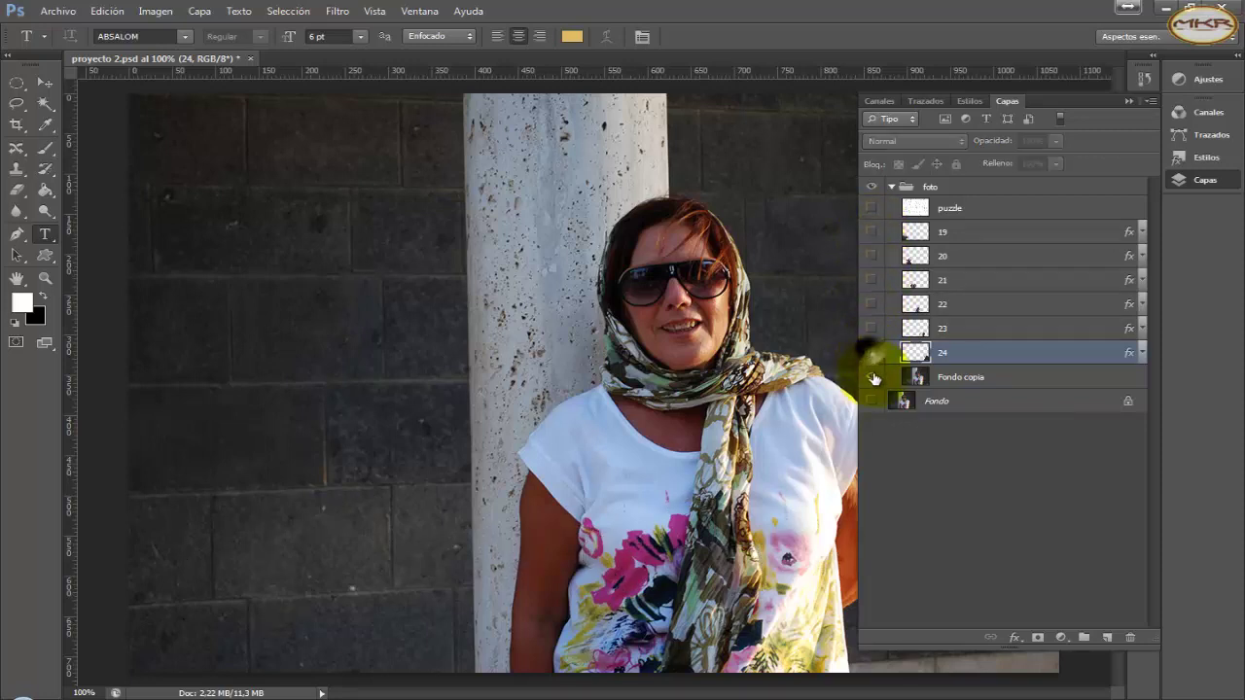
left_click(871, 377)
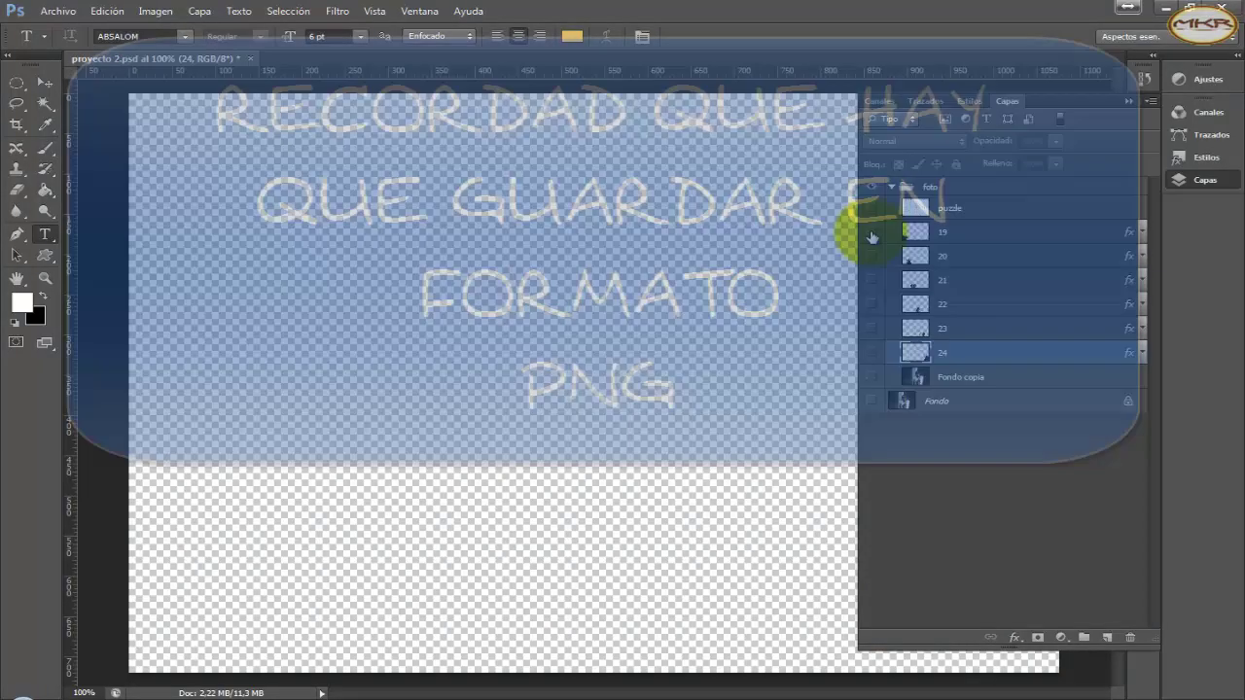
Step: Show puzzle layer 19 and the Fondo copia photo, and expand layer 24's effects list
left_click(871, 235)
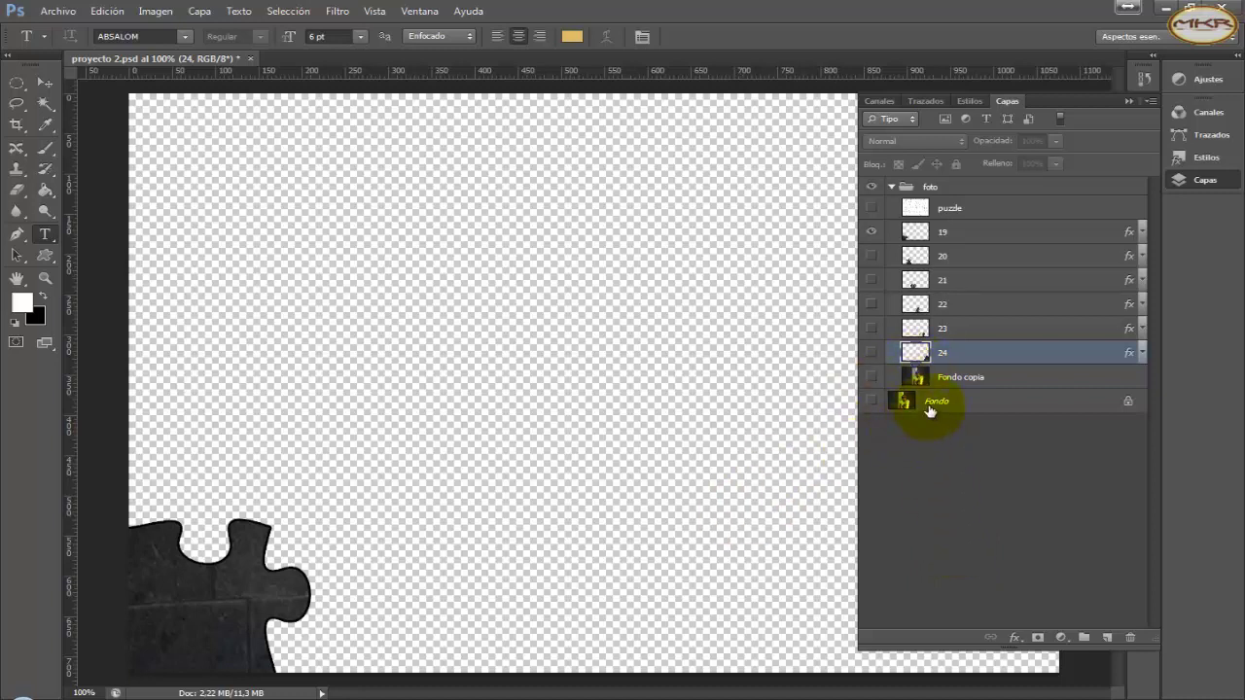
left_click(871, 377)
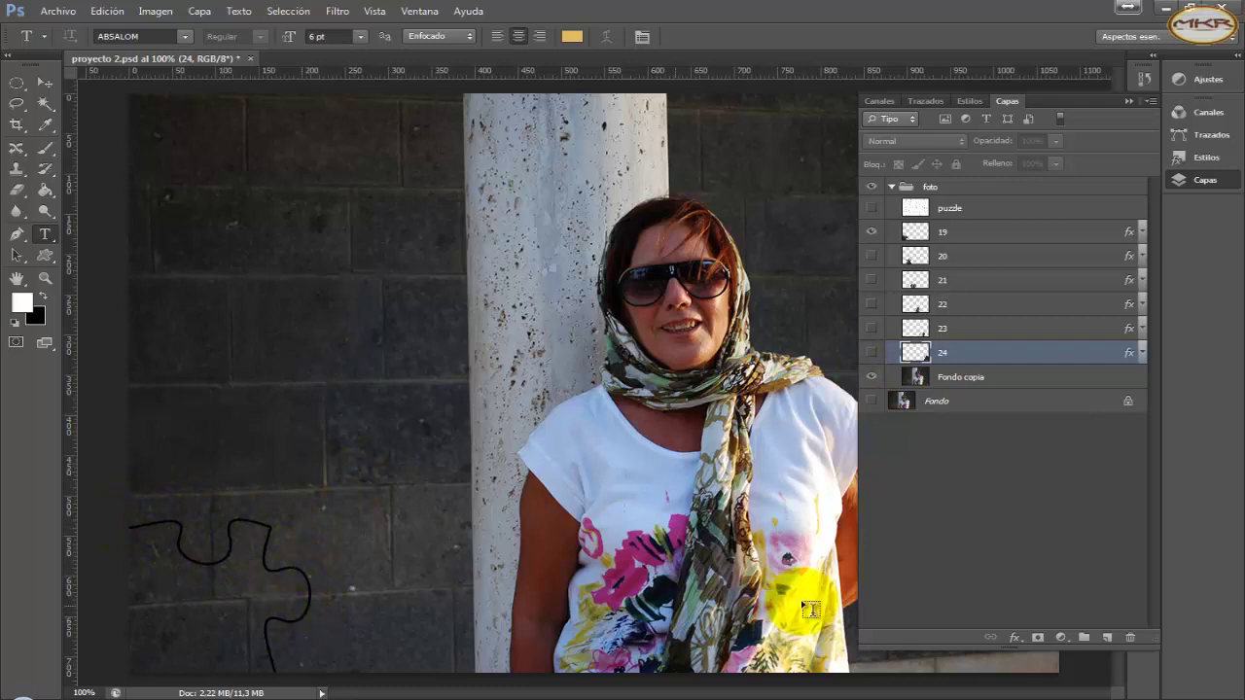
left_click(1142, 354)
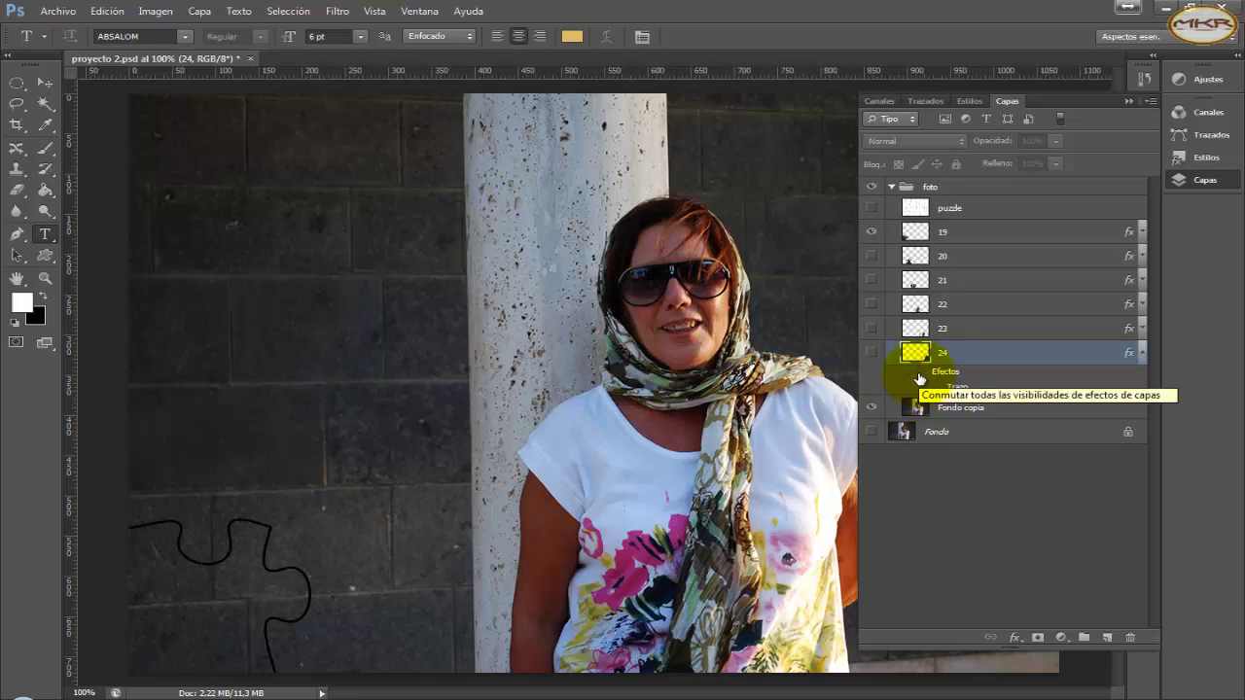
Step: Turn off the stroke effects on layers 24 and 19, removing piece 19's outline
left_click(919, 378)
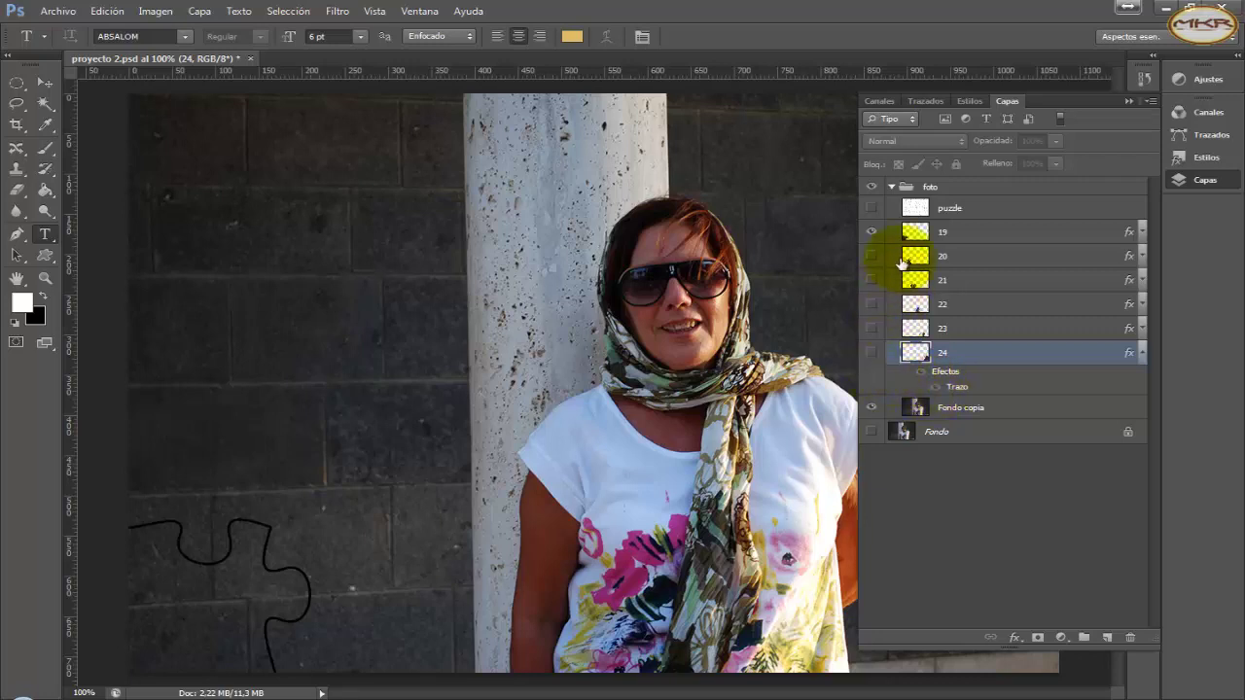
left_click(981, 237)
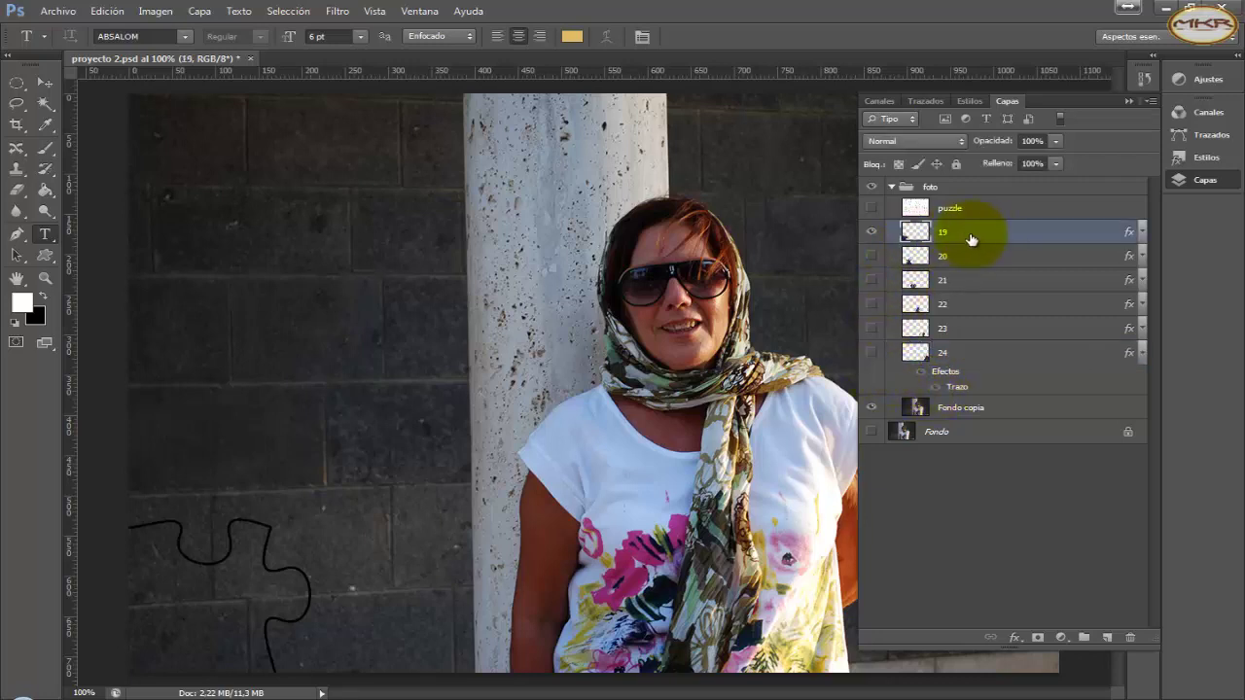
left_click(1142, 236)
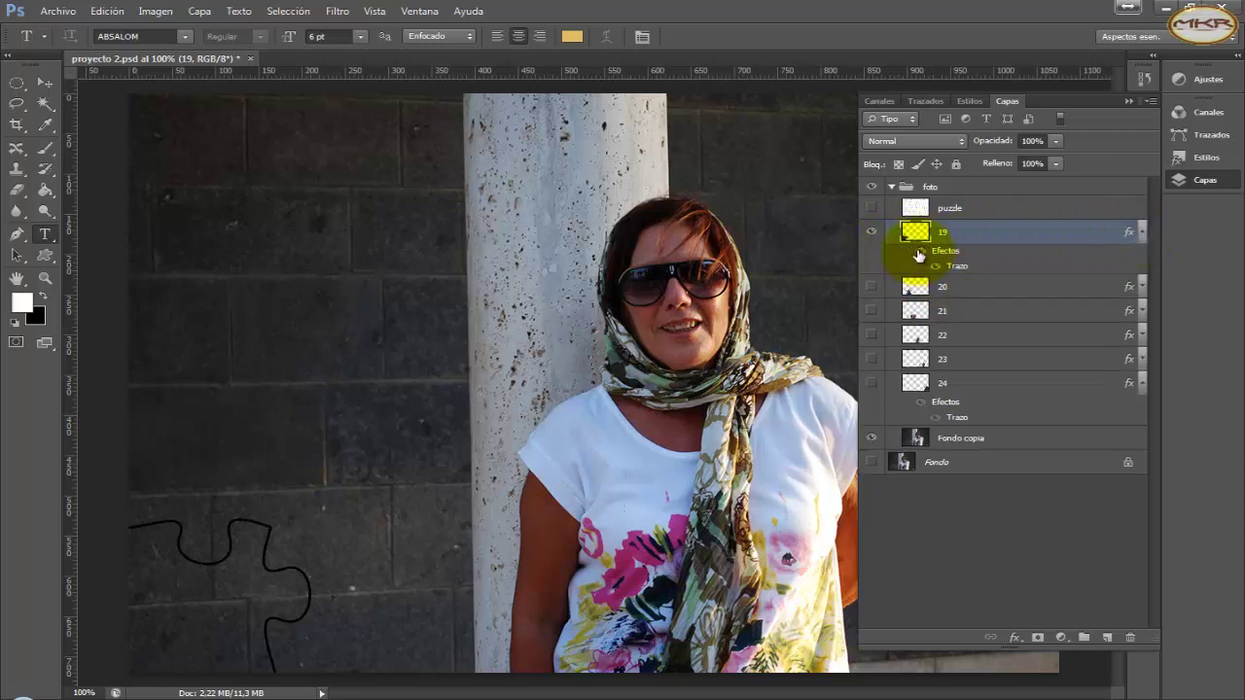
left_click(918, 256)
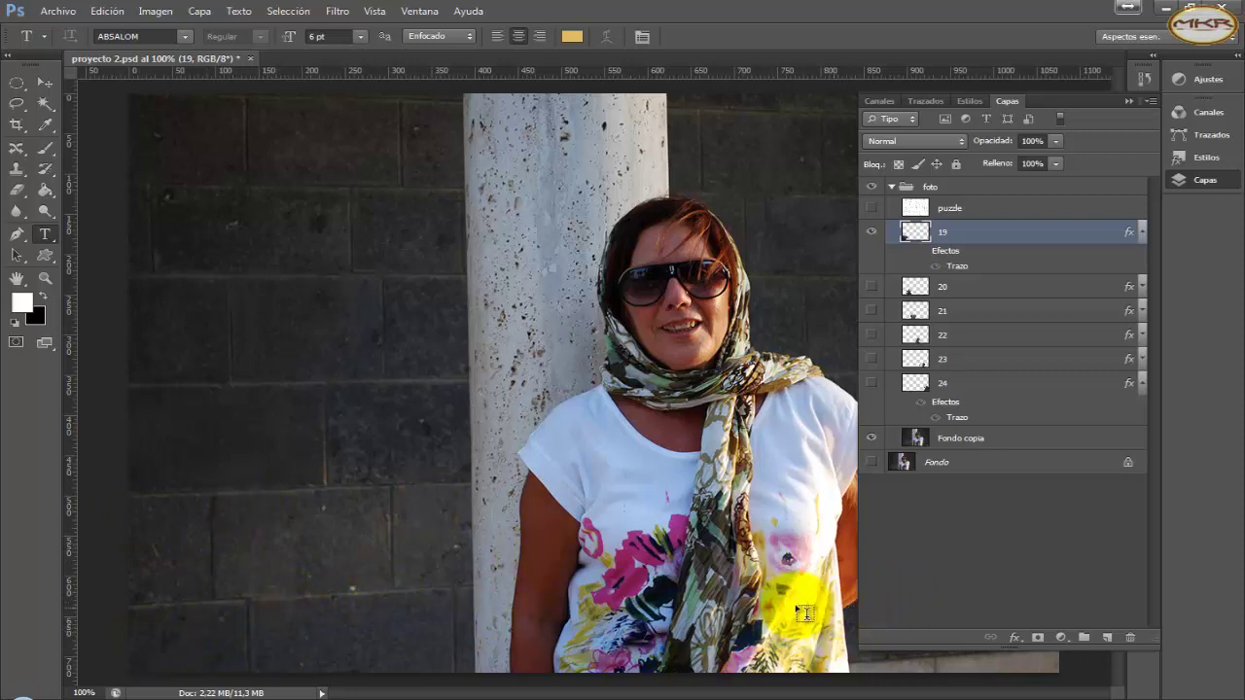
Step: Review layer 19's stroke as 3 px, Exterior, Normal, 100% black, and keep it
double_click(976, 234)
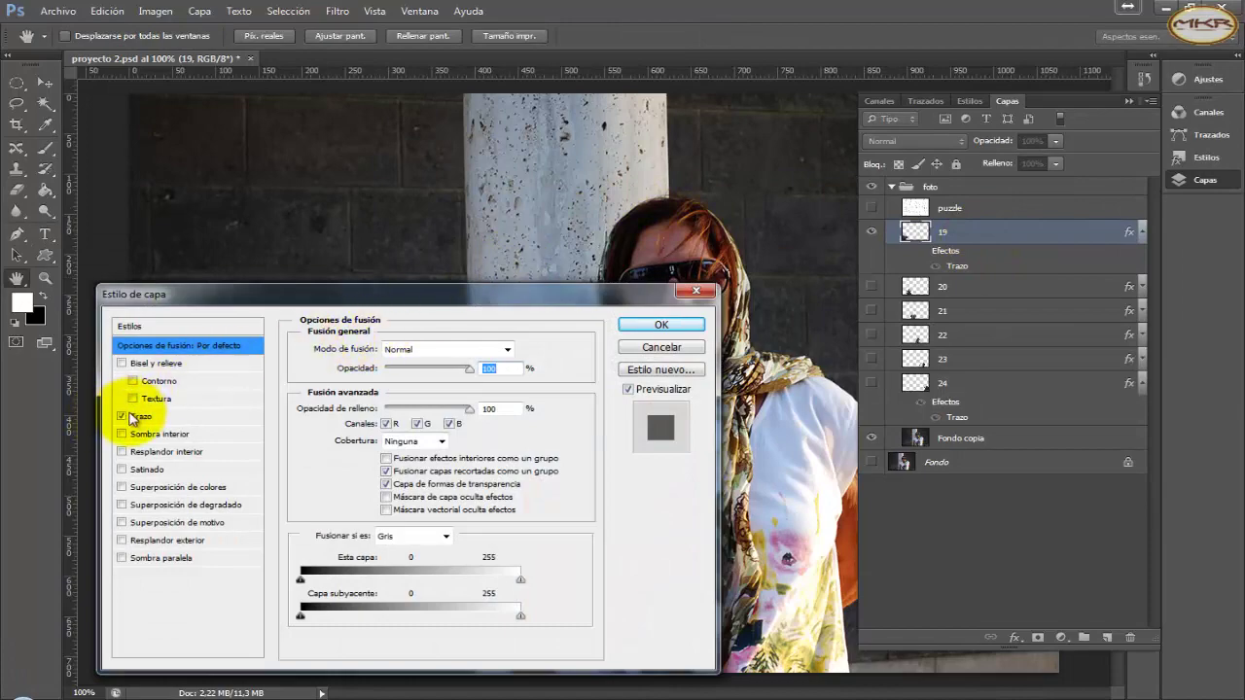
left_click(141, 418)
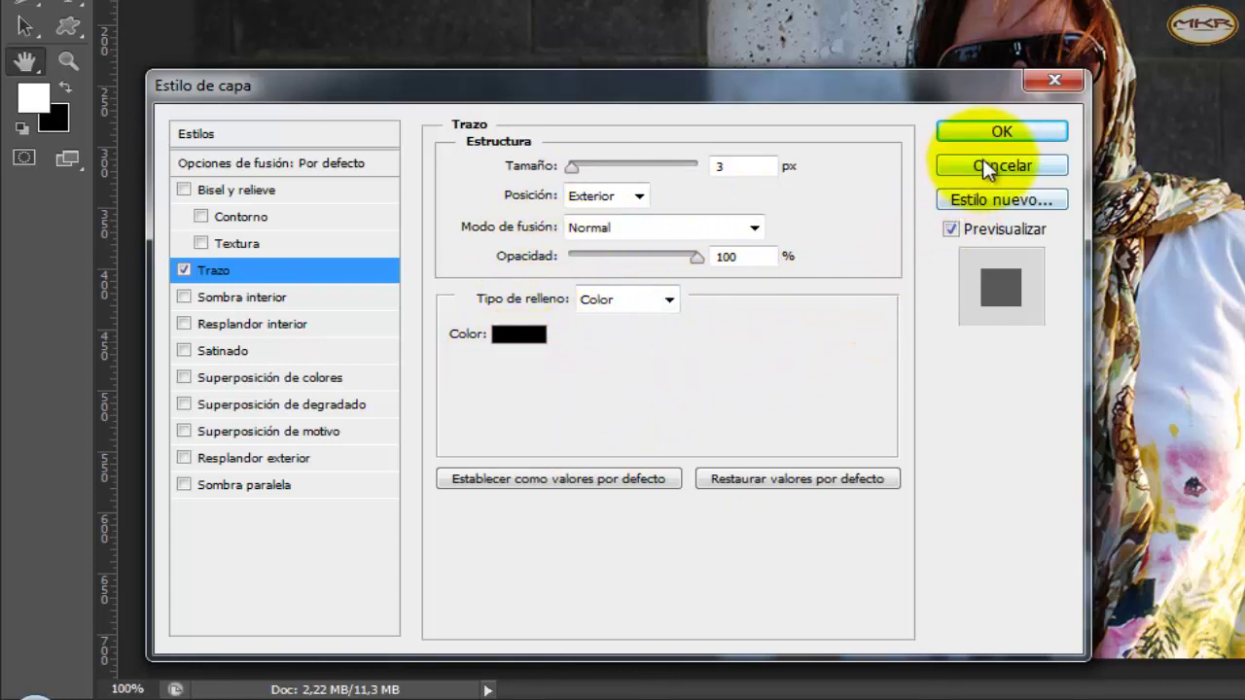
left_click(999, 134)
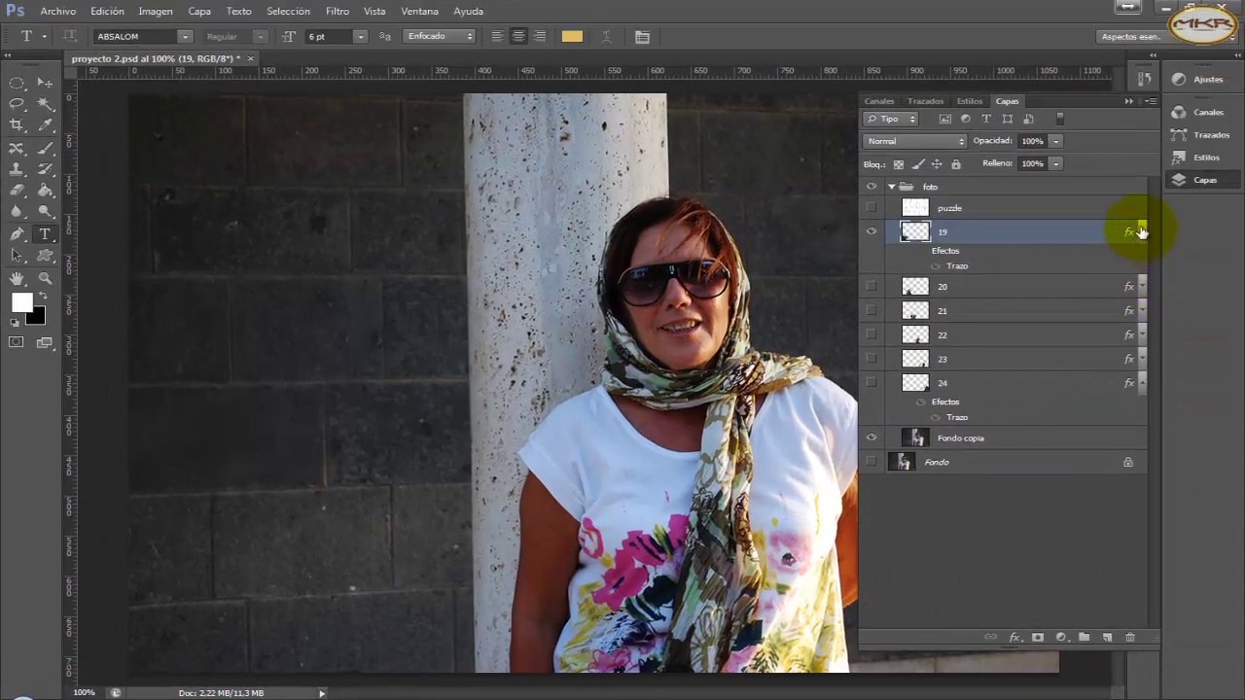
Step: Collapse the effects lists of layers 19 and 24 and copy layer 19's layer style
left_click(1142, 233)
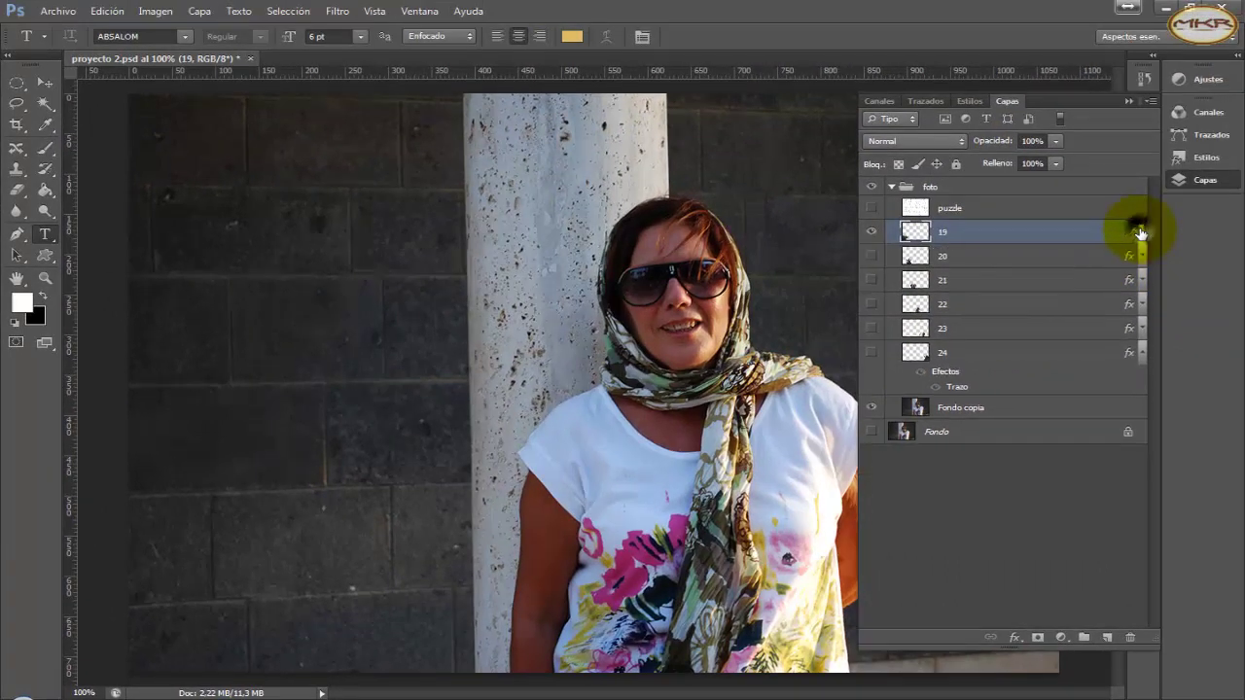
left_click(1144, 353)
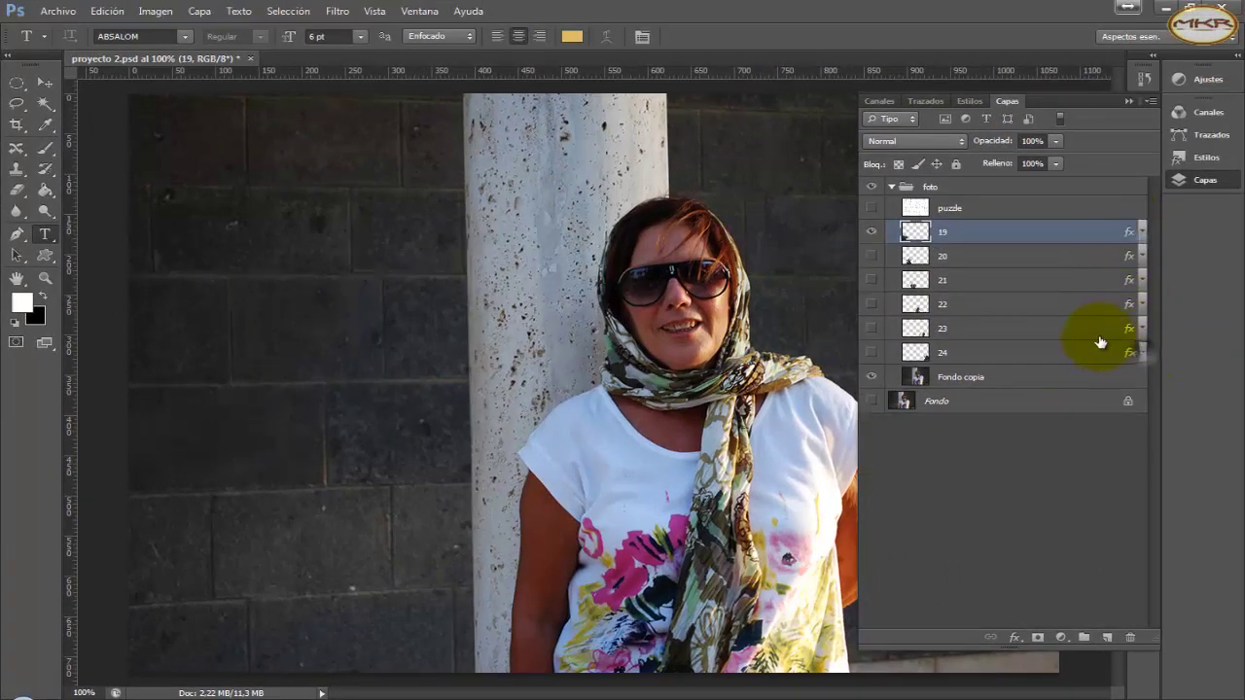
right_click(975, 239)
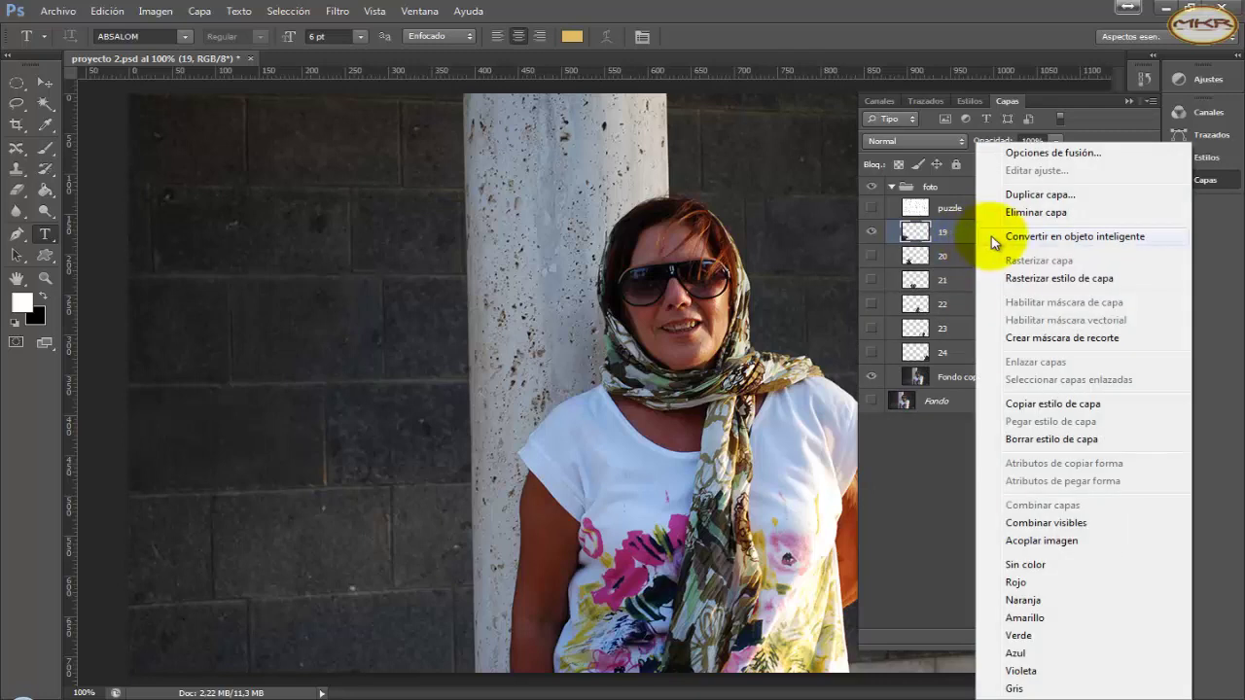
left_click(1021, 406)
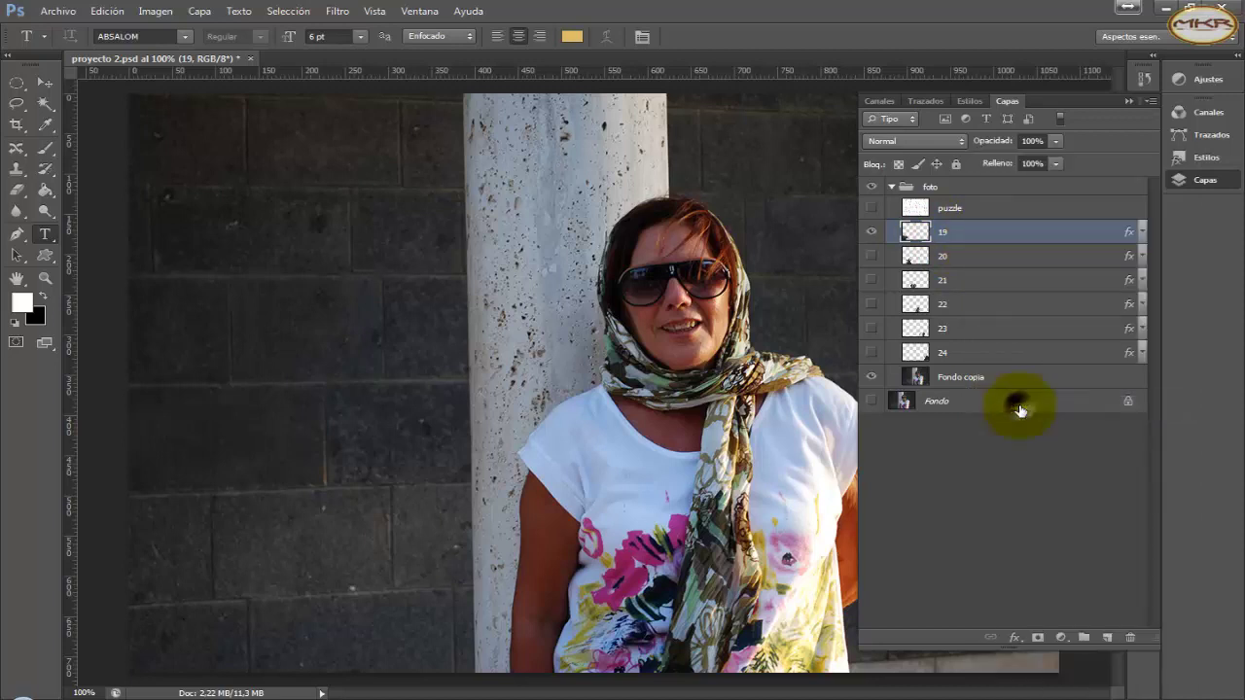
Step: Paste the copied style onto layers 20–24 and make those puzzle pieces visible
left_click(1035, 263)
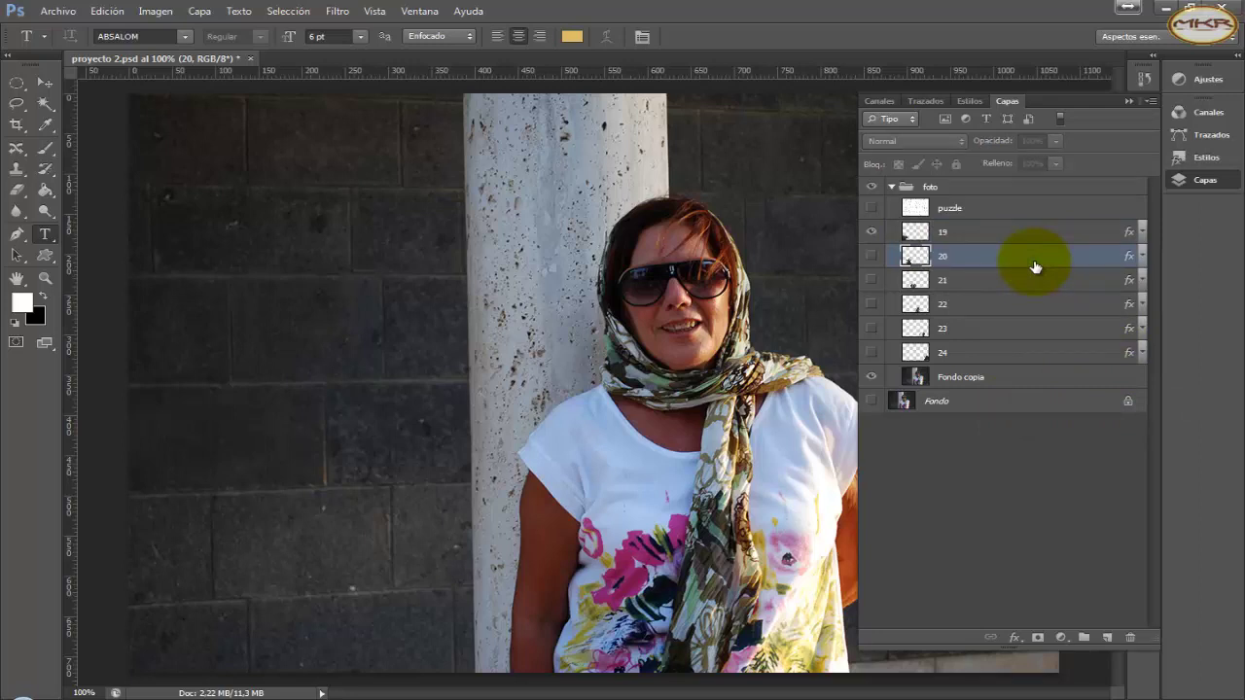
left_click(1009, 353, "shift")
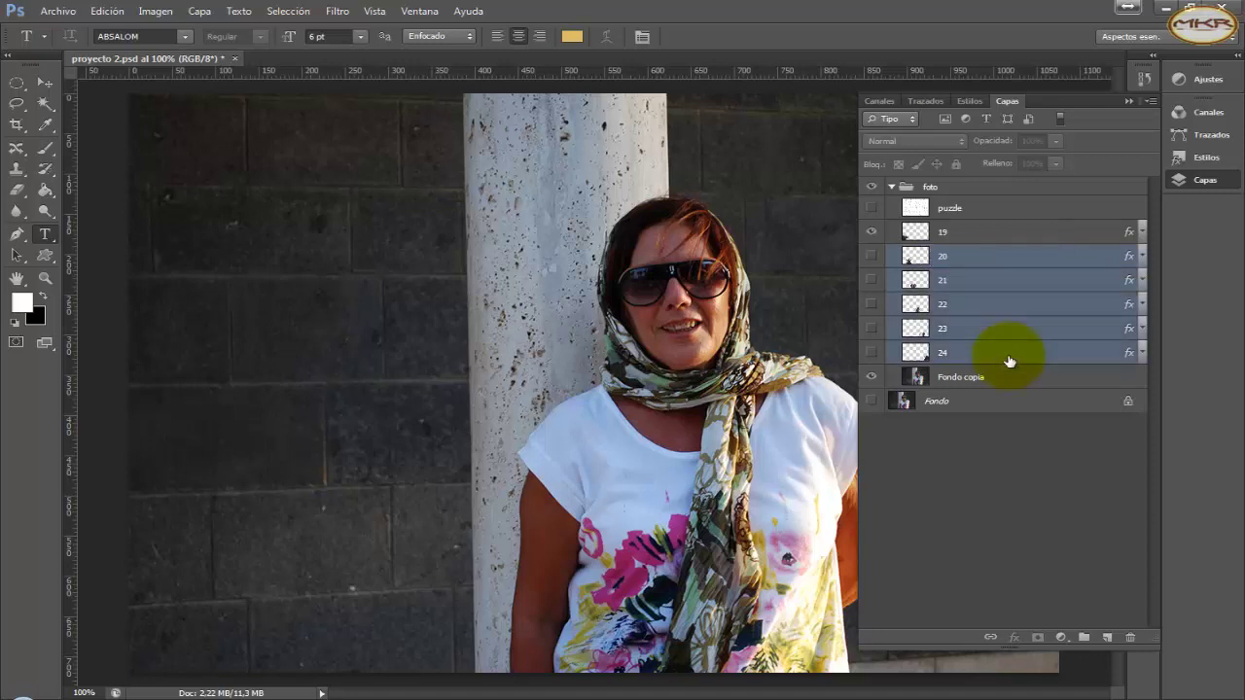
right_click(1019, 302)
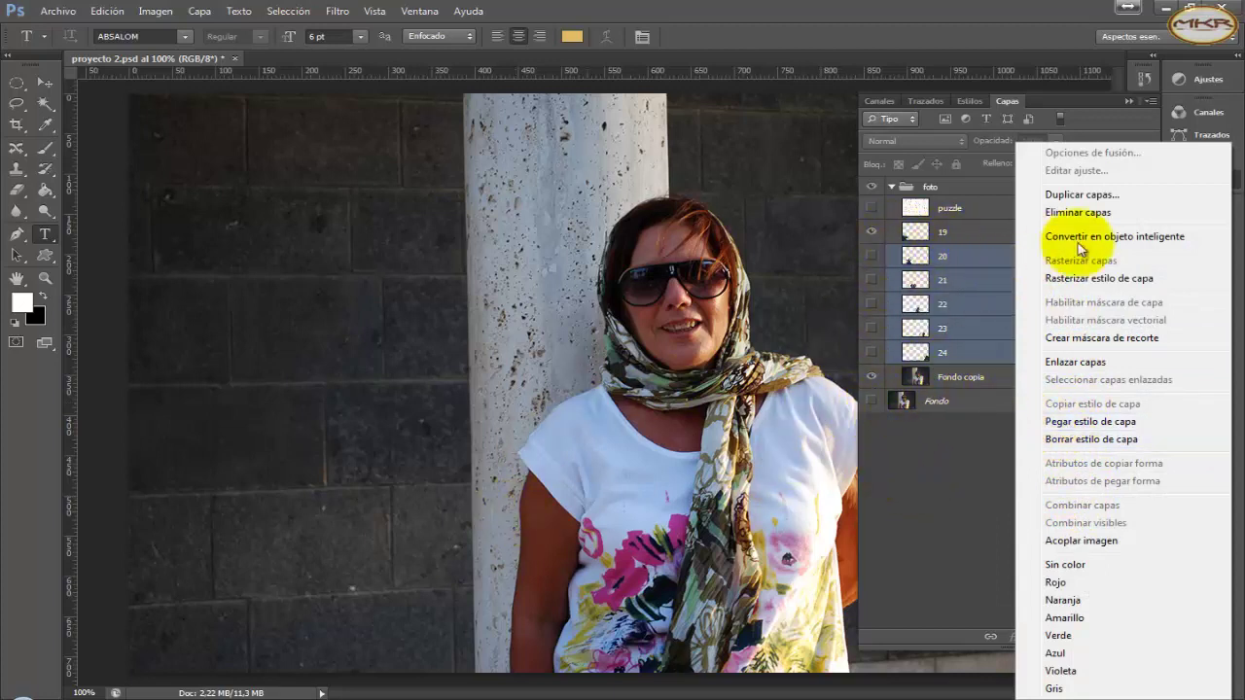
left_click(896, 534)
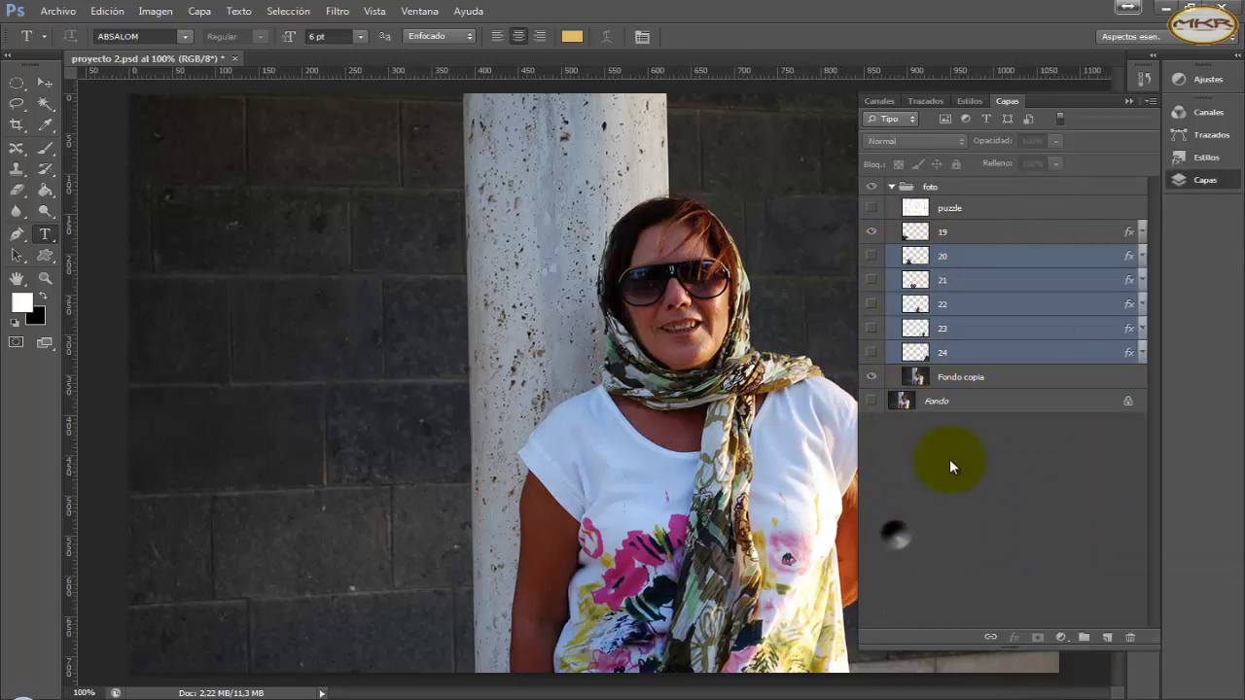
left_click(871, 256)
left_click(872, 280)
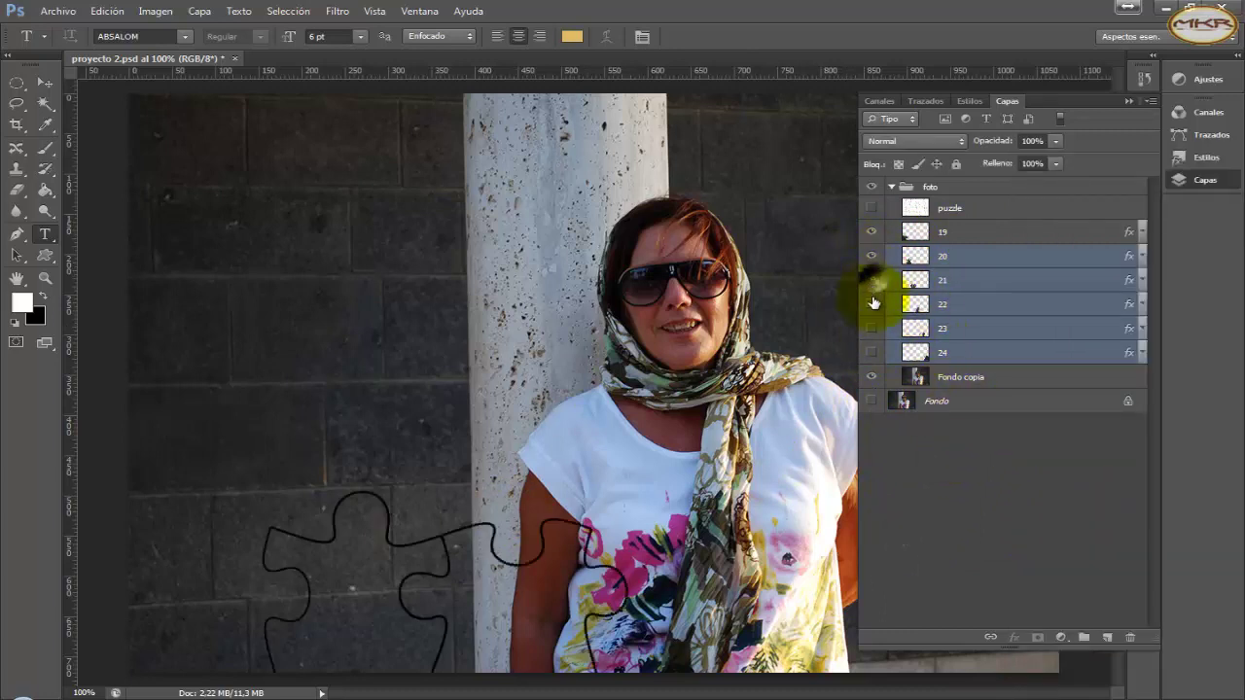
left_click(871, 304)
left_click(871, 328)
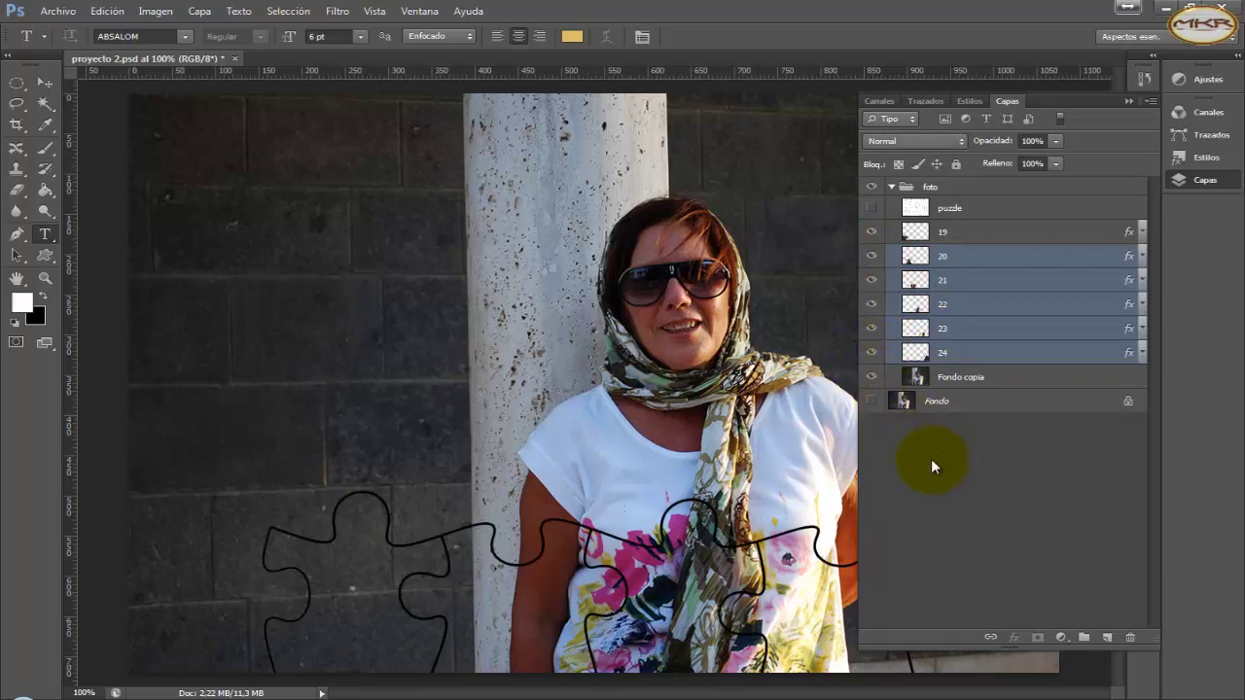
Step: Turn layer 19's stroke effect back on and hide layers 20–24 and Fondo copia
left_click(976, 233)
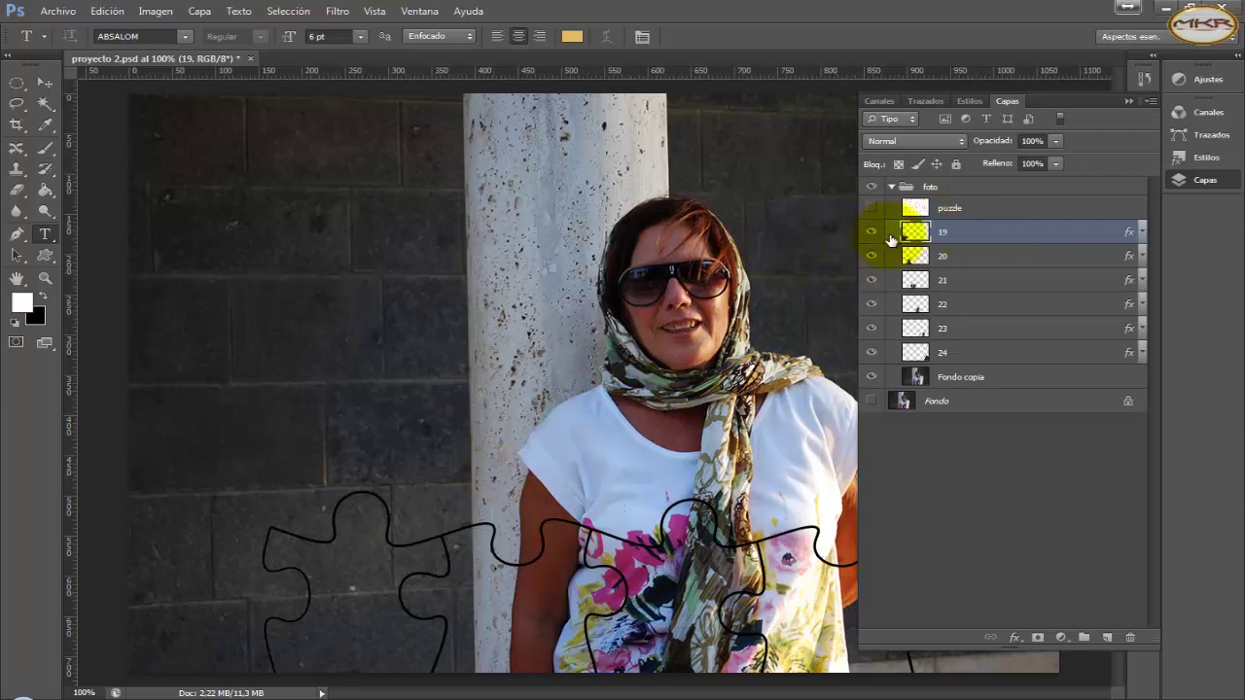
left_click(1141, 233)
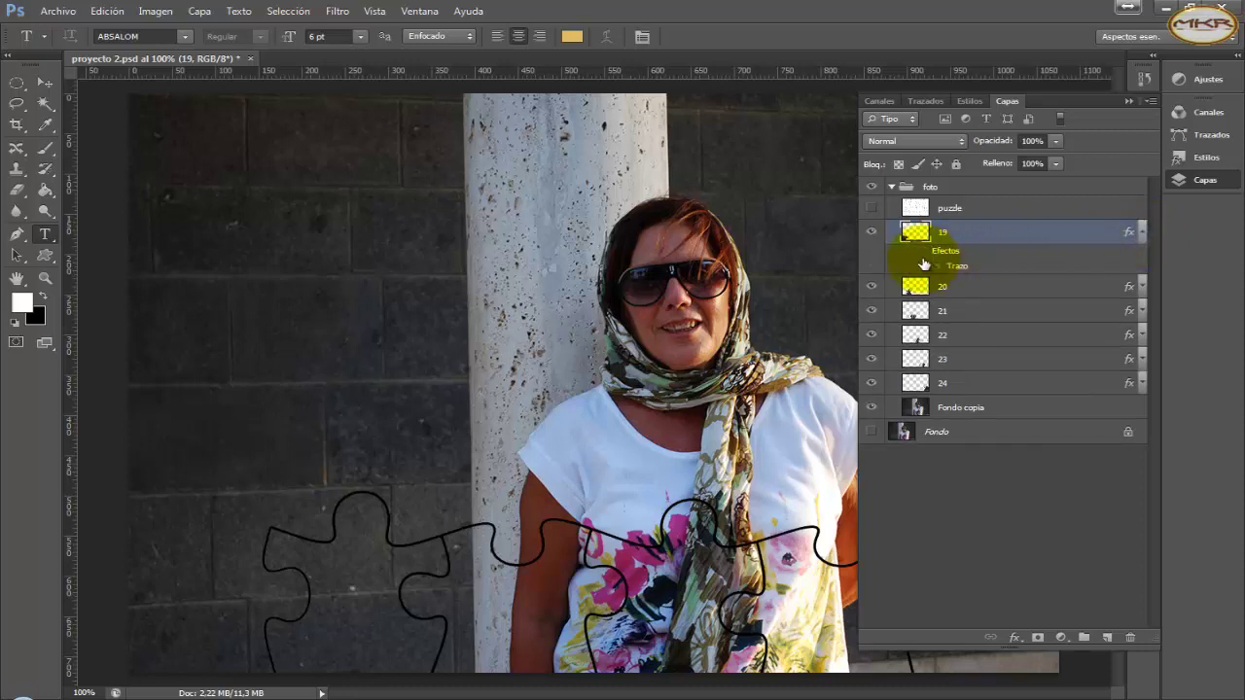
left_click(920, 251)
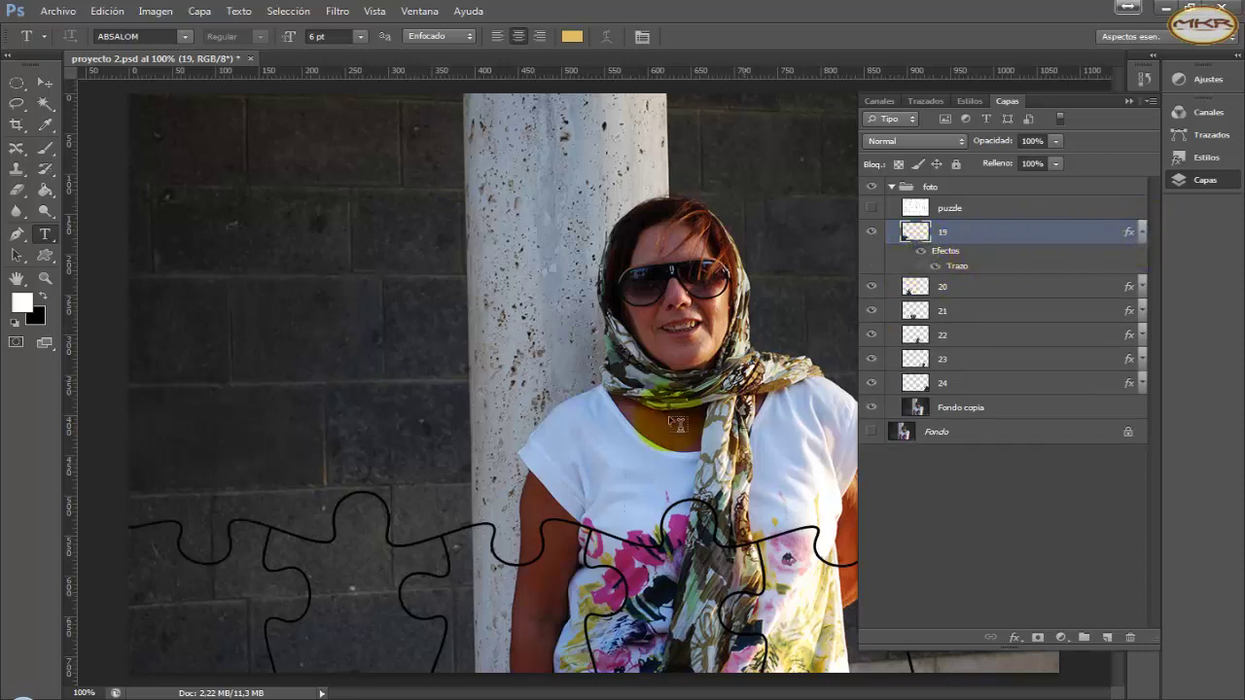
left_click(869, 288)
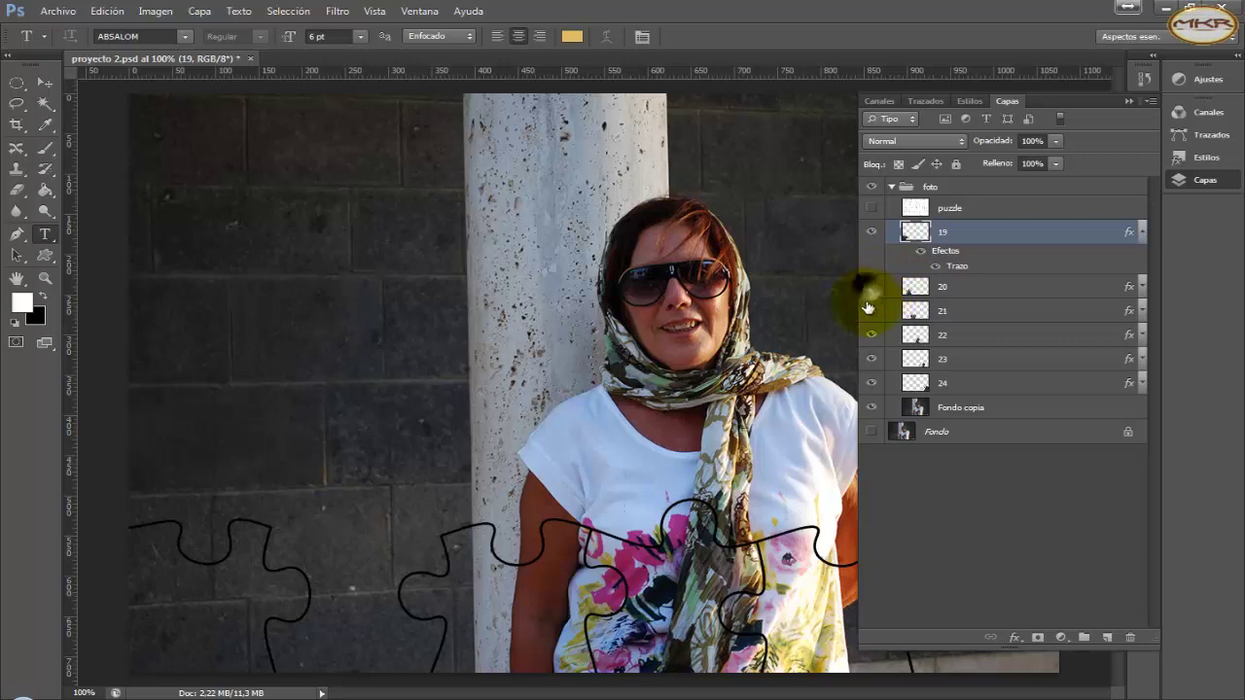
left_click(870, 311)
left_click(871, 335)
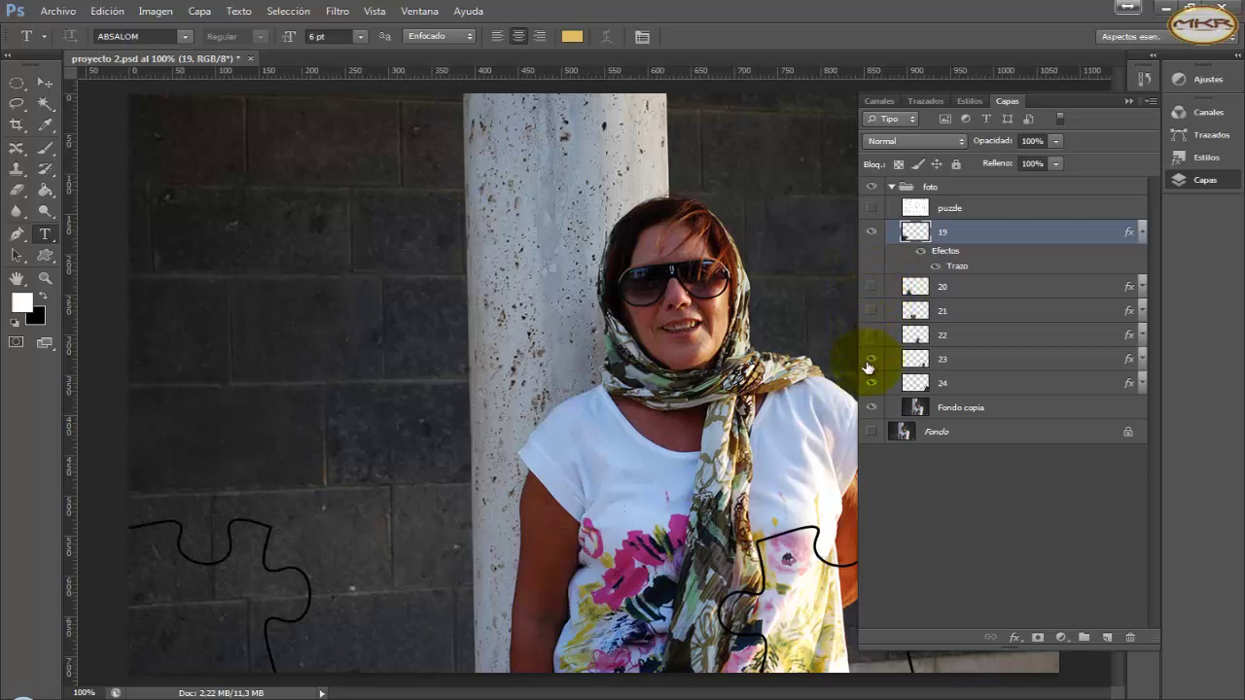
left_click(870, 359)
left_click(871, 383)
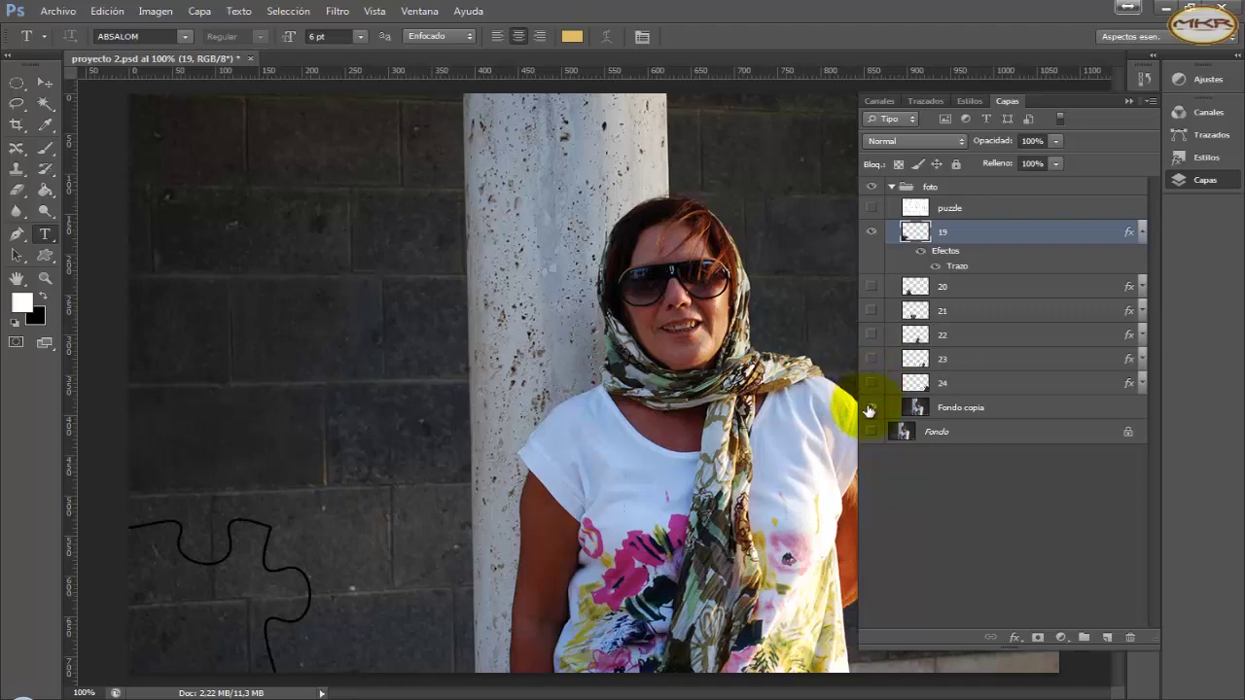
left_click(871, 408)
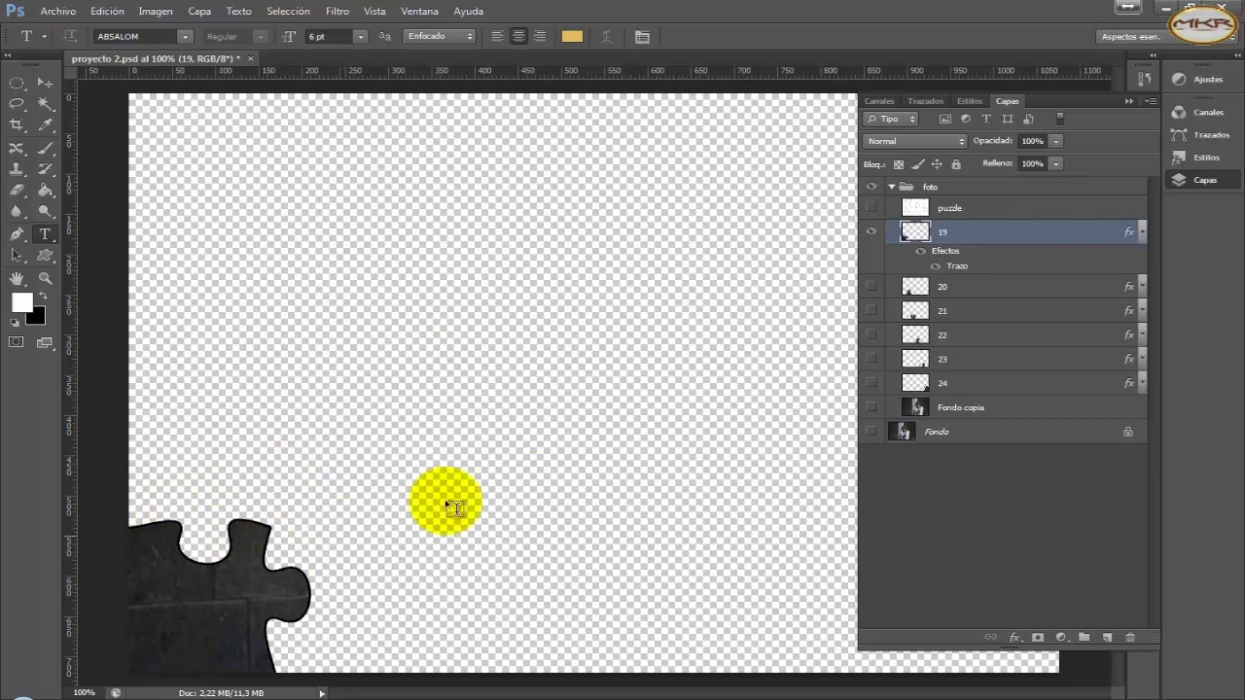
Step: Show puzzle layers 20–24 and the Fondo copia photo again, then collapse the Layers panel
left_click(872, 287)
left_click(871, 311)
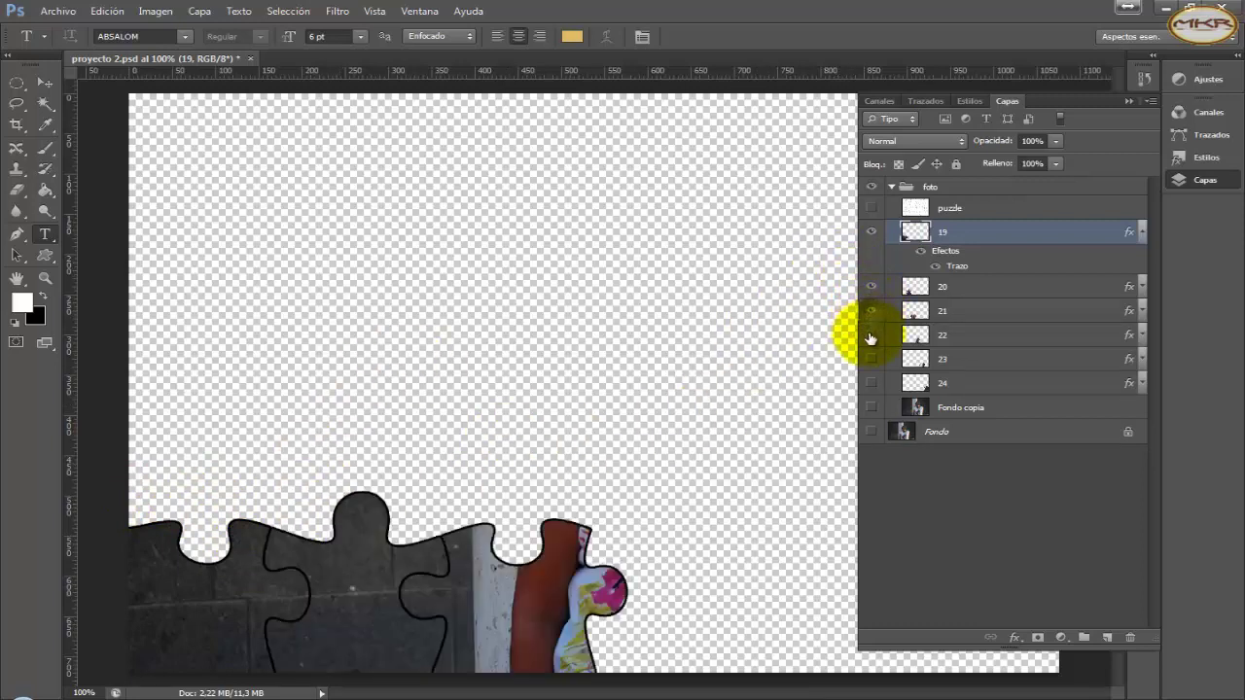
left_click(872, 335)
left_click(872, 360)
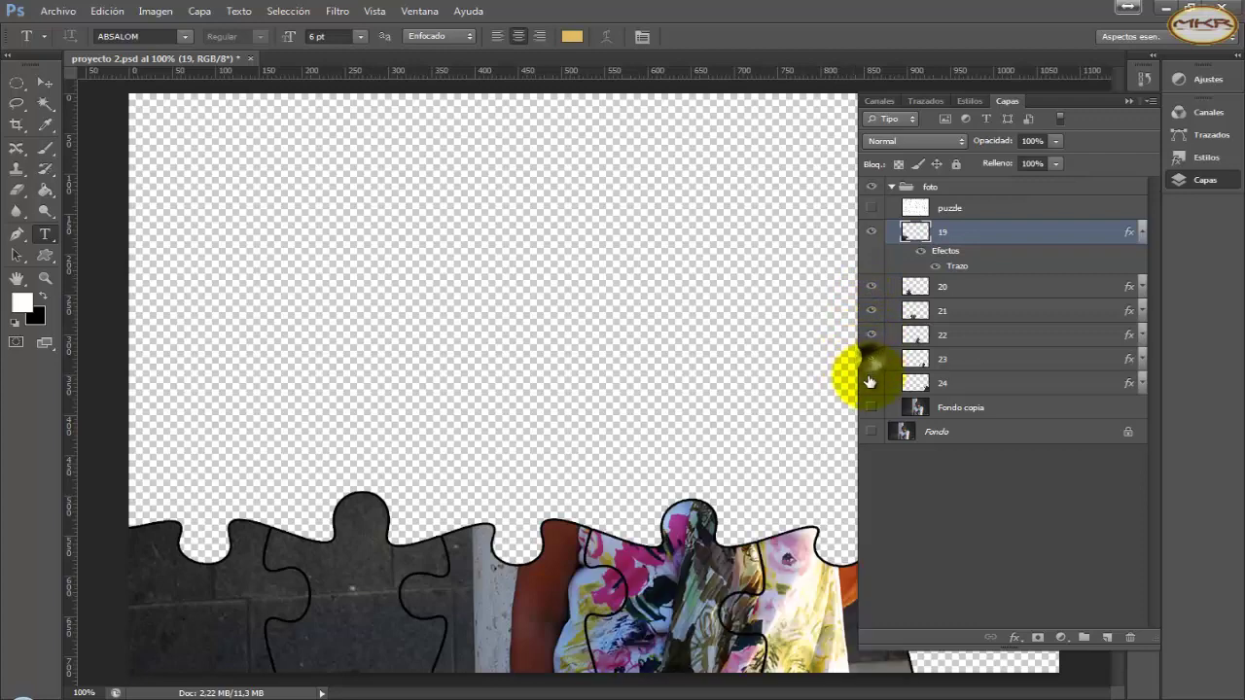
left_click(871, 385)
left_click(870, 408)
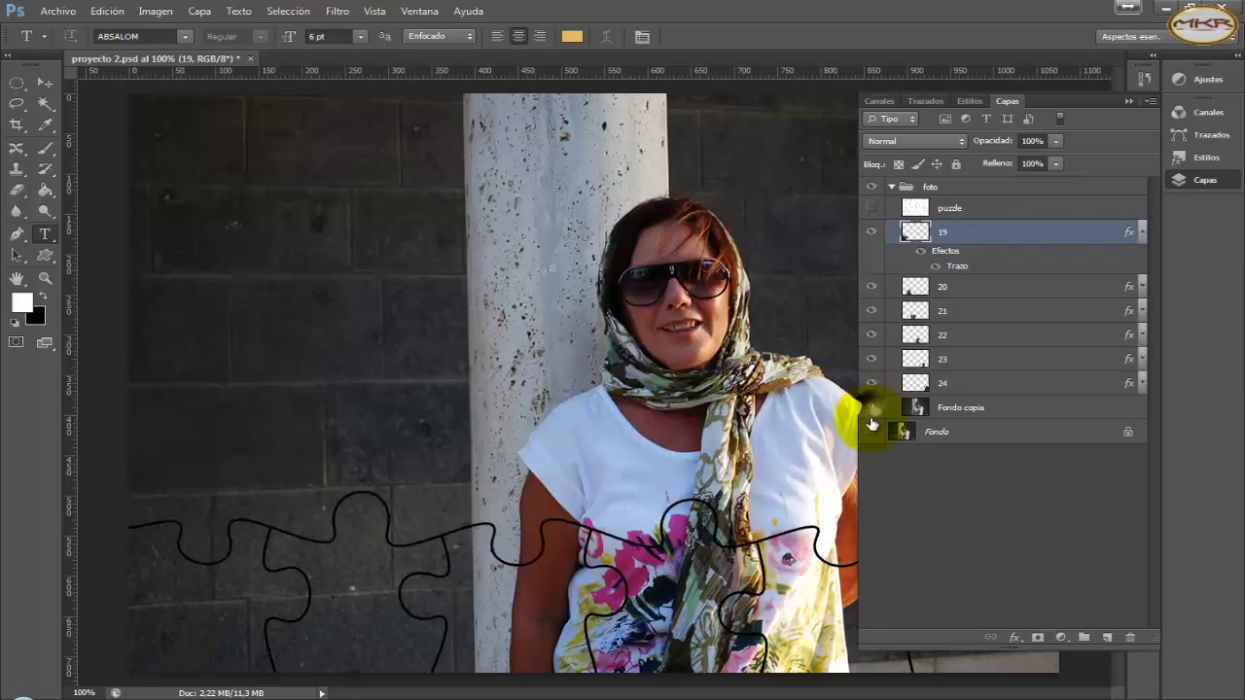
left_click(1128, 101)
left_click(1166, 9)
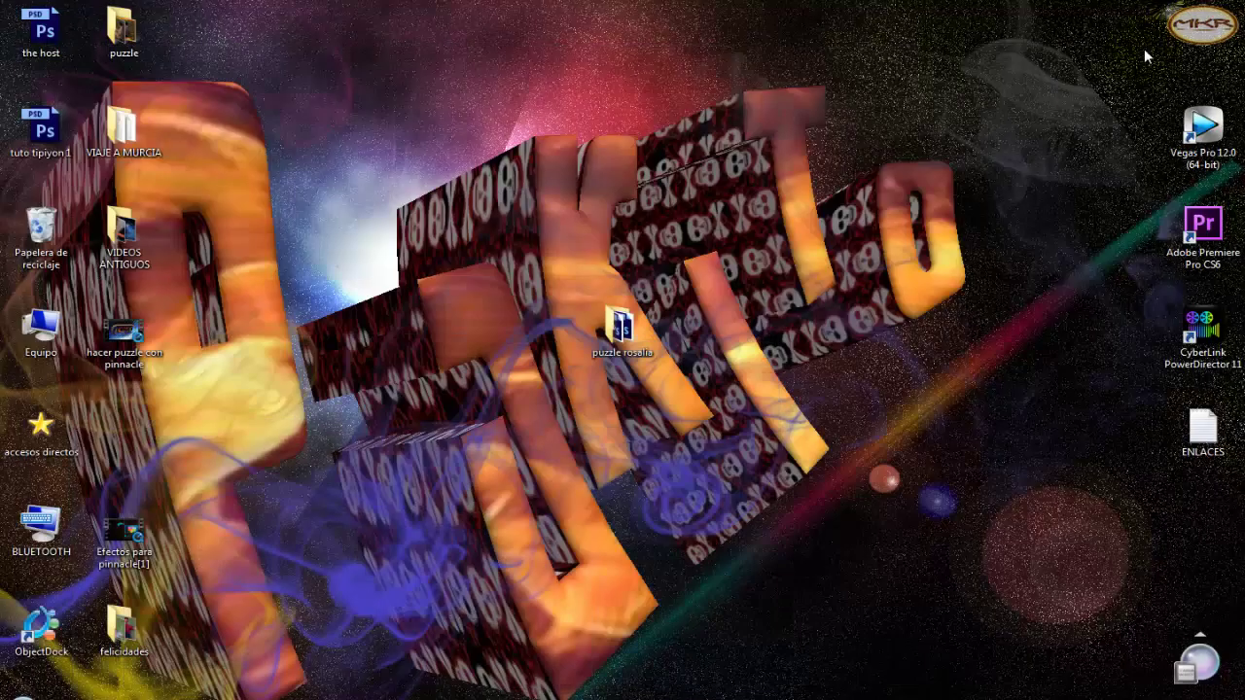
left_click(620, 331)
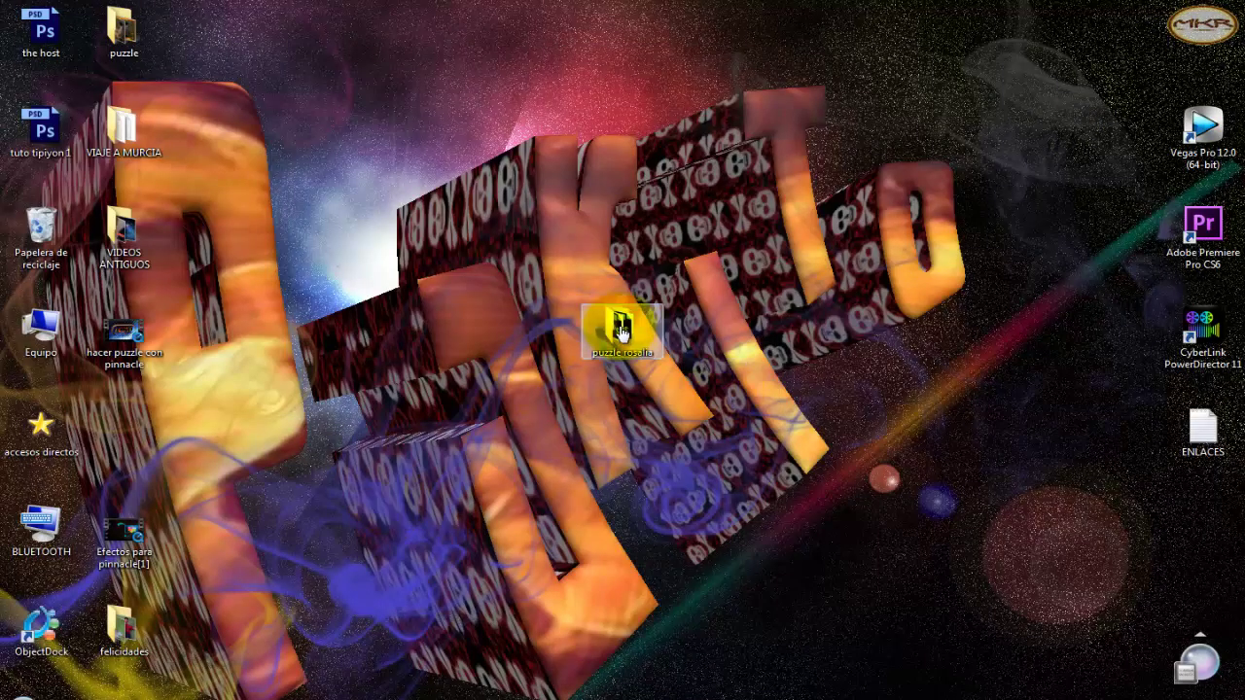
double_click(613, 336)
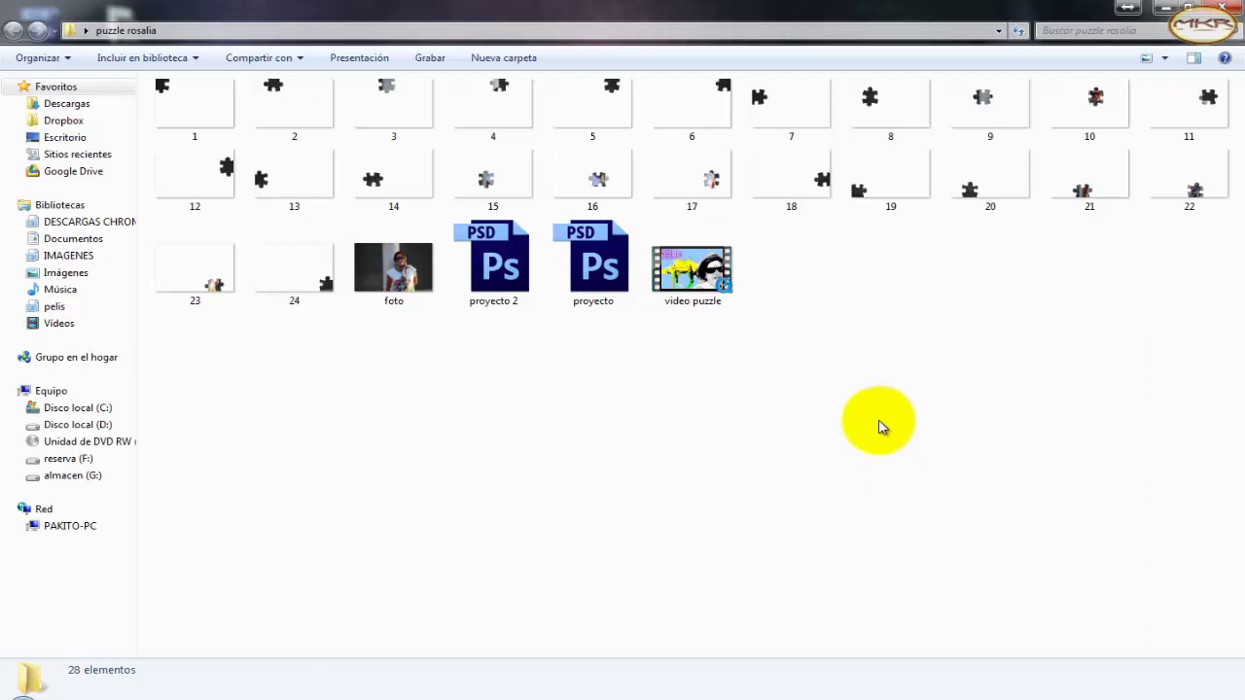
left_click(201, 120)
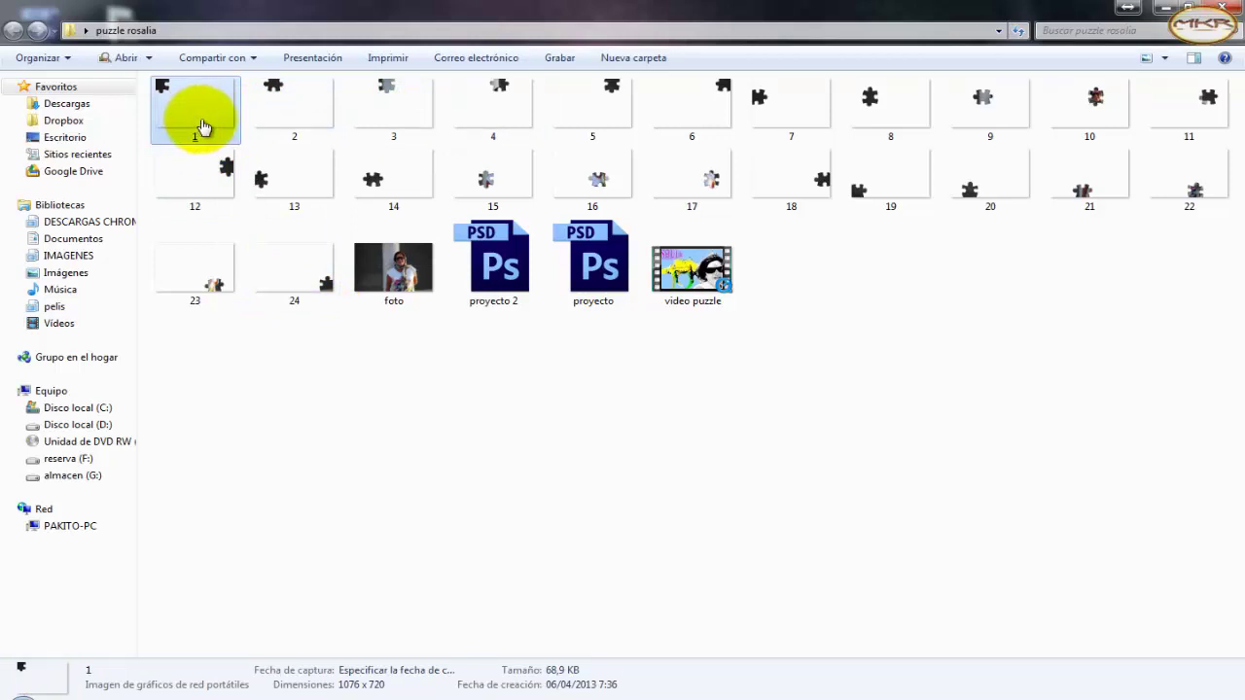
double_click(203, 128)
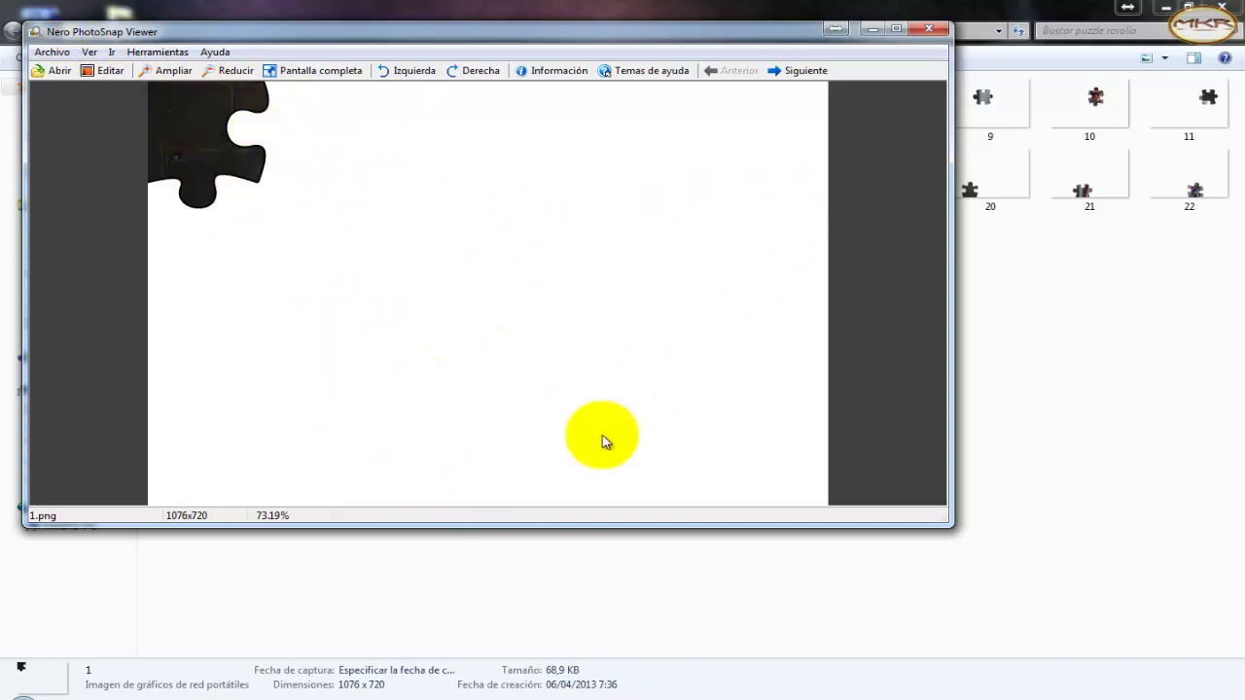
left_click(932, 29)
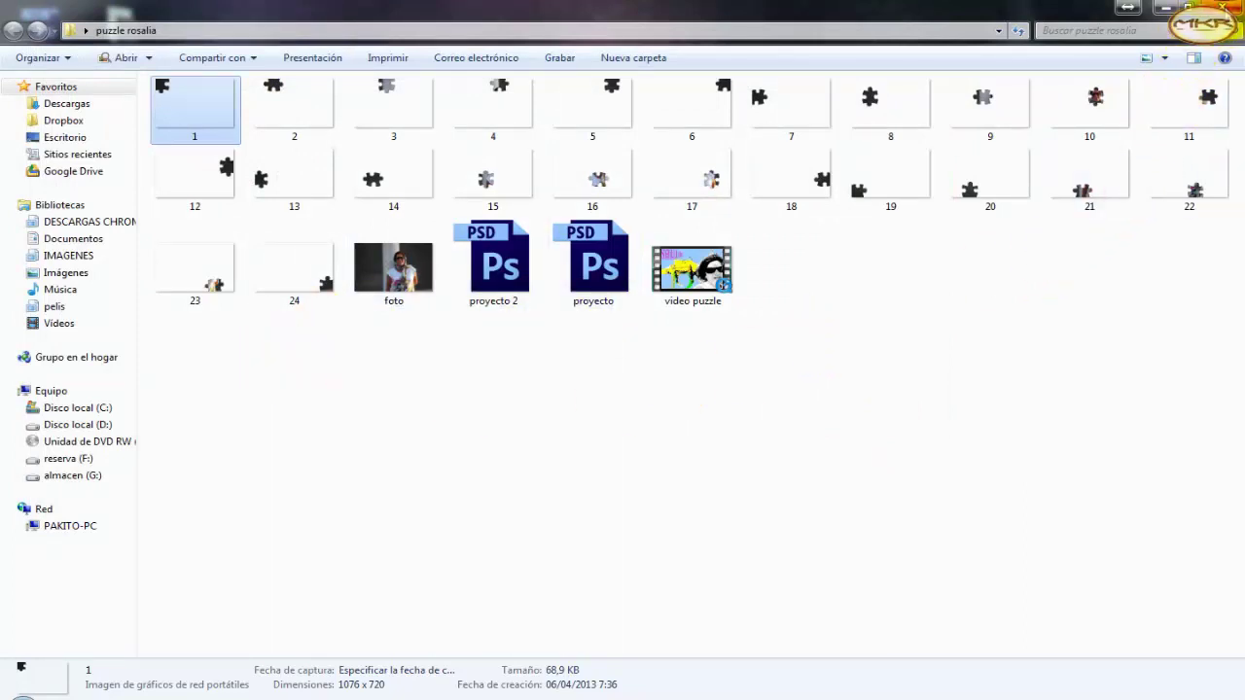
left_click(1222, 8)
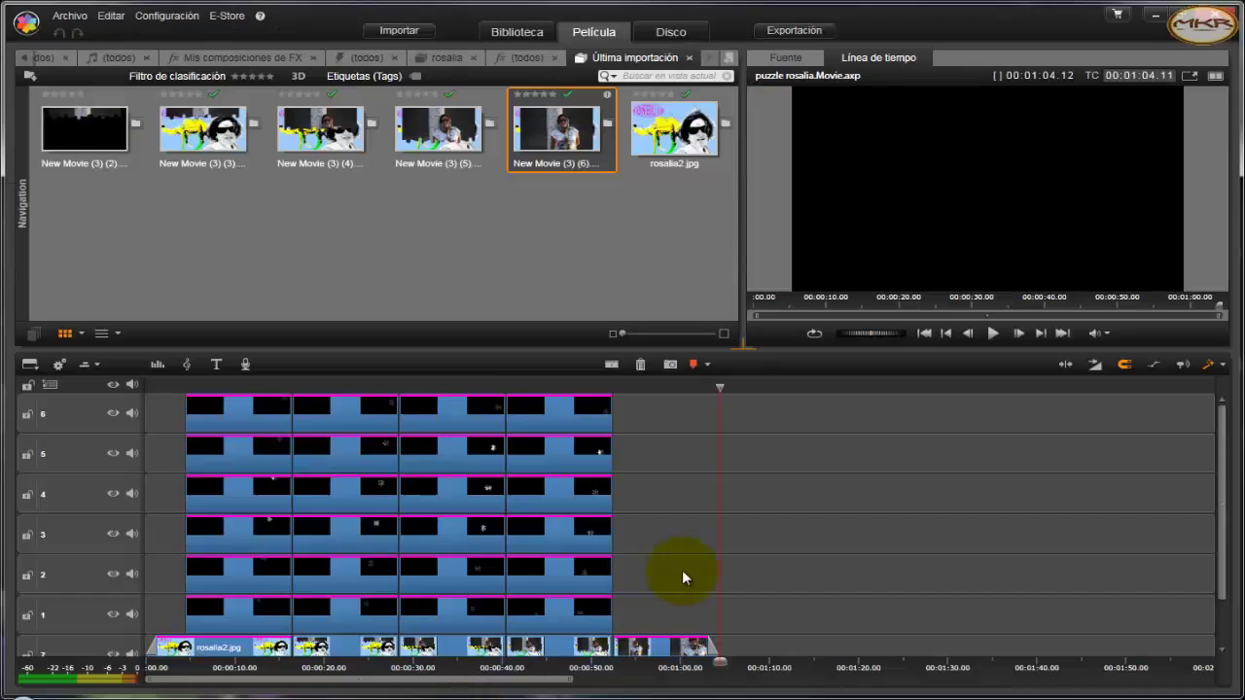
Step: Load the rosalia collection's 25 puzzle PNGs in the library, then return to the movie editor
left_click(508, 36)
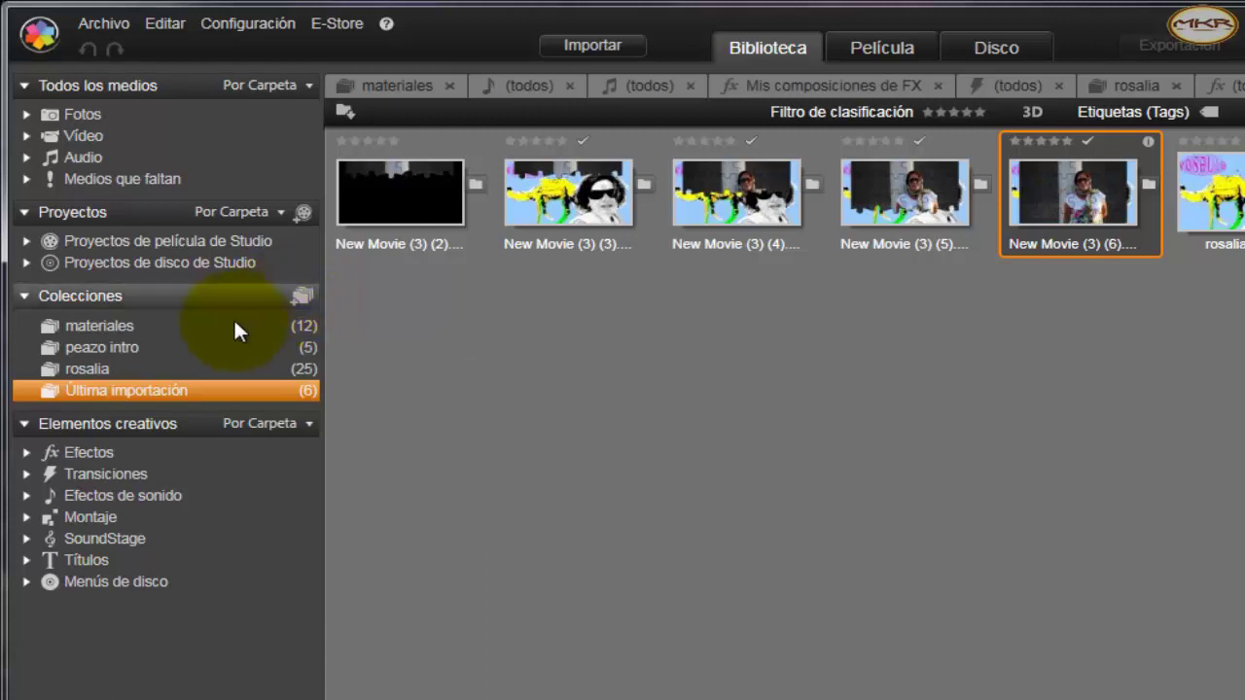
left_click(145, 369)
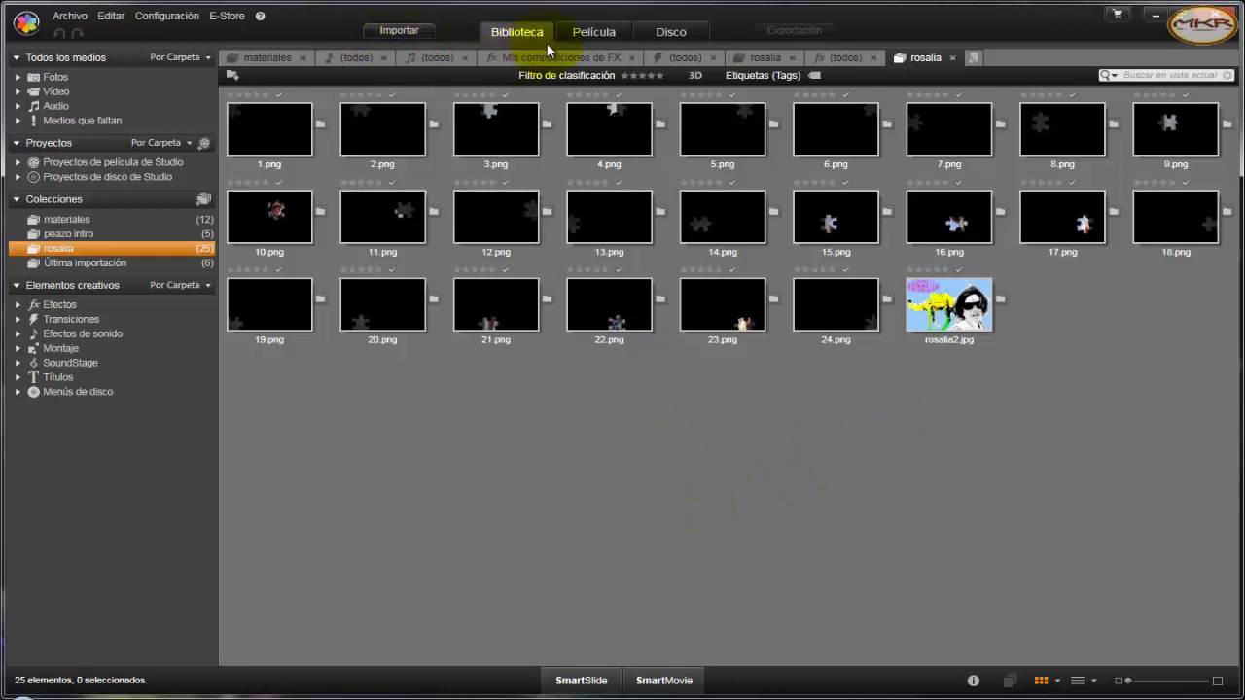
left_click(599, 35)
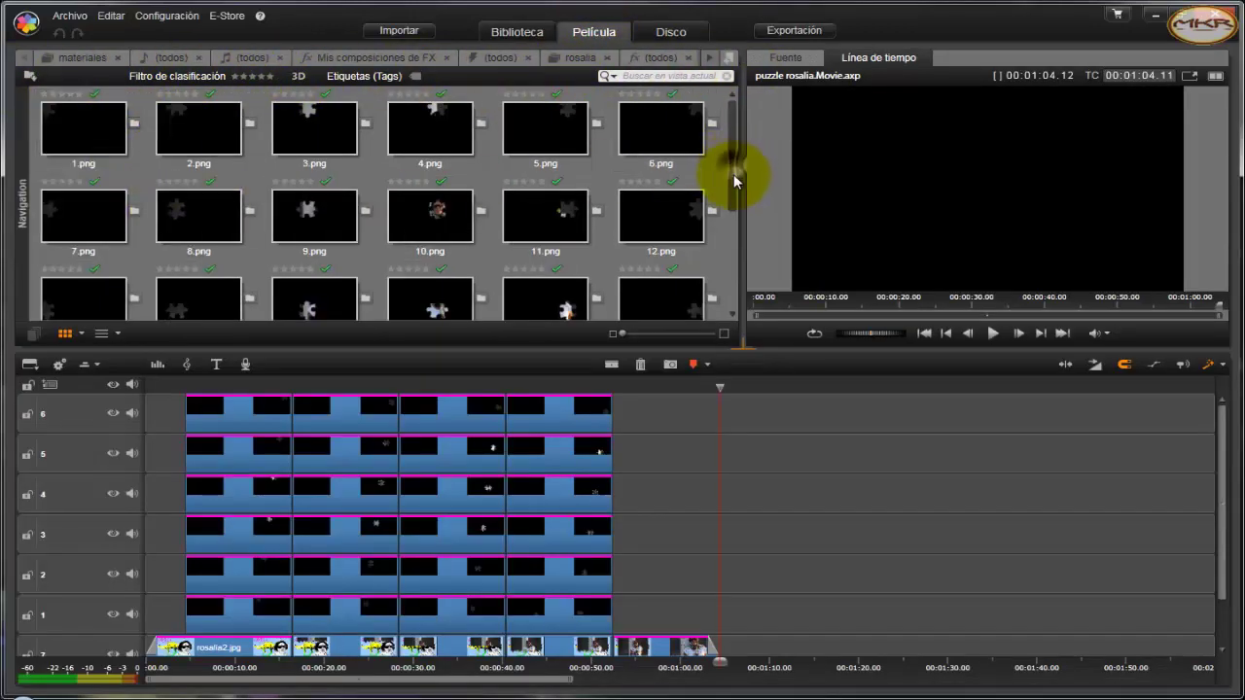
Step: Mute the Pista A/V track and play the puzzle rosalia movie from the beginning
left_click_drag(733, 174, 746, 279)
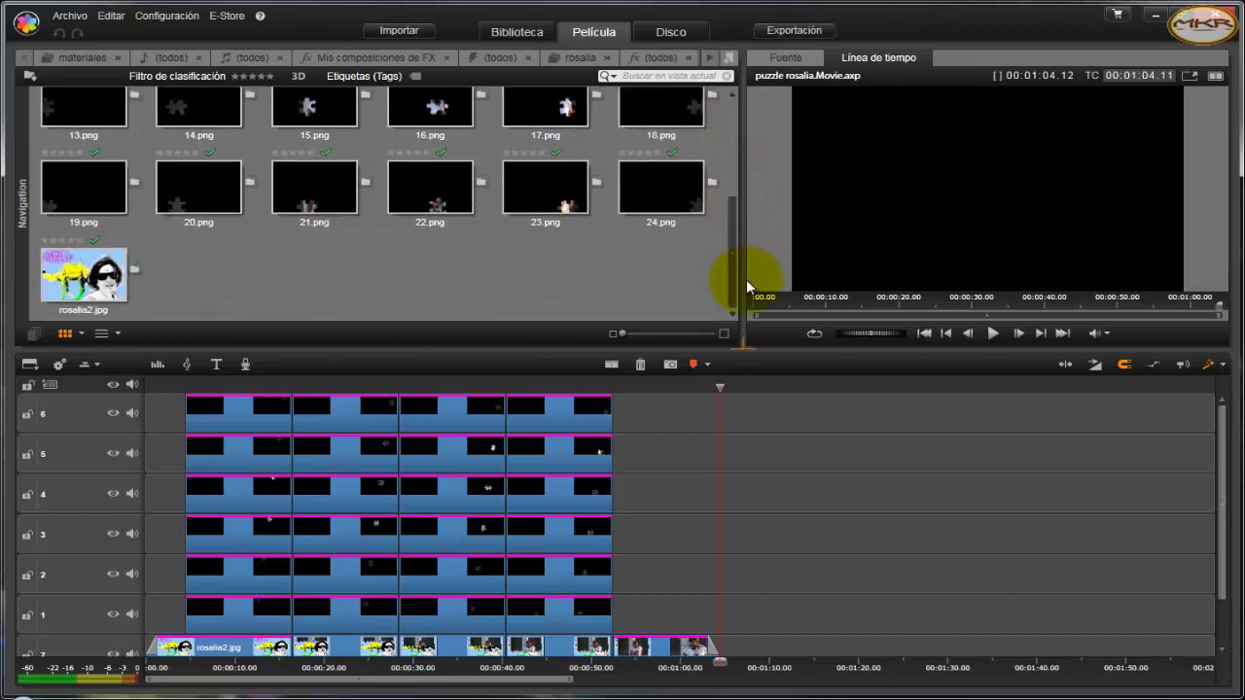
left_click_drag(752, 204, 745, 119)
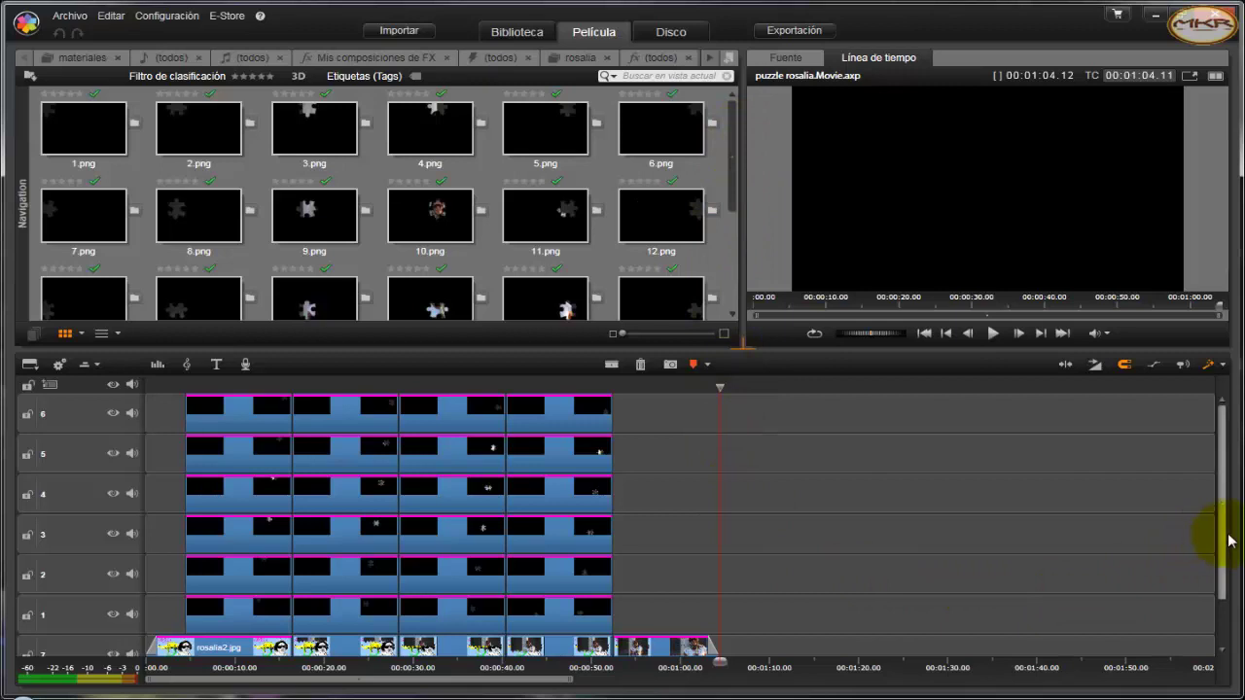
left_click_drag(1222, 545, 1222, 588)
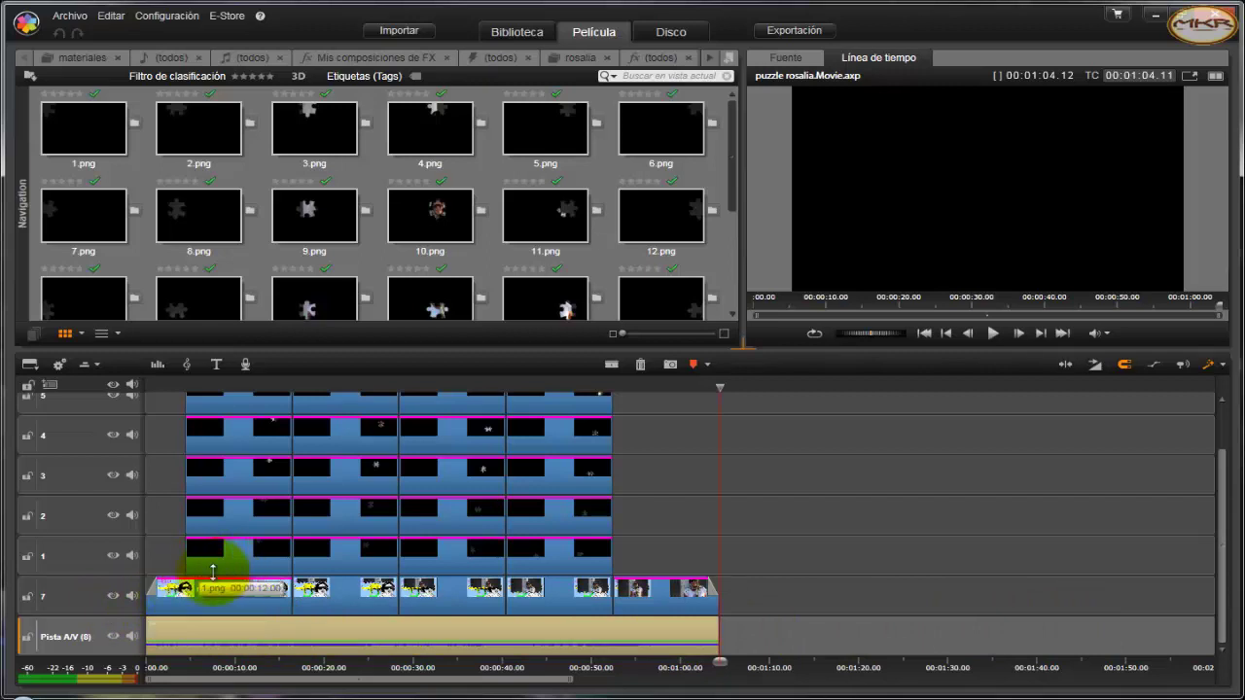
left_click_drag(181, 598, 165, 605)
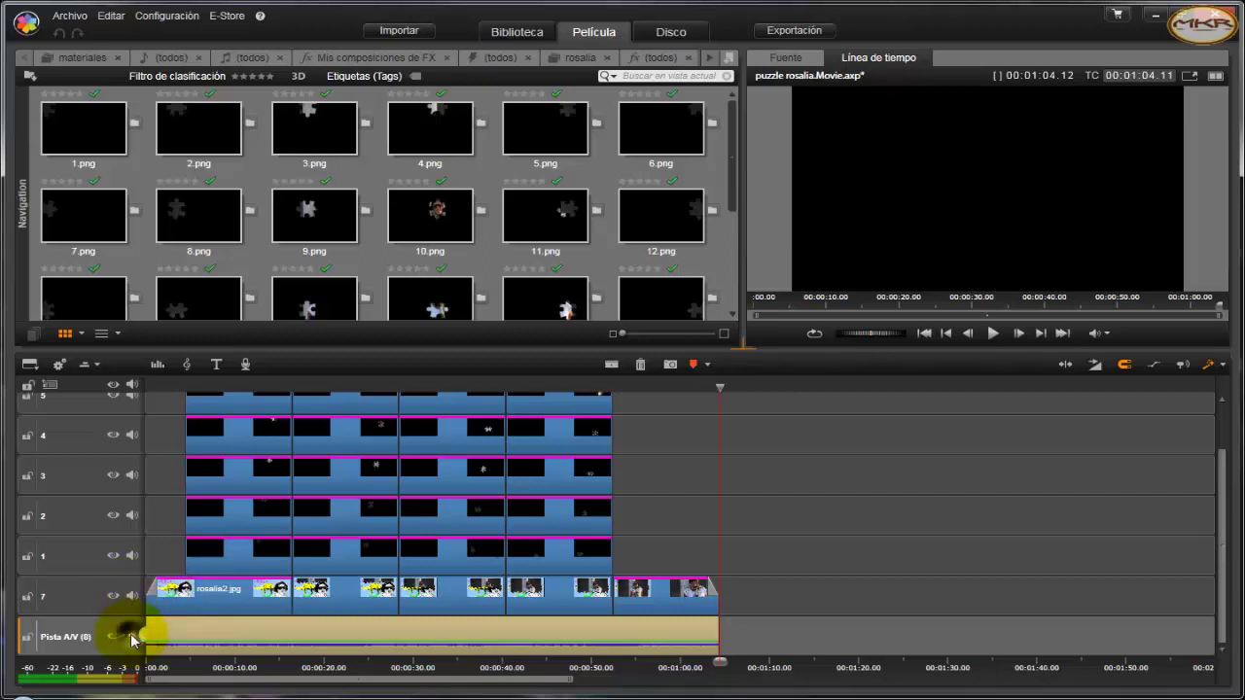
left_click(132, 637)
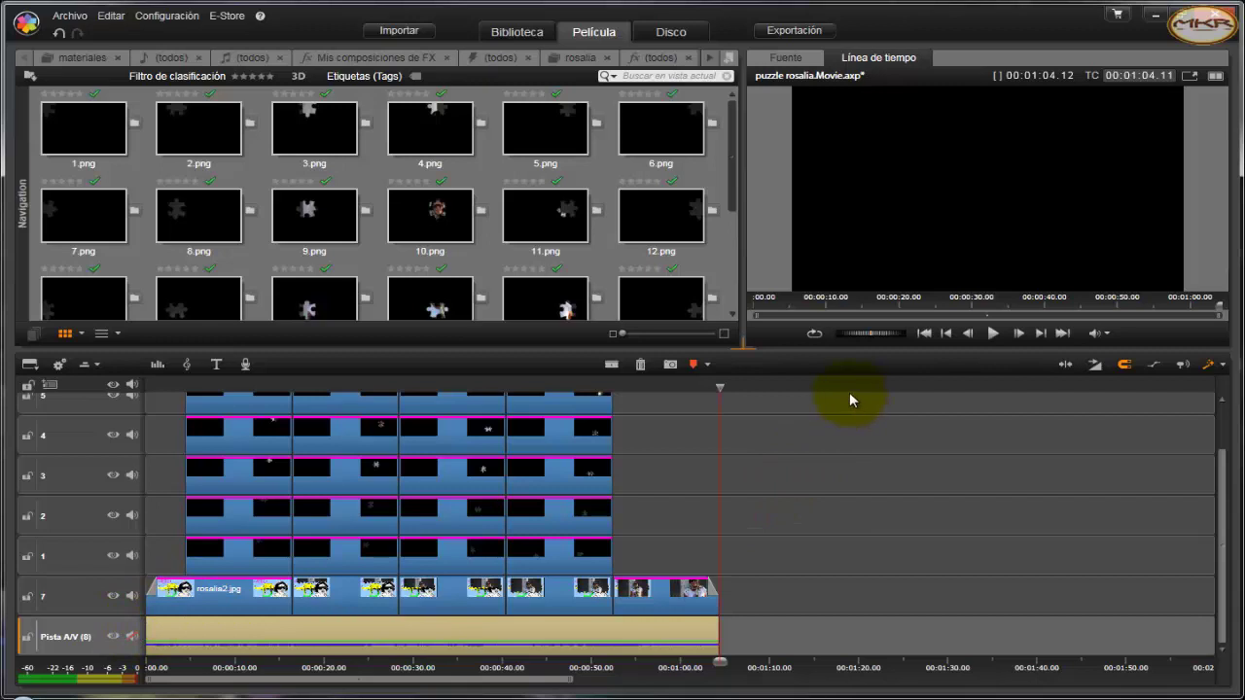
left_click(993, 334)
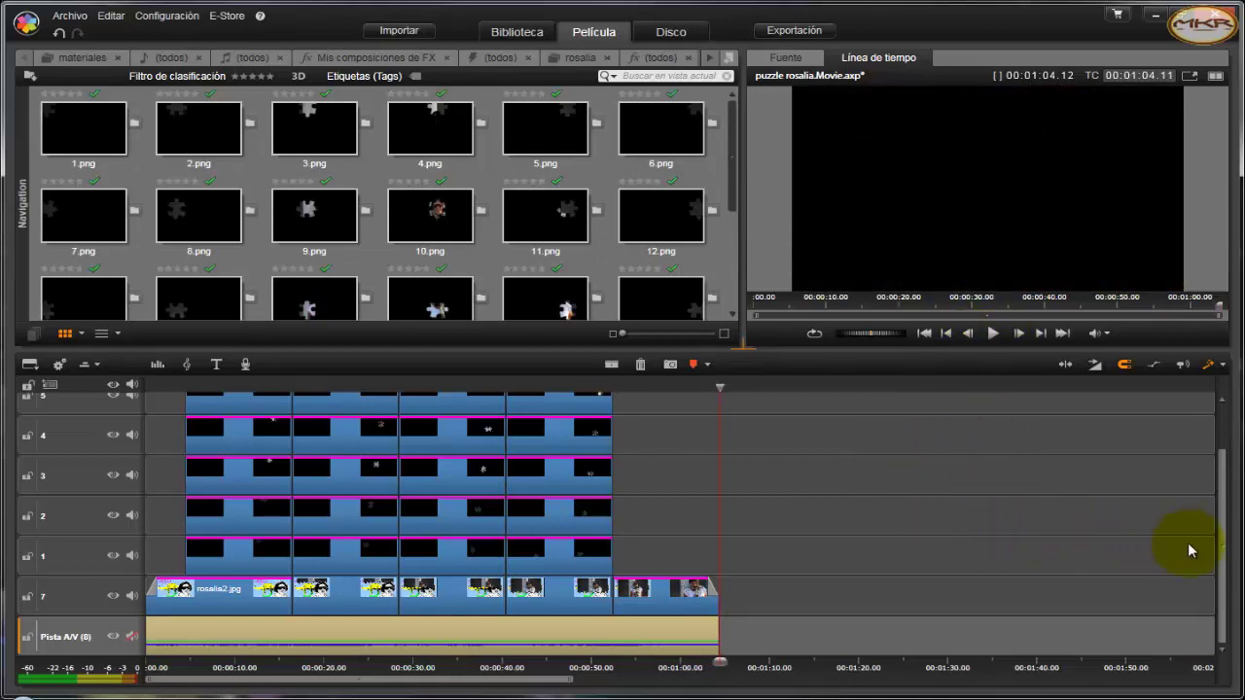
mouse_move(1224, 556)
left_mouse_down()
mouse_move(1235, 515)
mouse_move(1235, 555)
left_mouse_up()
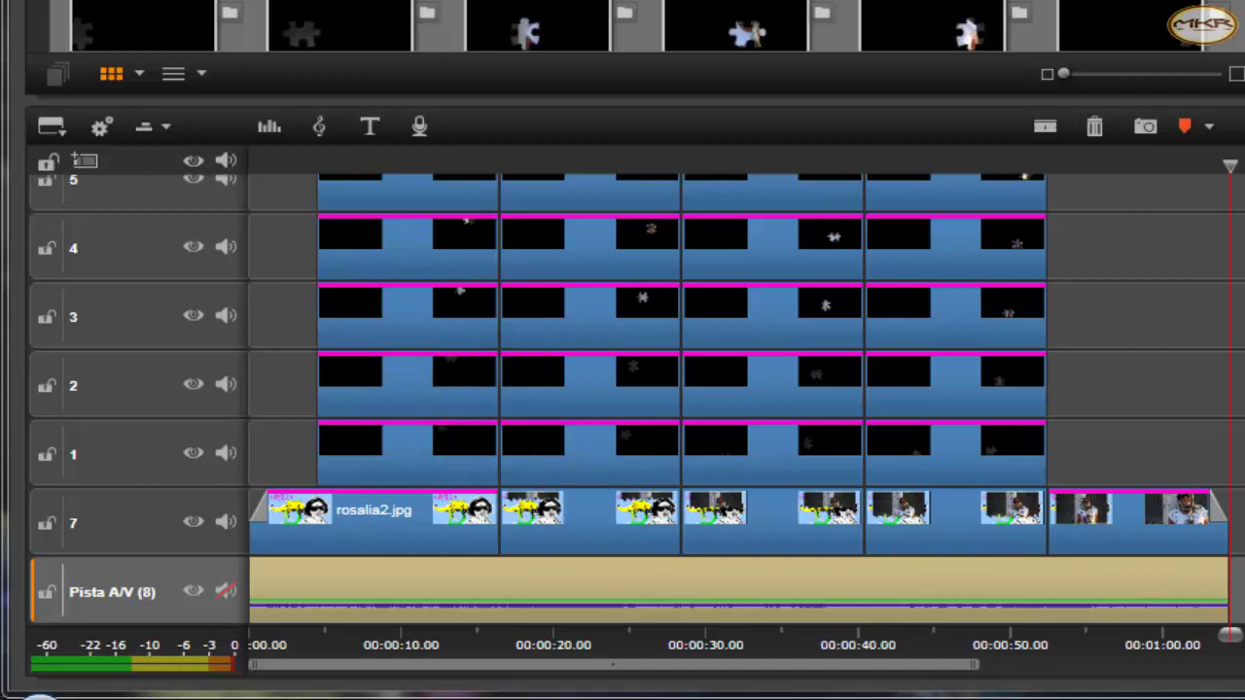
scroll(636, 401, "up", 1)
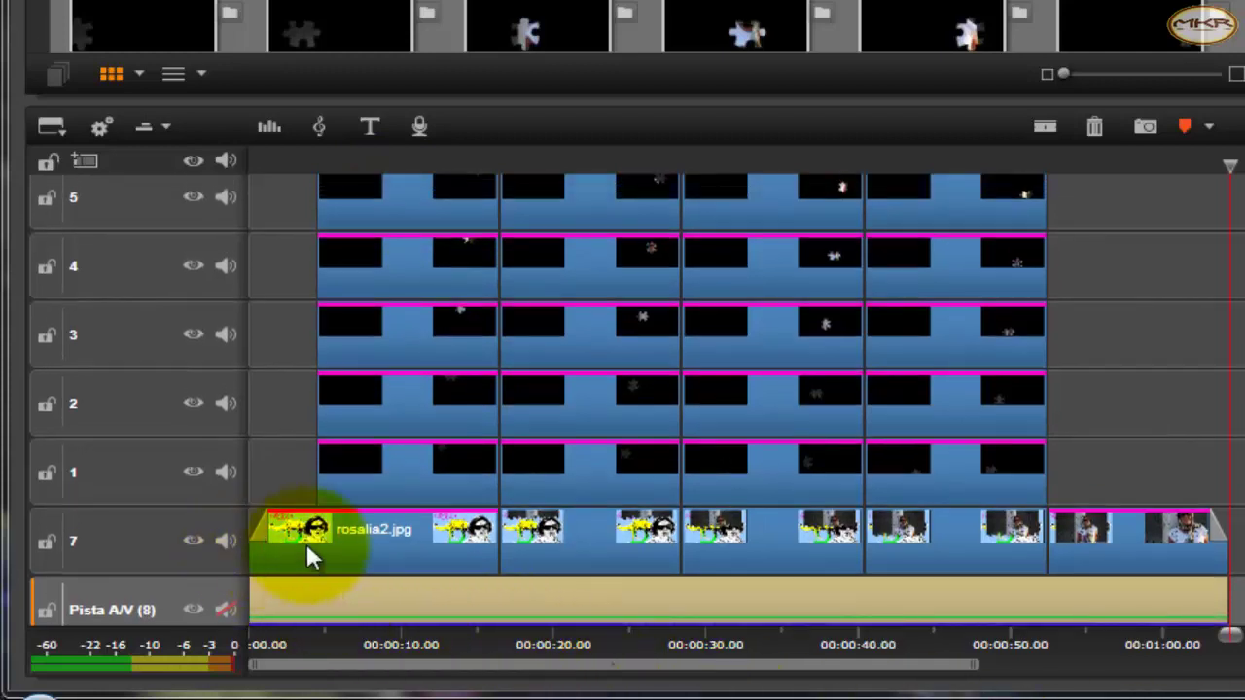
left_click(366, 554)
left_click_drag(373, 555, 834, 534)
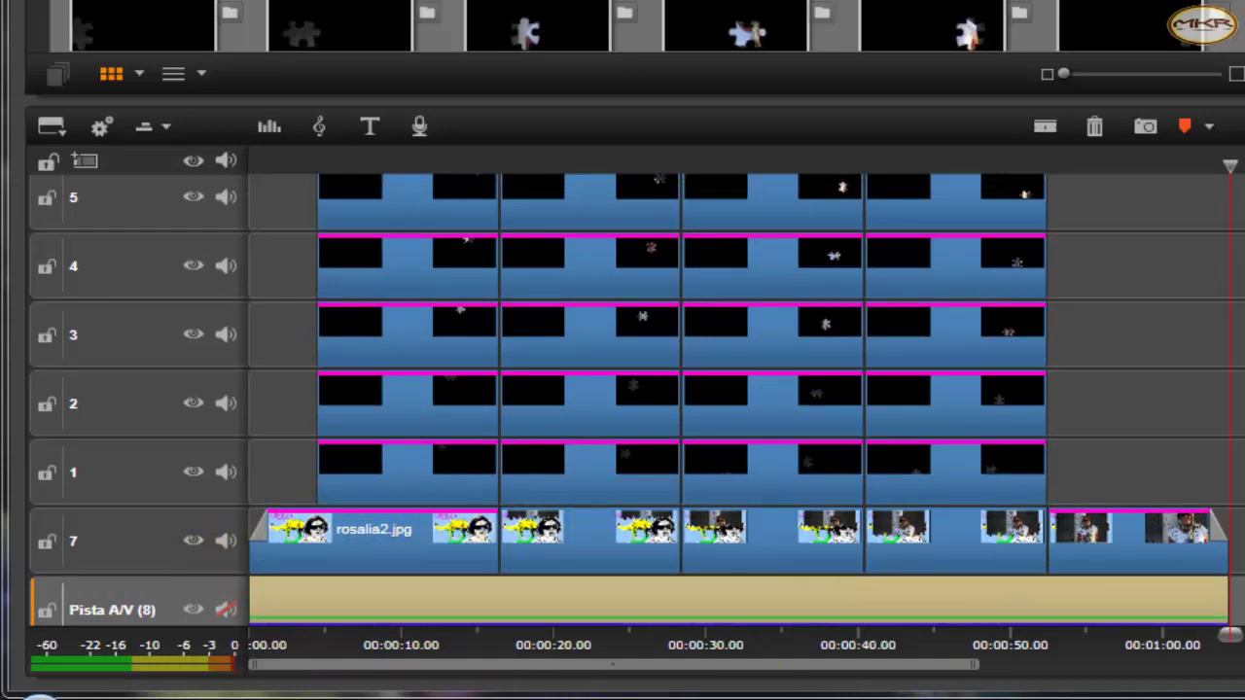
scroll(636, 400, "up", 2)
scroll(636, 400, "up", 1)
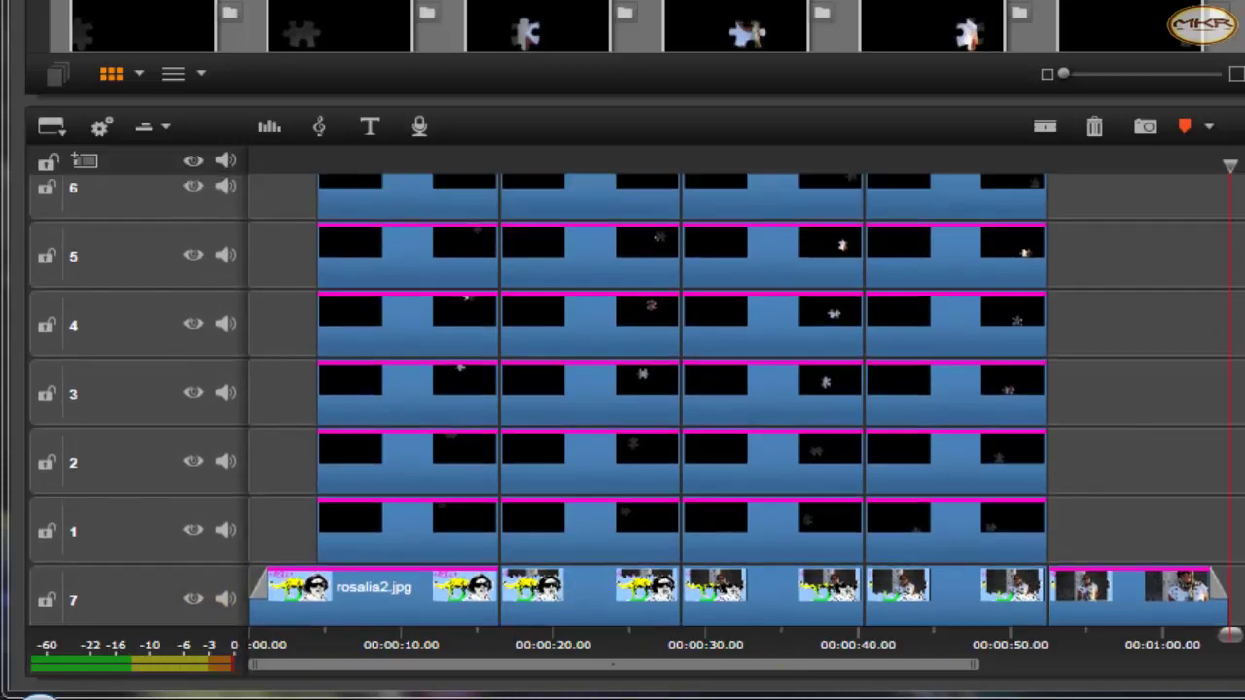
scroll(636, 400, "up", 1)
mouse_move(817, 579)
left_mouse_down()
mouse_move(386, 372)
mouse_move(450, 562)
mouse_move(418, 233)
mouse_move(525, 561)
mouse_move(409, 569)
left_mouse_up()
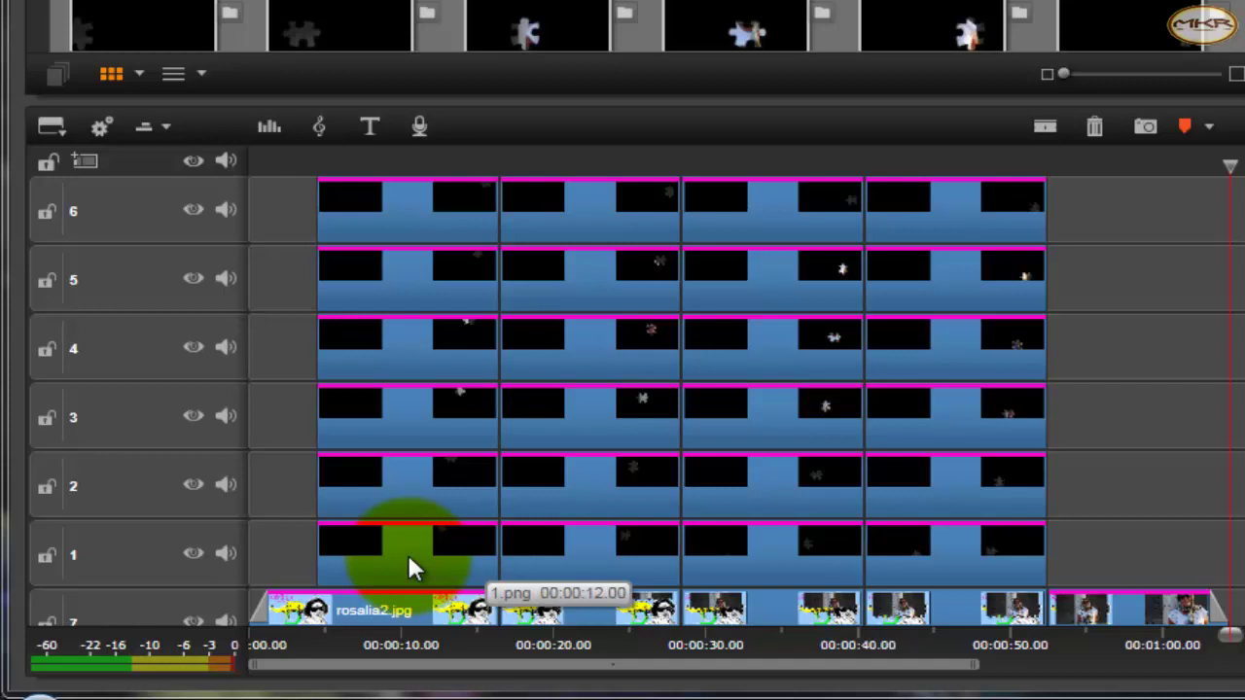
Step: Open the 1.png clip's 3D Editor GPU effect through Efecto > Editar in its context menu
left_click_drag(409, 560, 409, 561)
right_click(408, 560)
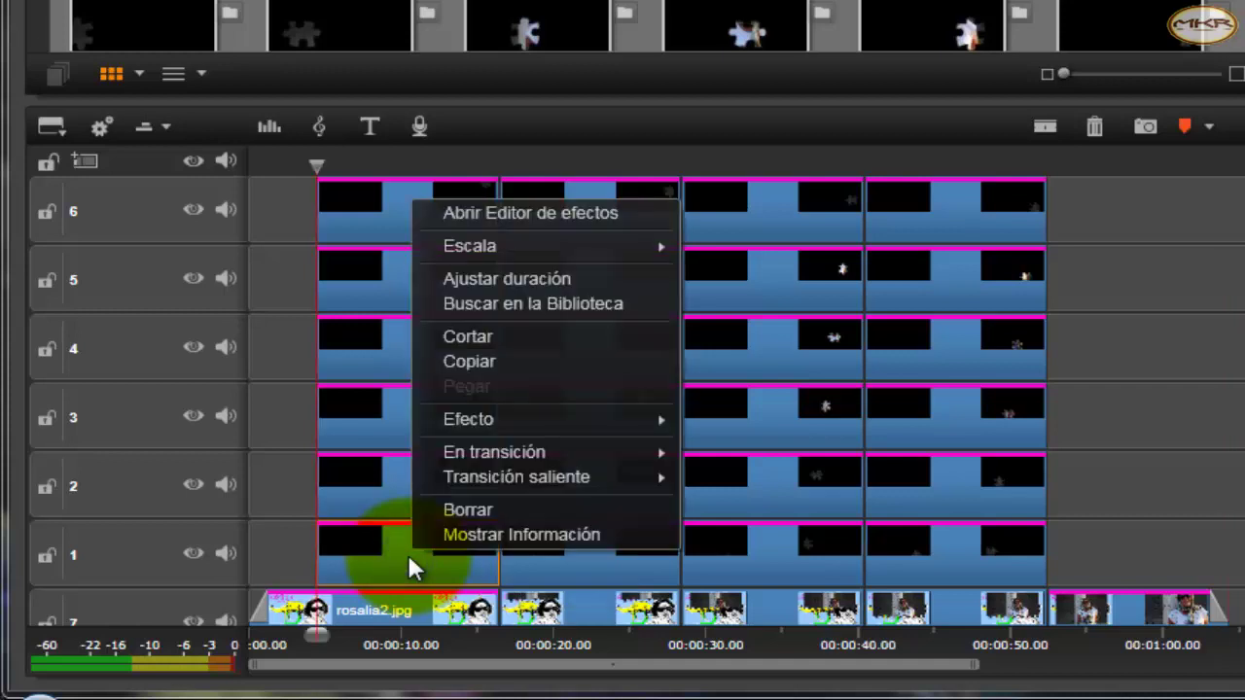
mouse_move(516, 423)
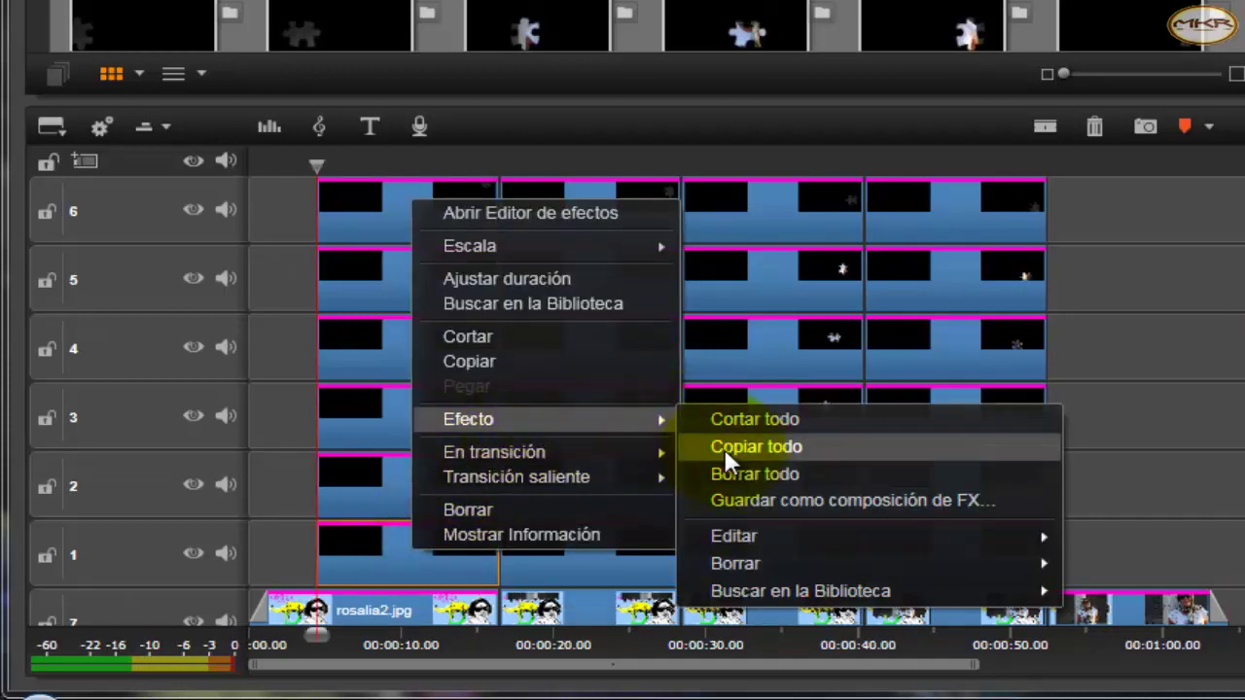
mouse_move(801, 534)
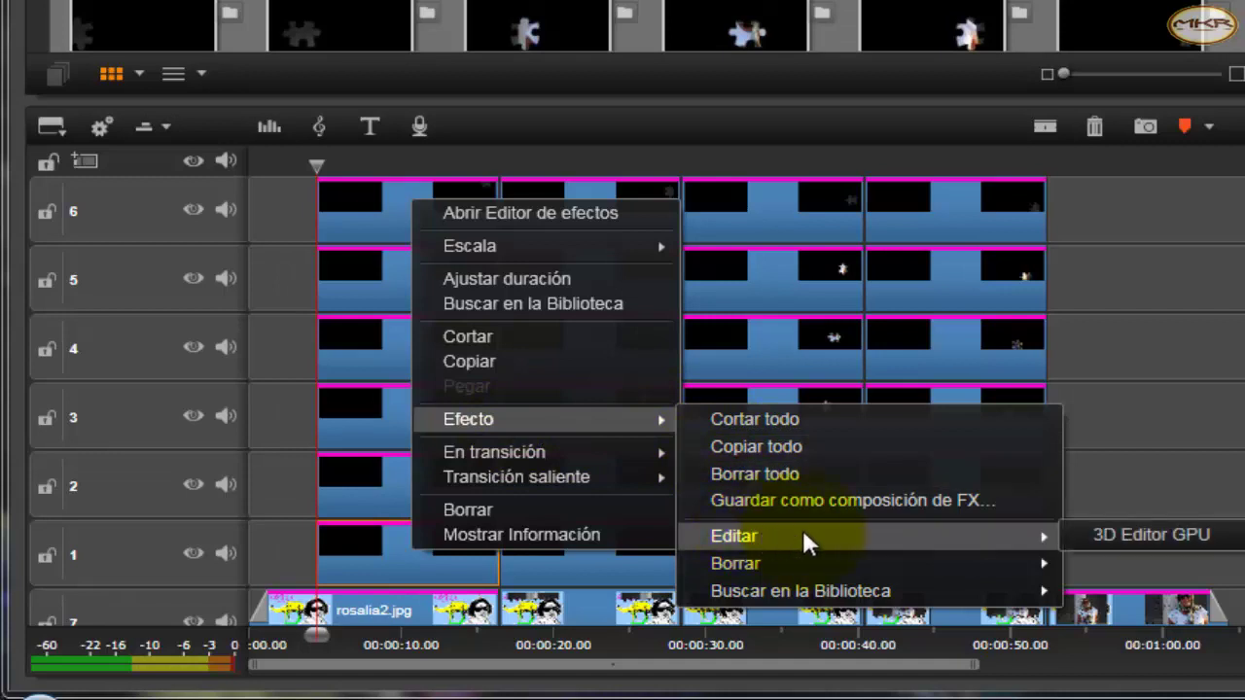
left_click(1146, 535)
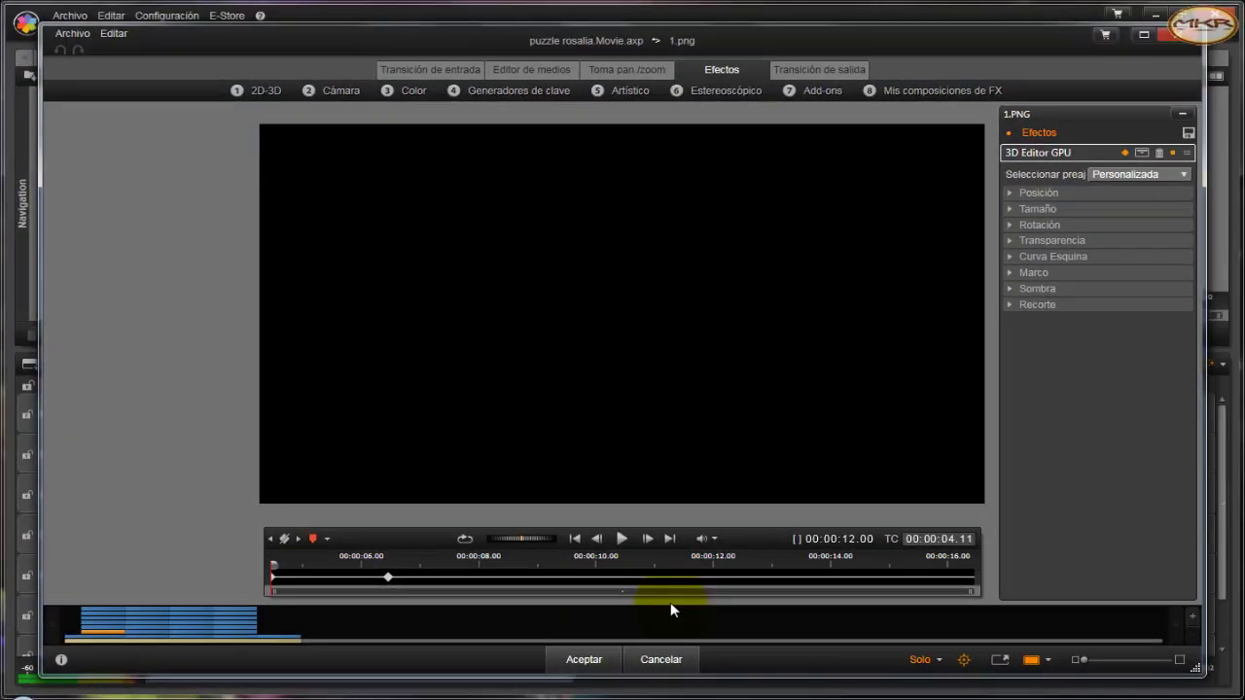
Step: Expand the Posición and Rotación settings of 1.png's 3D Editor GPU effect
left_click(277, 563)
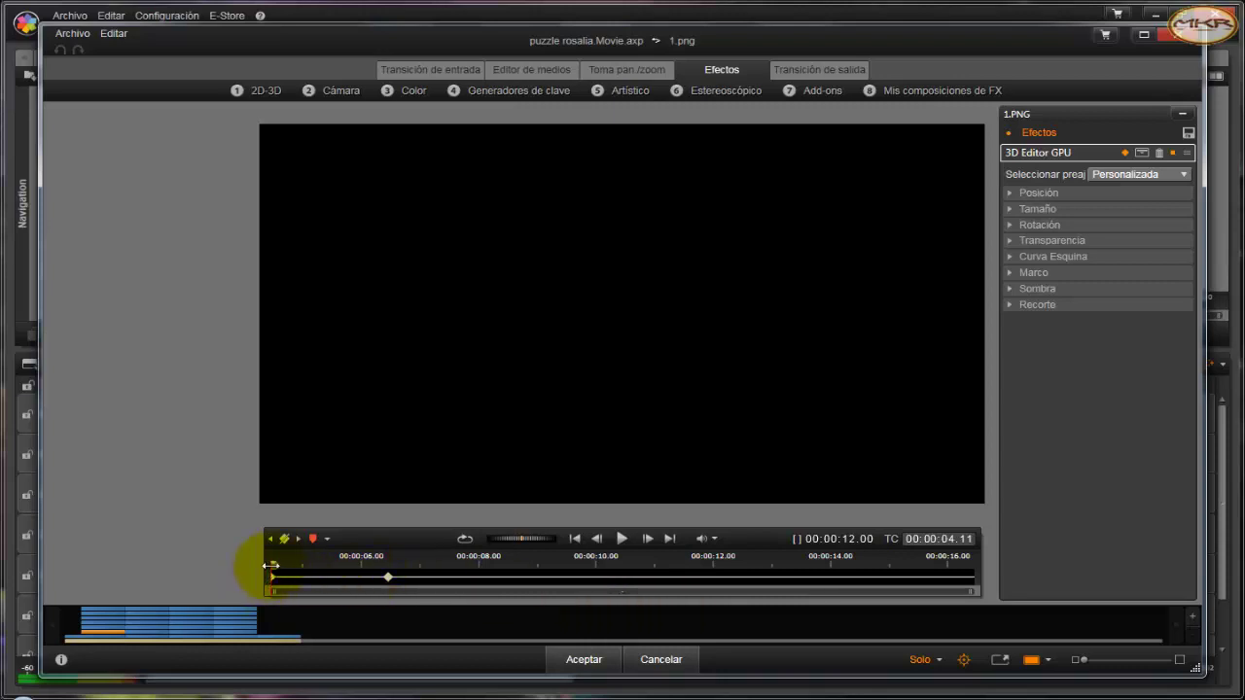
left_click(959, 388)
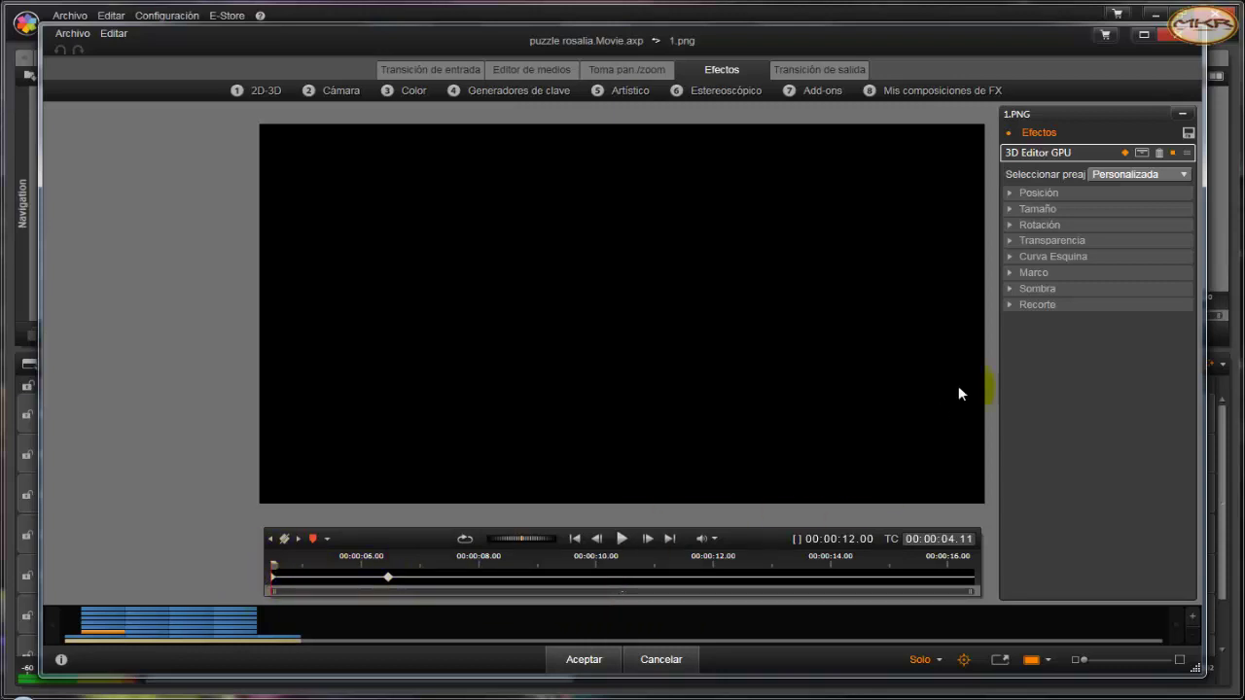
left_click(1011, 193)
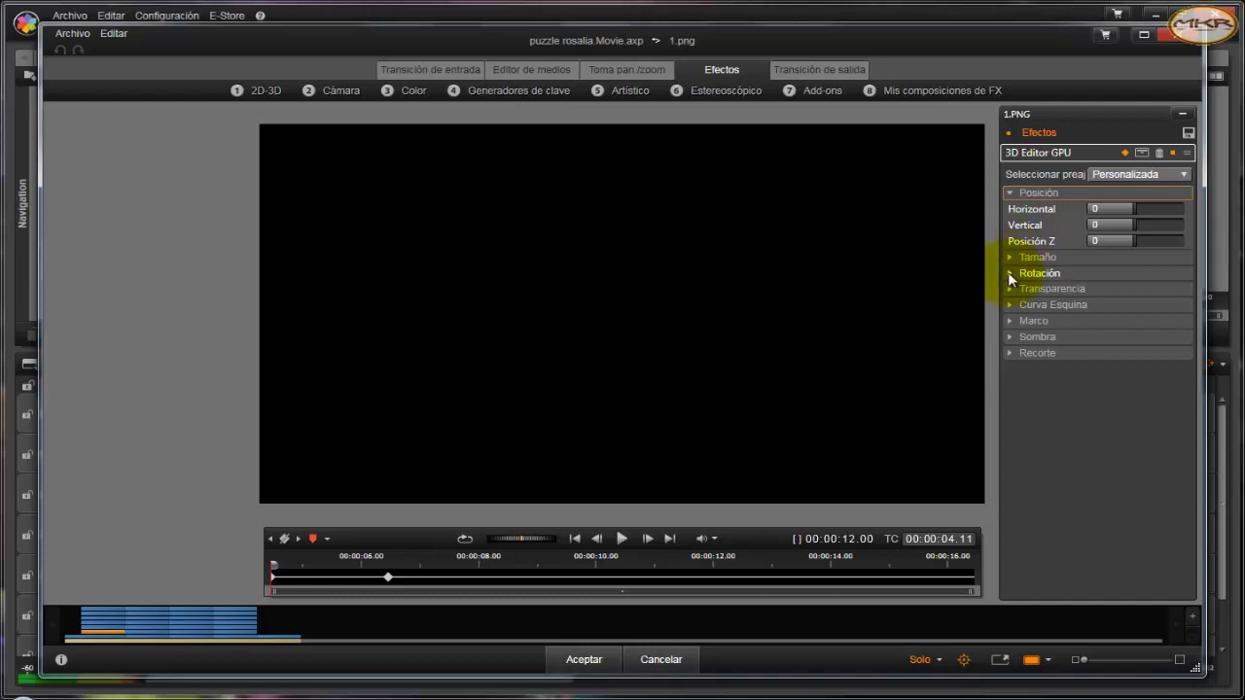
left_click(1008, 273)
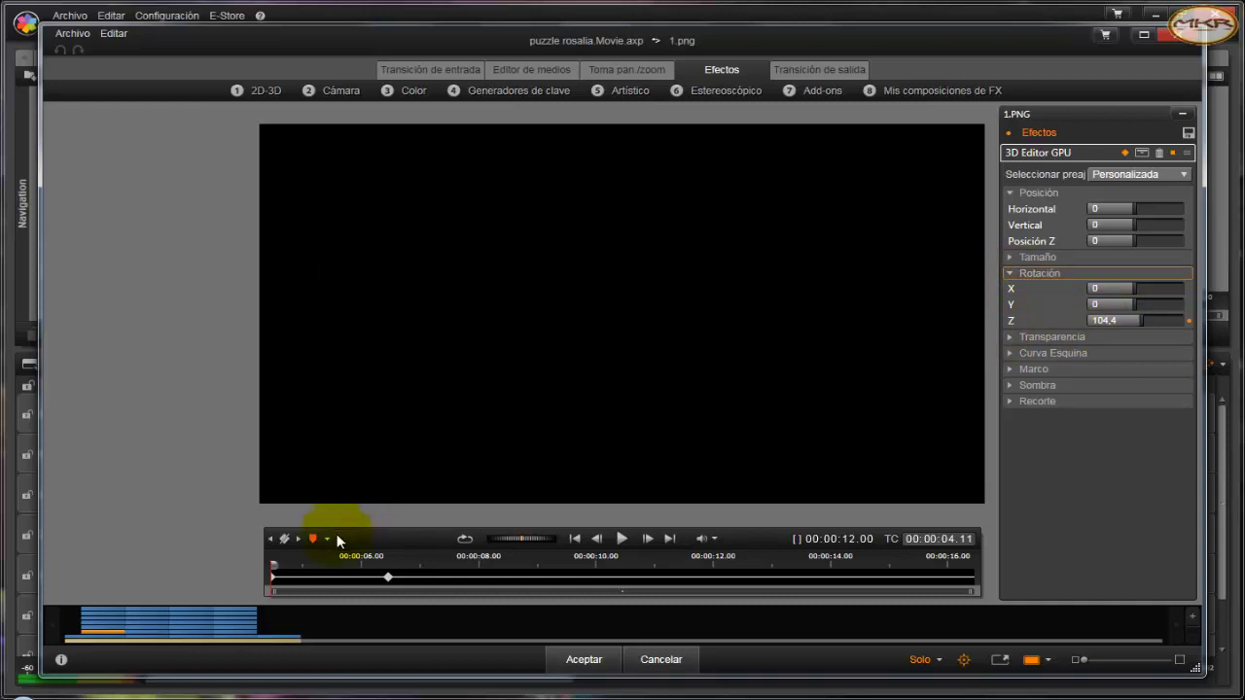
Step: Scrub 1.png rotating into place at the six-second keyframe, then switch to piece 2.png
left_click(300, 543)
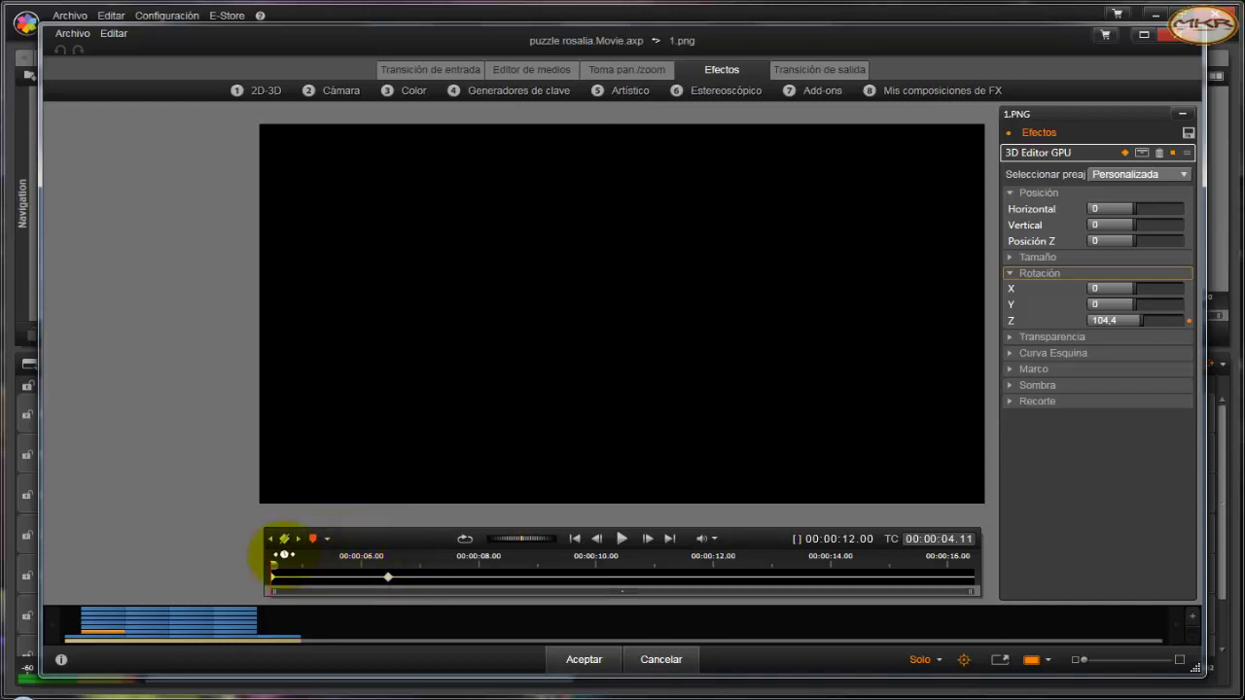
left_click(296, 543)
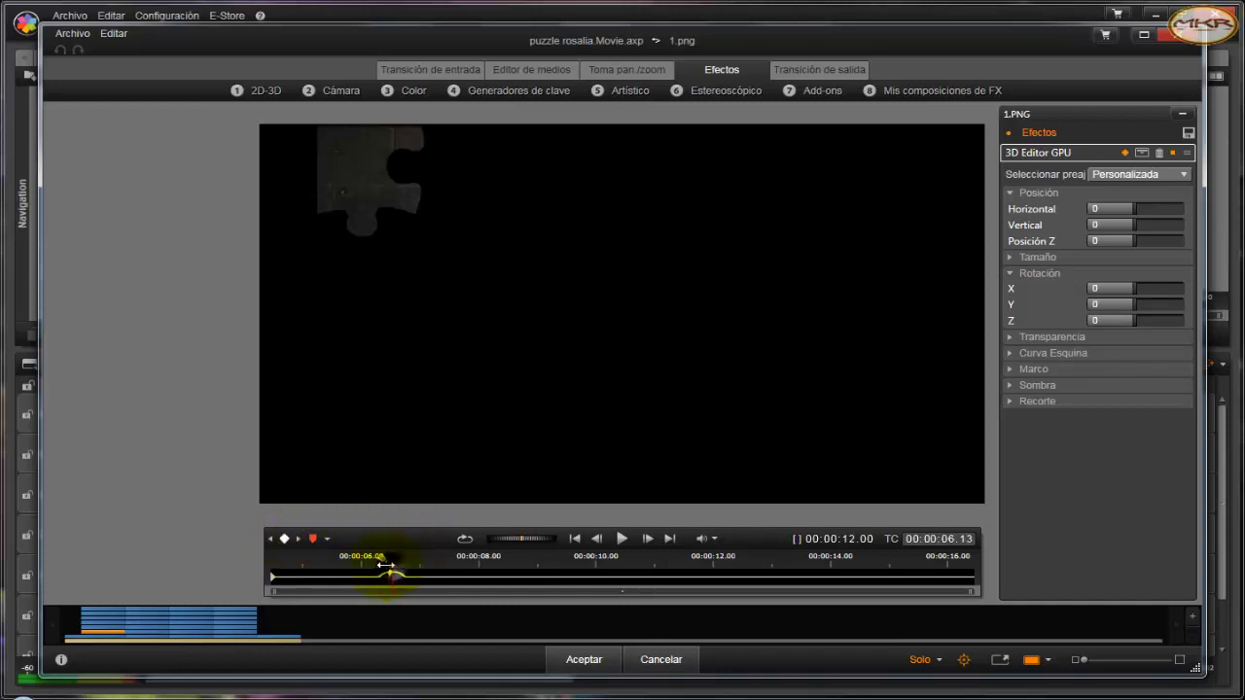
mouse_move(386, 565)
left_mouse_down()
mouse_move(263, 569)
mouse_move(386, 564)
left_mouse_up()
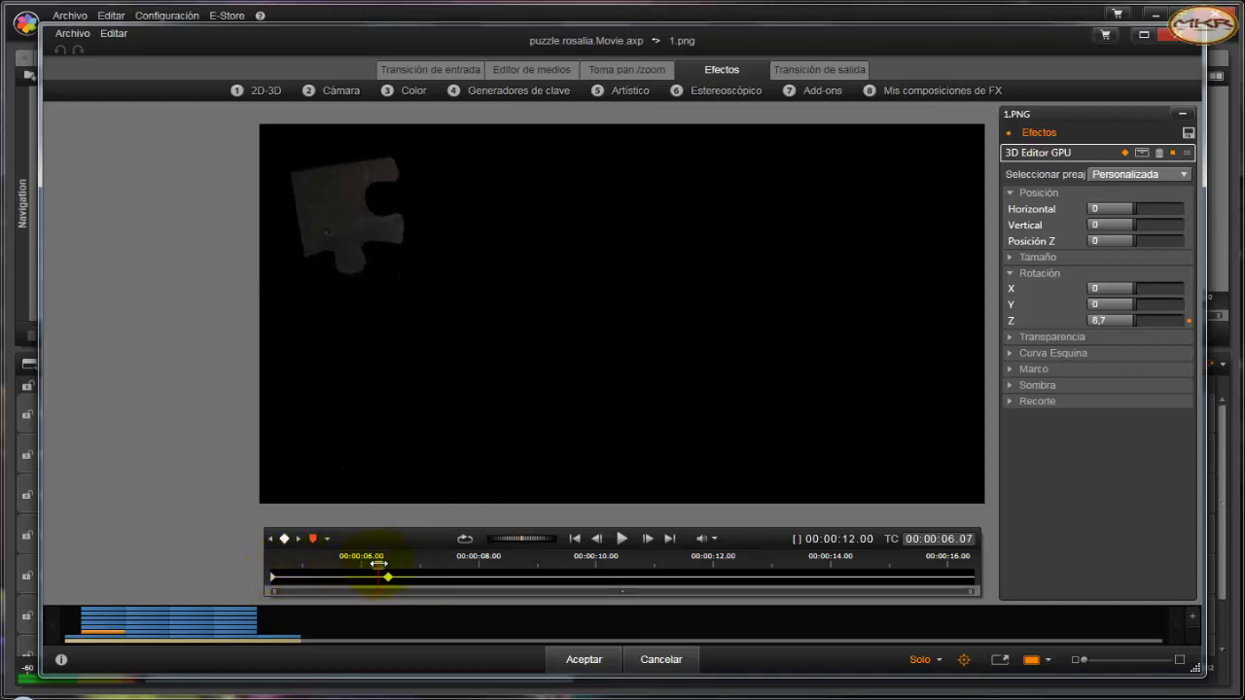
left_click(299, 539)
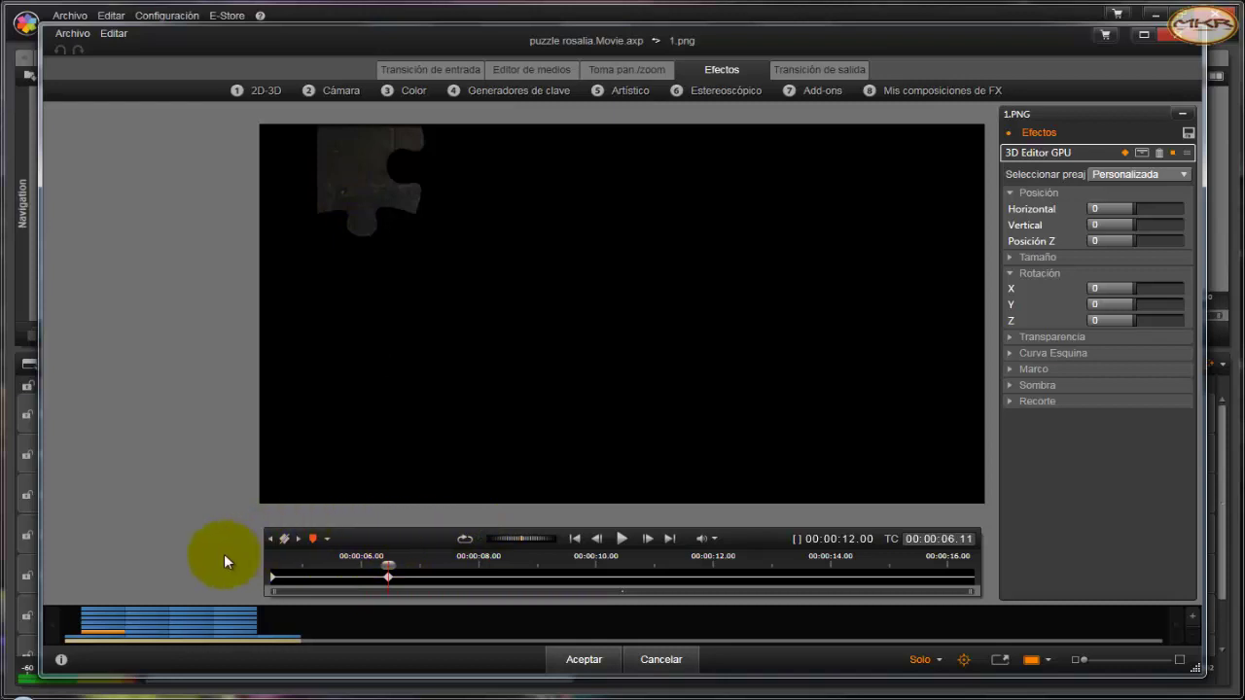
left_click(108, 633)
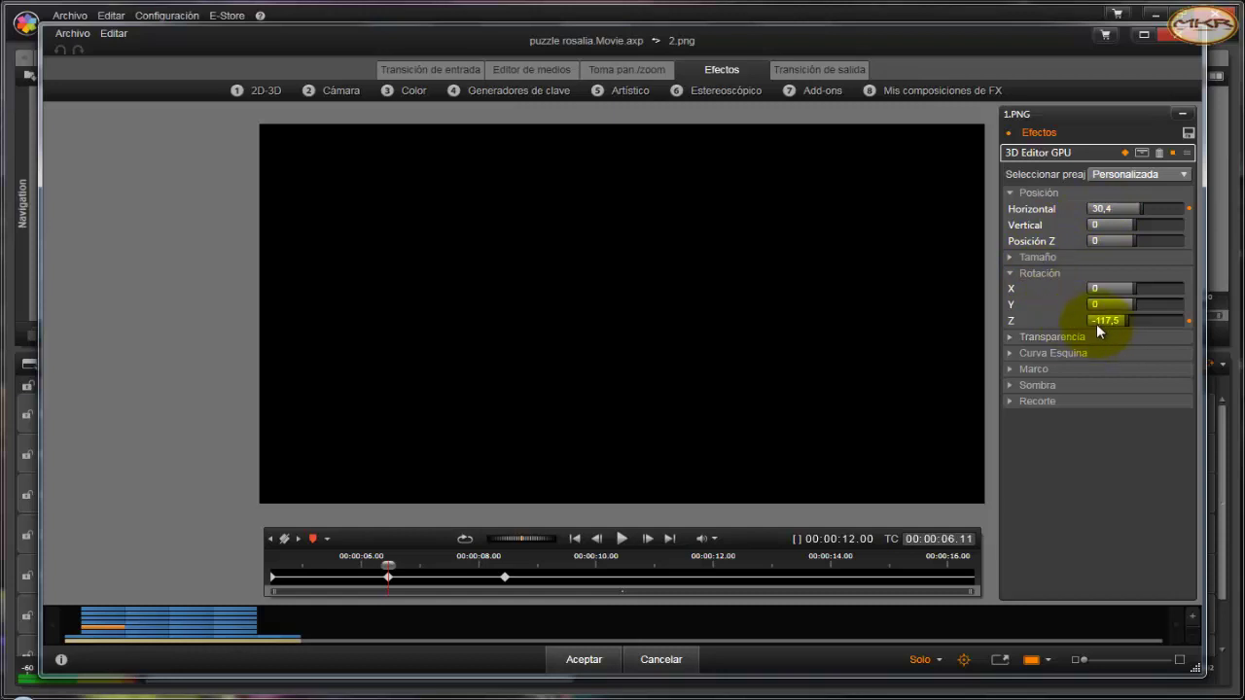
Step: Select 2.png's 06.11 keyframe and scrub to 08.11 to watch it slide and rotate into place
left_click(389, 560)
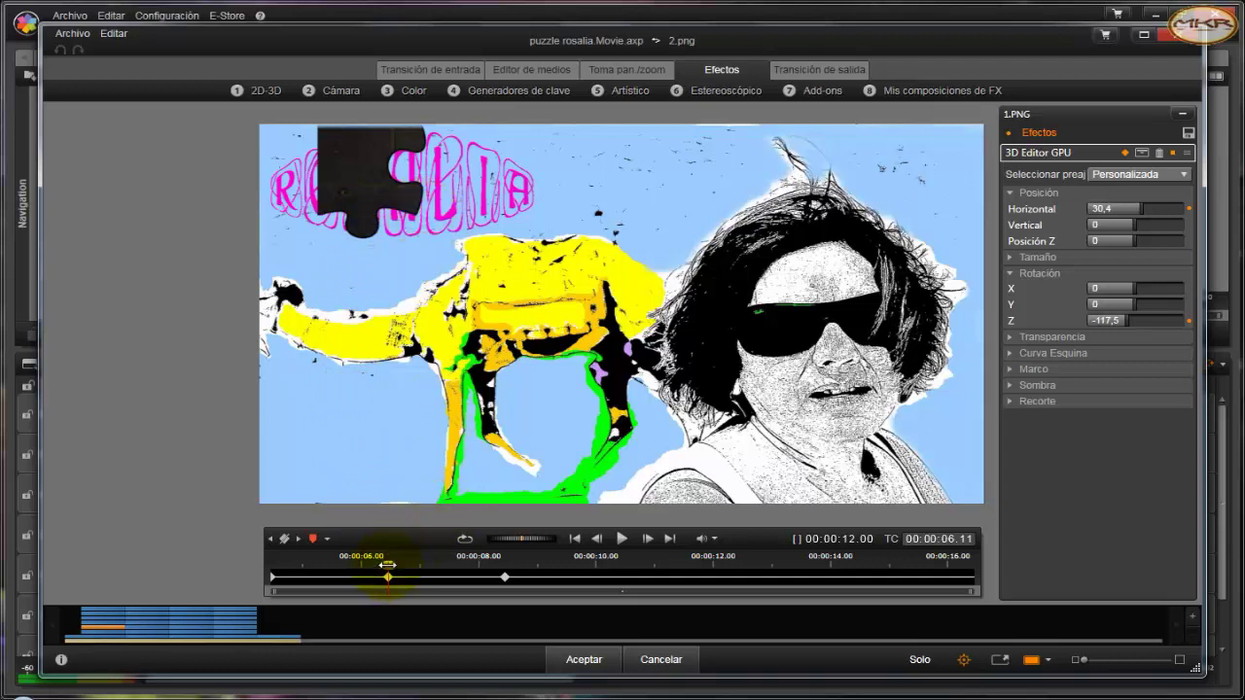
left_click_drag(387, 565, 506, 562)
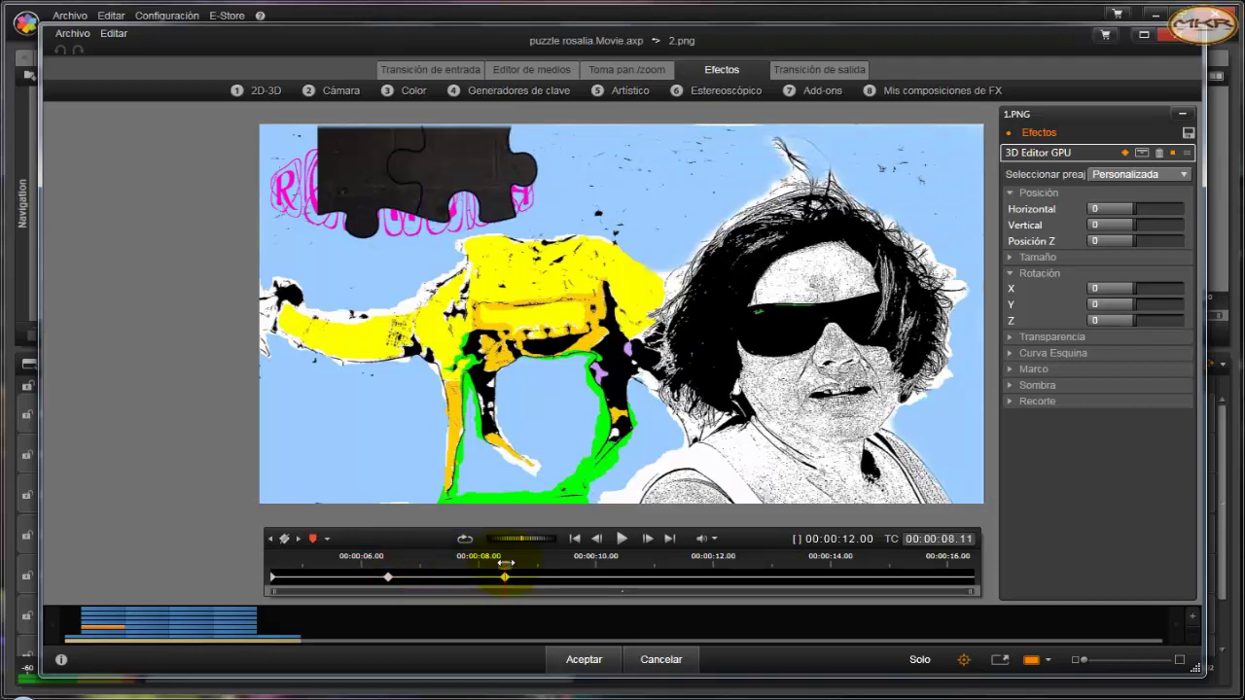
left_click(418, 262)
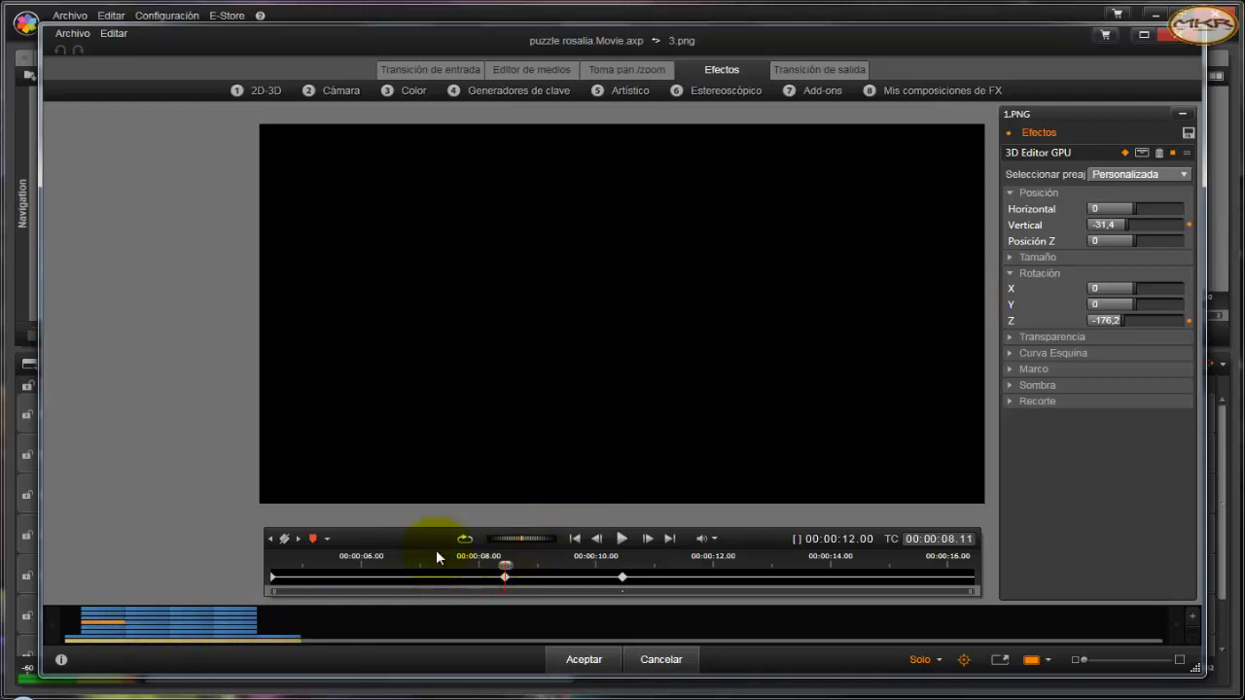
Step: Turn off Solo, scrub 3.png from 08.11 to its 10.11 landing keyframe, then cancel the editor
left_click(1065, 274)
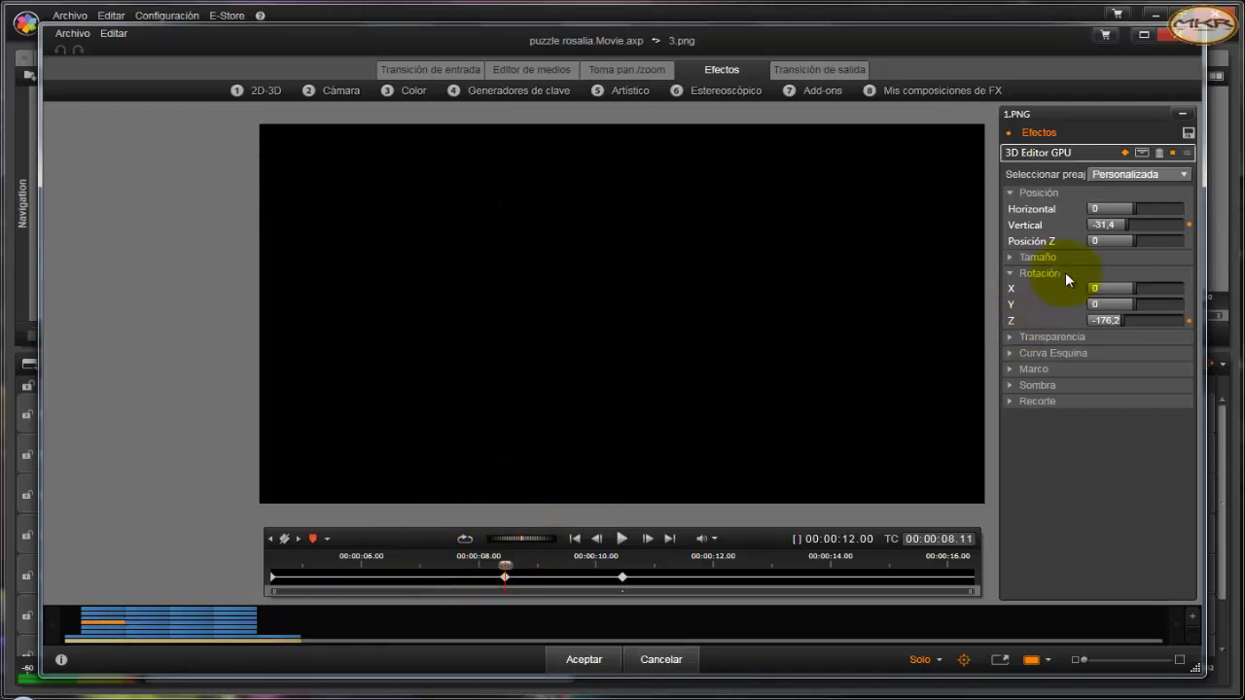
left_click(920, 660)
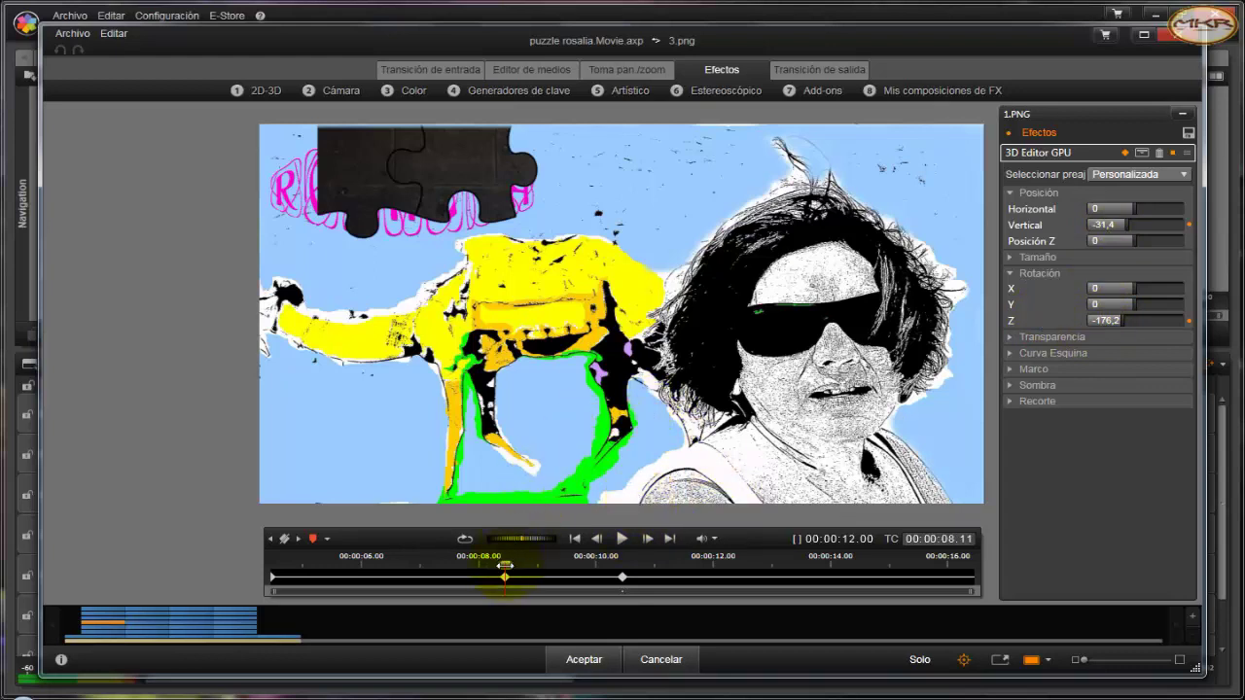
left_click_drag(505, 565, 550, 566)
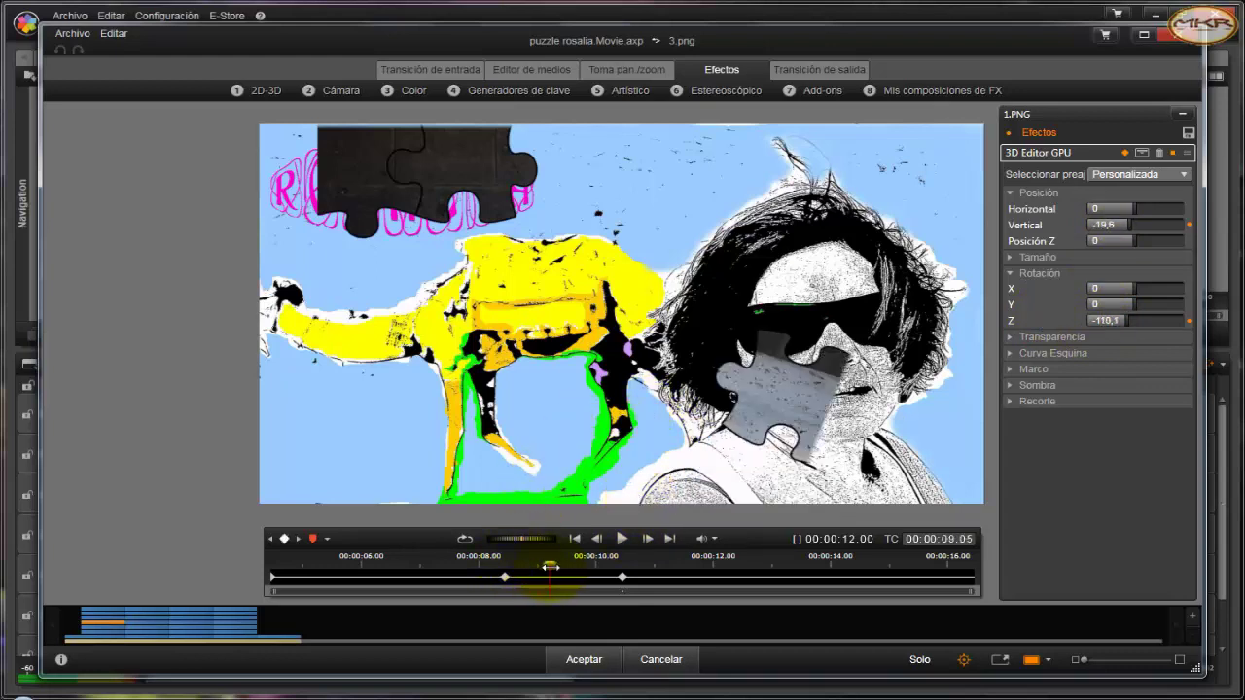
left_click_drag(550, 566, 618, 560)
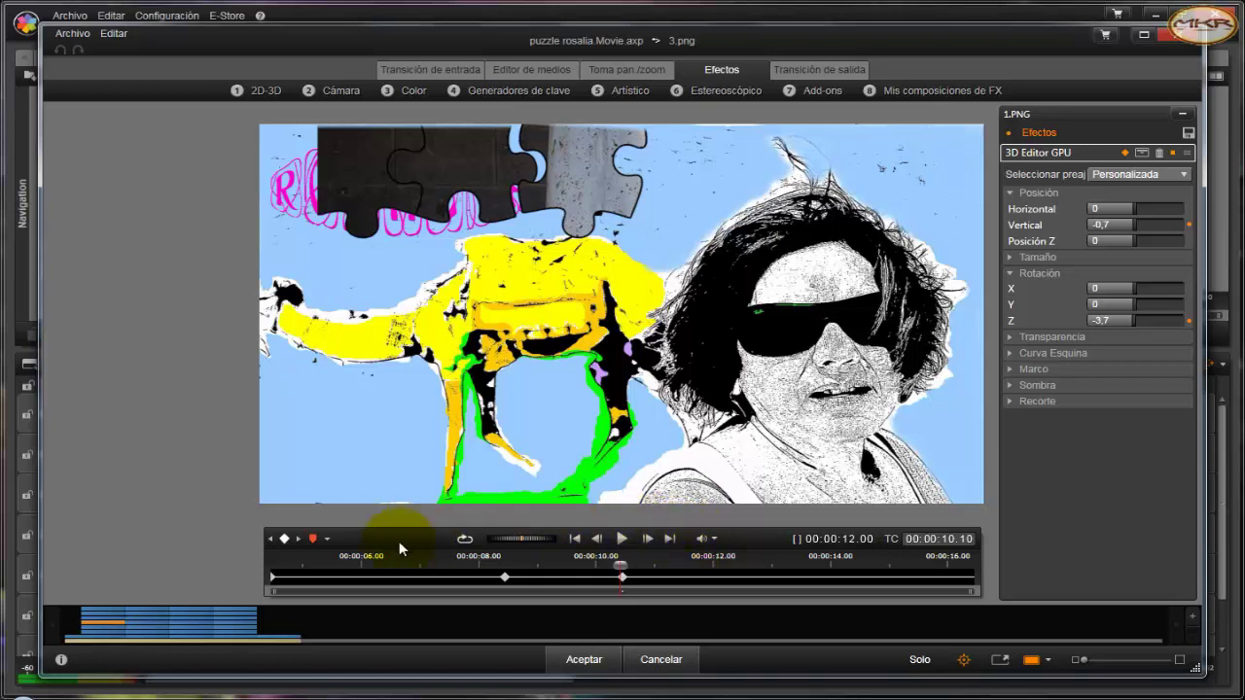
left_click(300, 541)
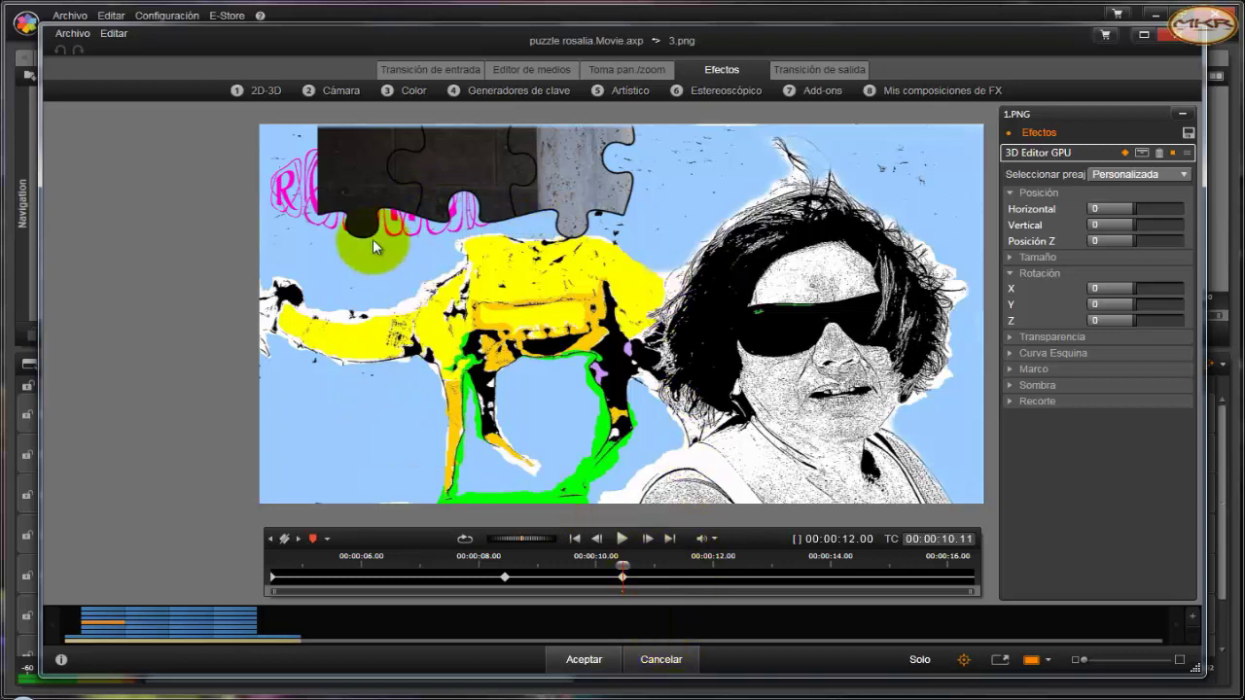
left_click(661, 659)
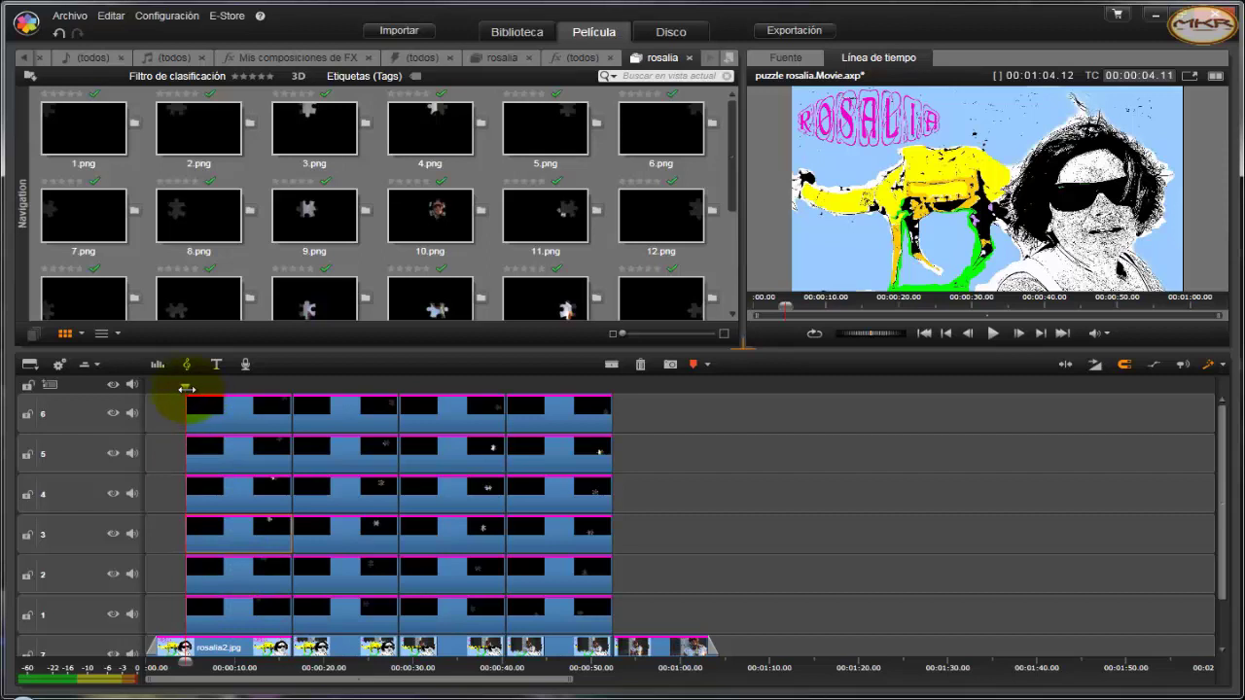
left_click_drag(186, 388, 195, 388)
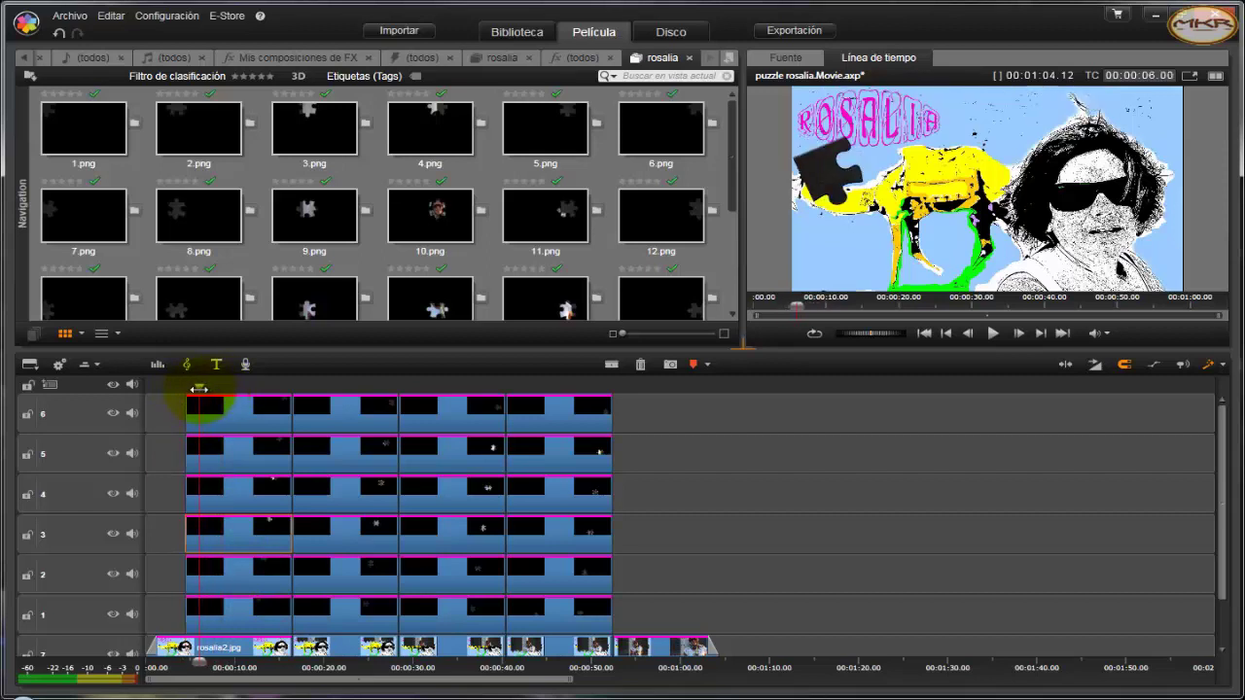
double_click(232, 428)
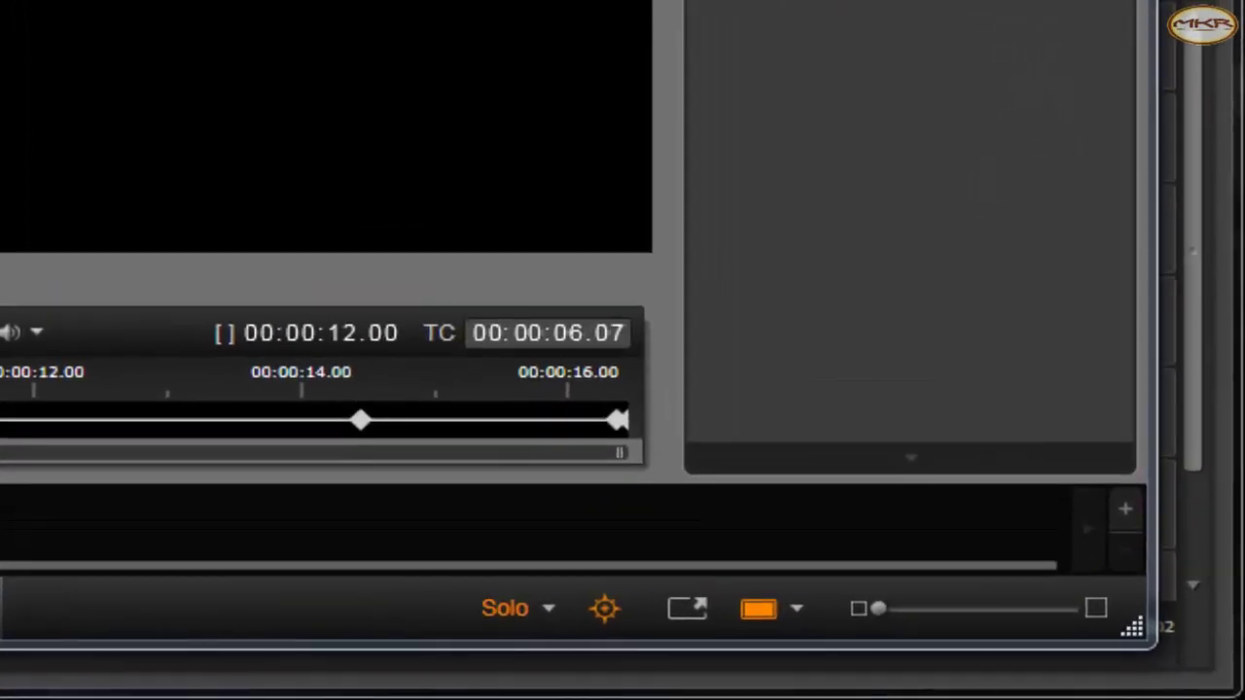
mouse_move(78, 389)
left_mouse_down()
mouse_move(629, 378)
mouse_move(612, 382)
left_mouse_up()
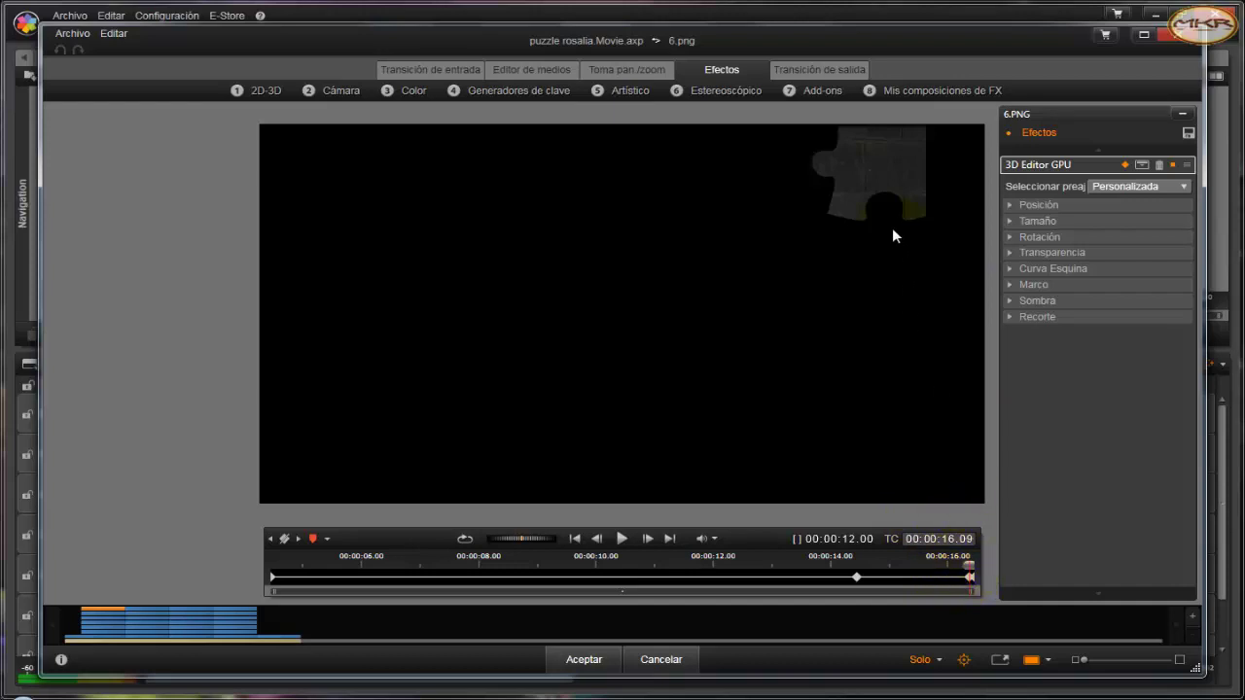
left_click(661, 660)
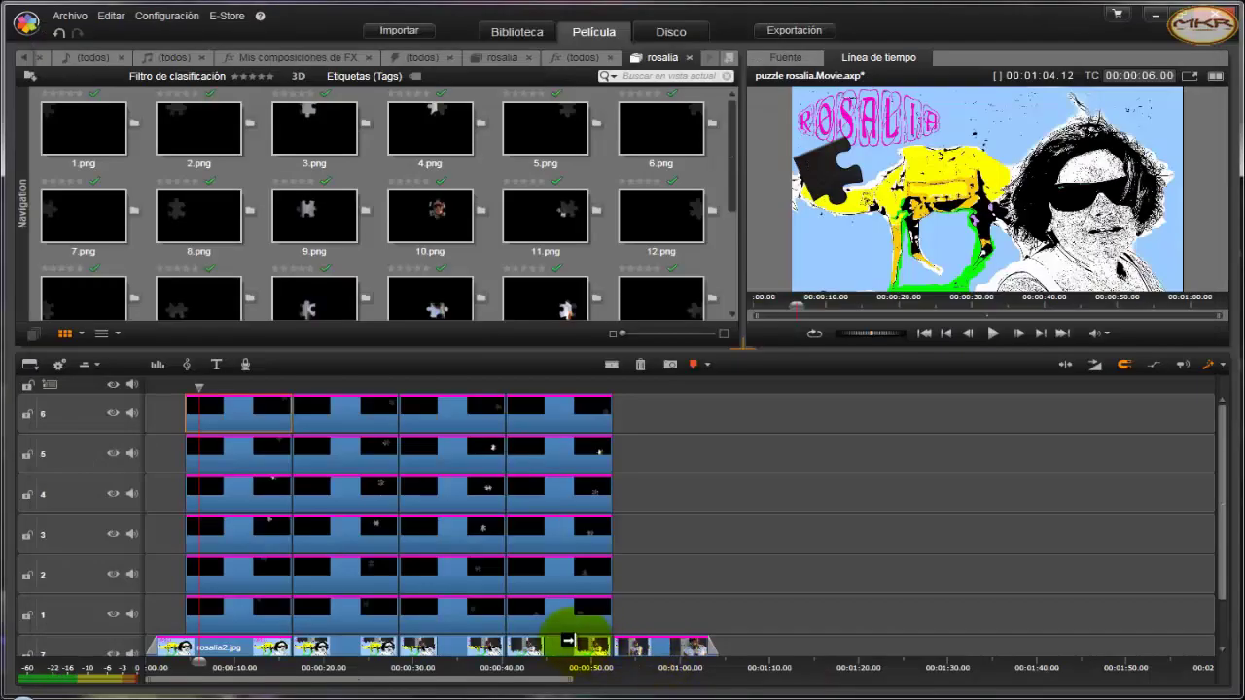
left_click_drag(198, 664, 282, 662)
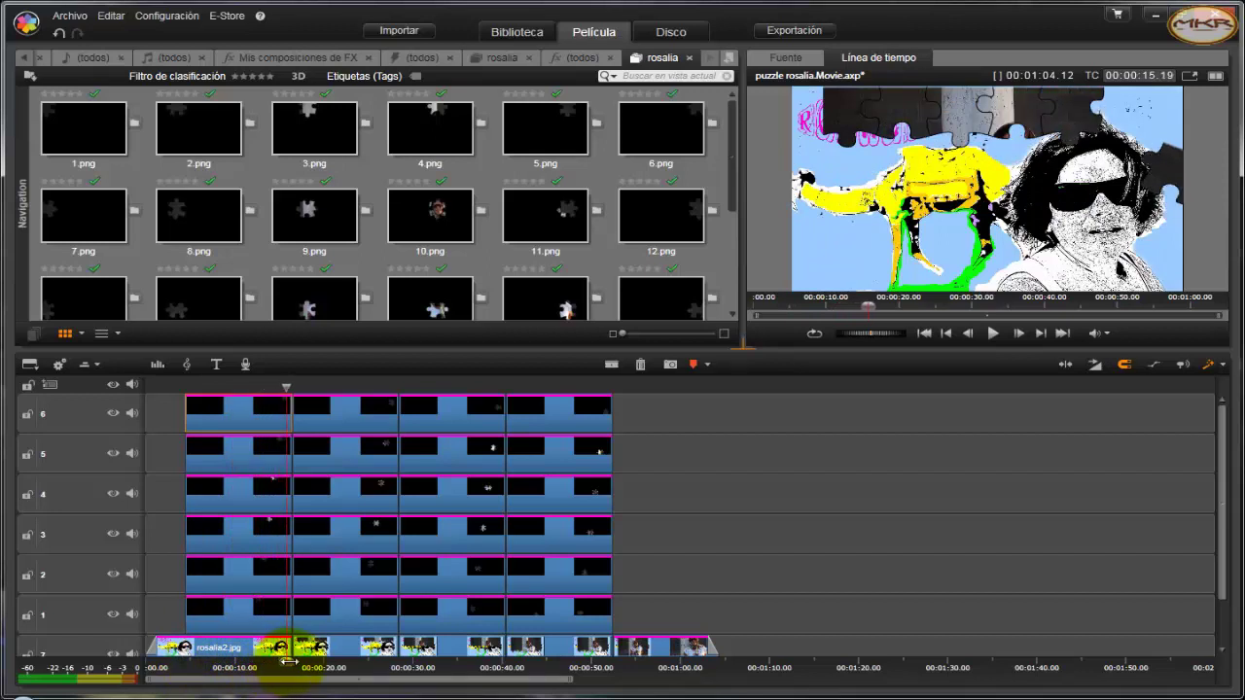
left_click_drag(282, 661, 291, 661)
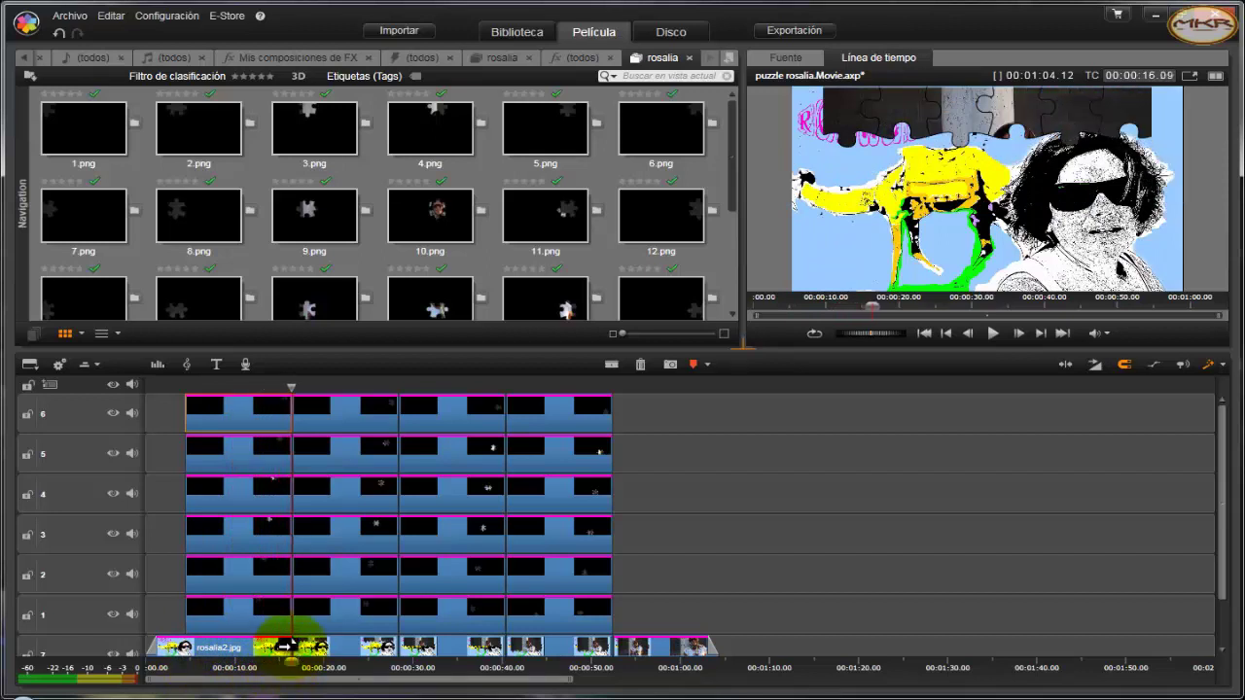
left_click(896, 131)
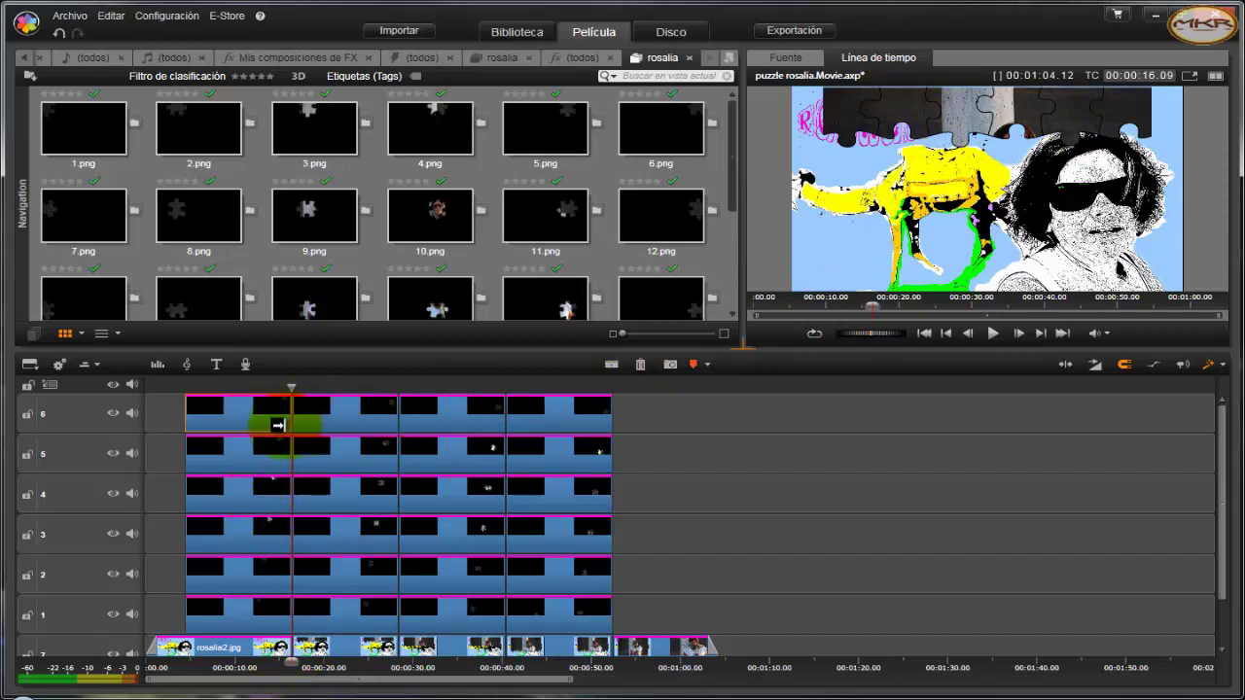
left_click(368, 653)
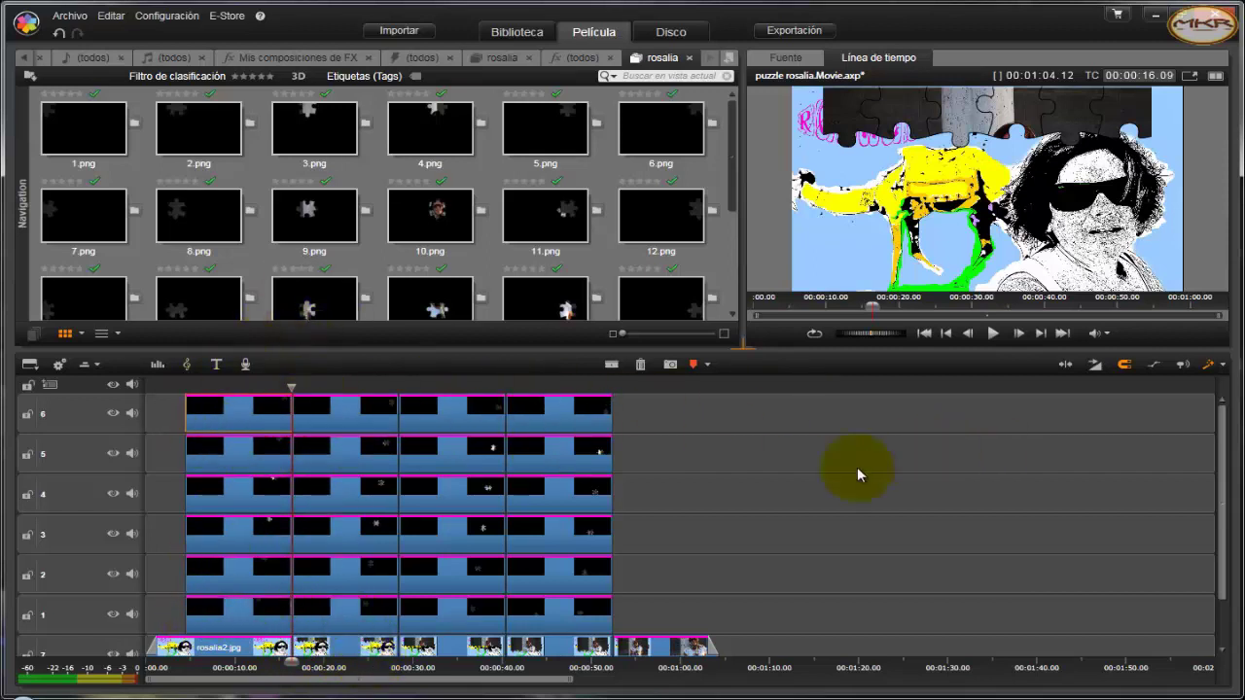
left_click_drag(325, 545, 591, 486)
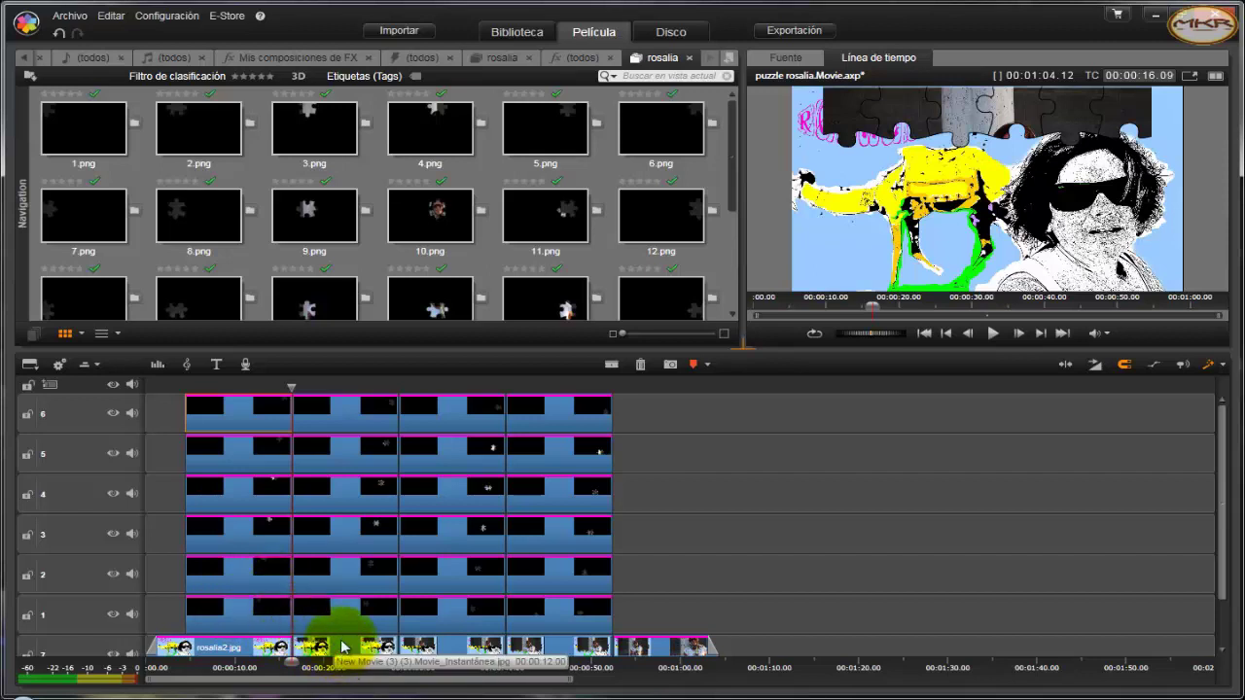
left_click_drag(333, 608, 340, 461)
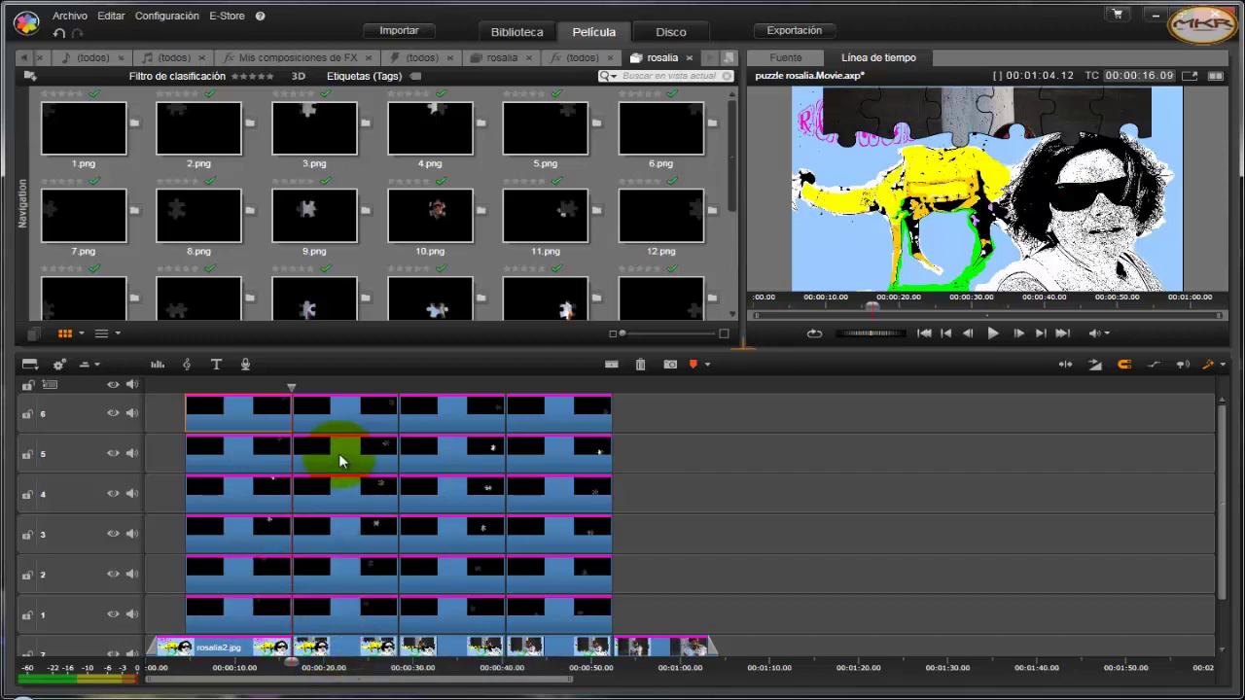
mouse_move(341, 461)
left_mouse_down()
mouse_move(350, 614)
mouse_move(341, 424)
left_mouse_up()
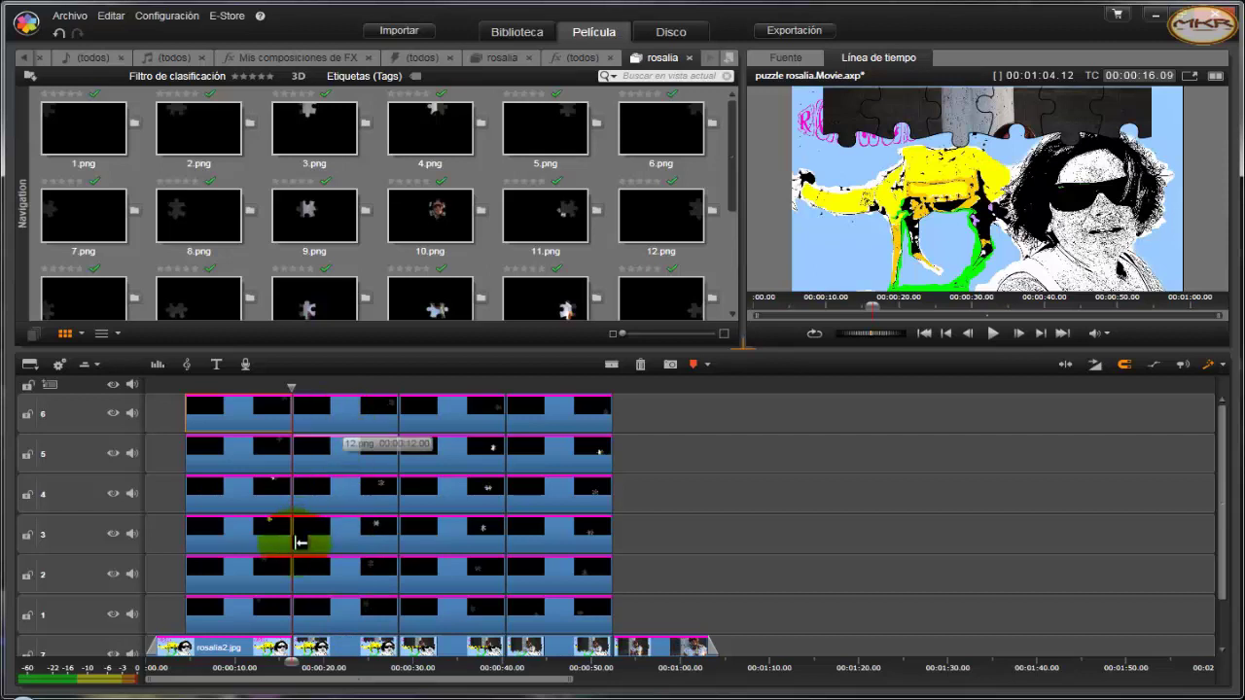
left_click_drag(340, 424, 234, 623)
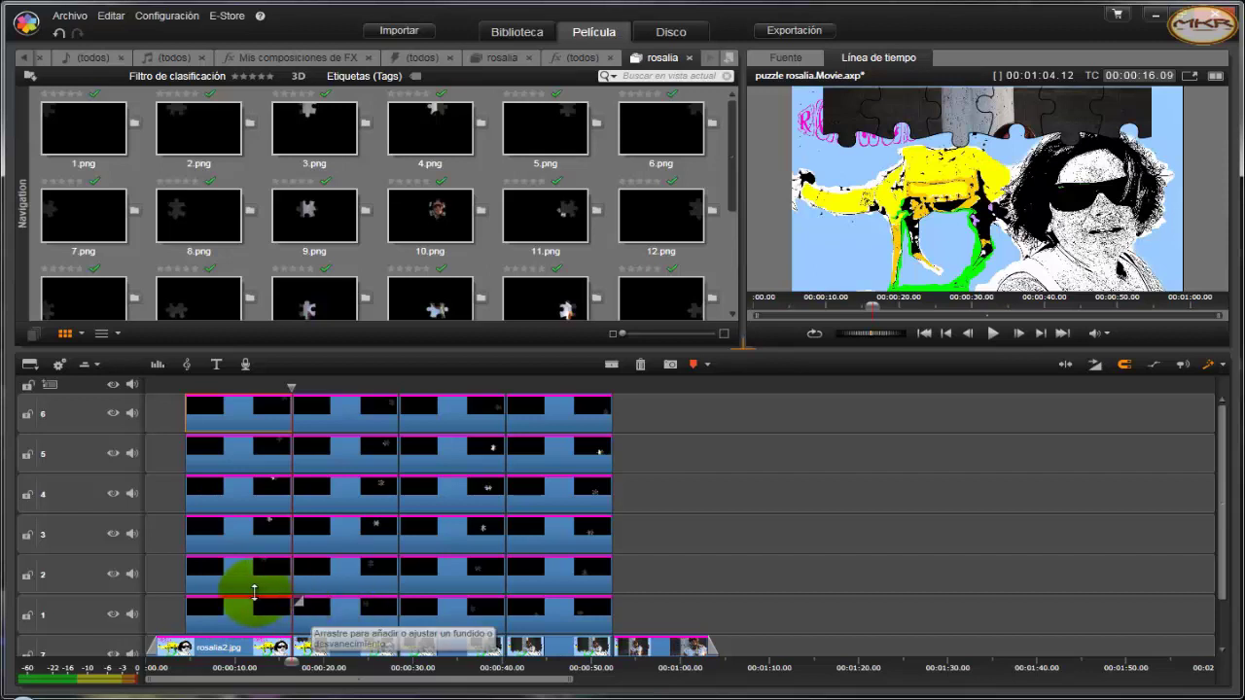
Step: Scrub the timeline preview from about 16 to about 25 seconds
mouse_move(234, 622)
left_mouse_down()
mouse_move(219, 574)
mouse_move(339, 535)
mouse_move(272, 422)
left_mouse_up()
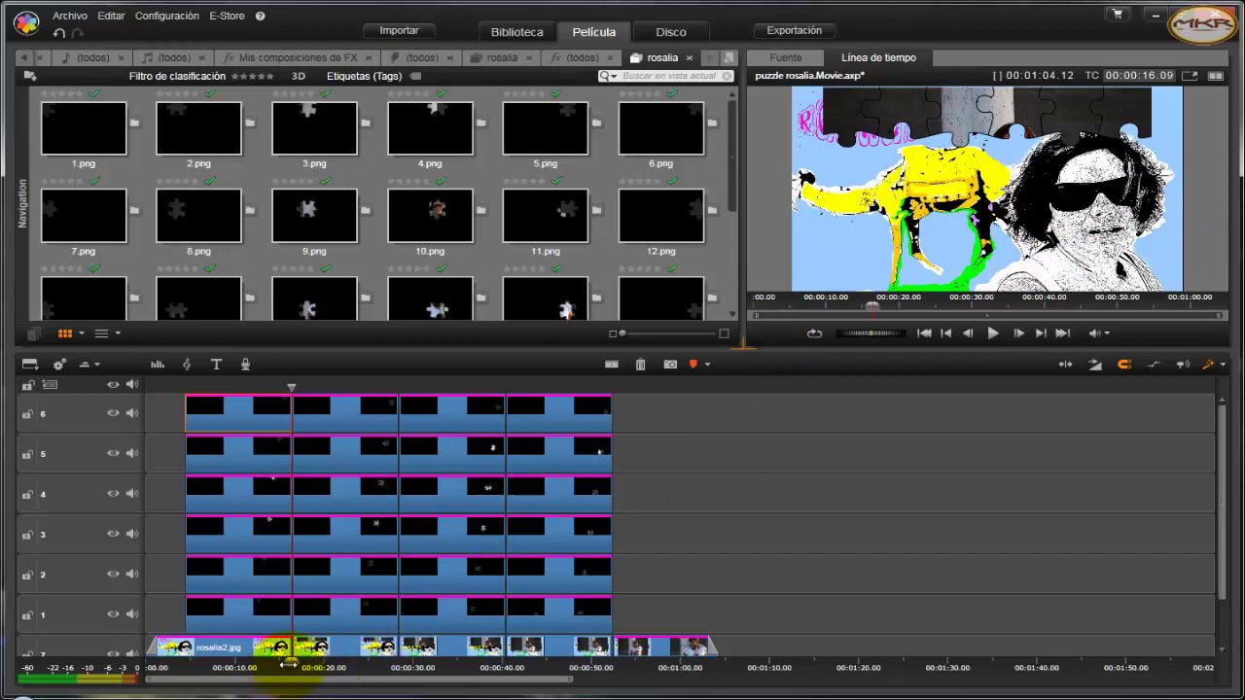
left_click_drag(290, 664, 396, 664)
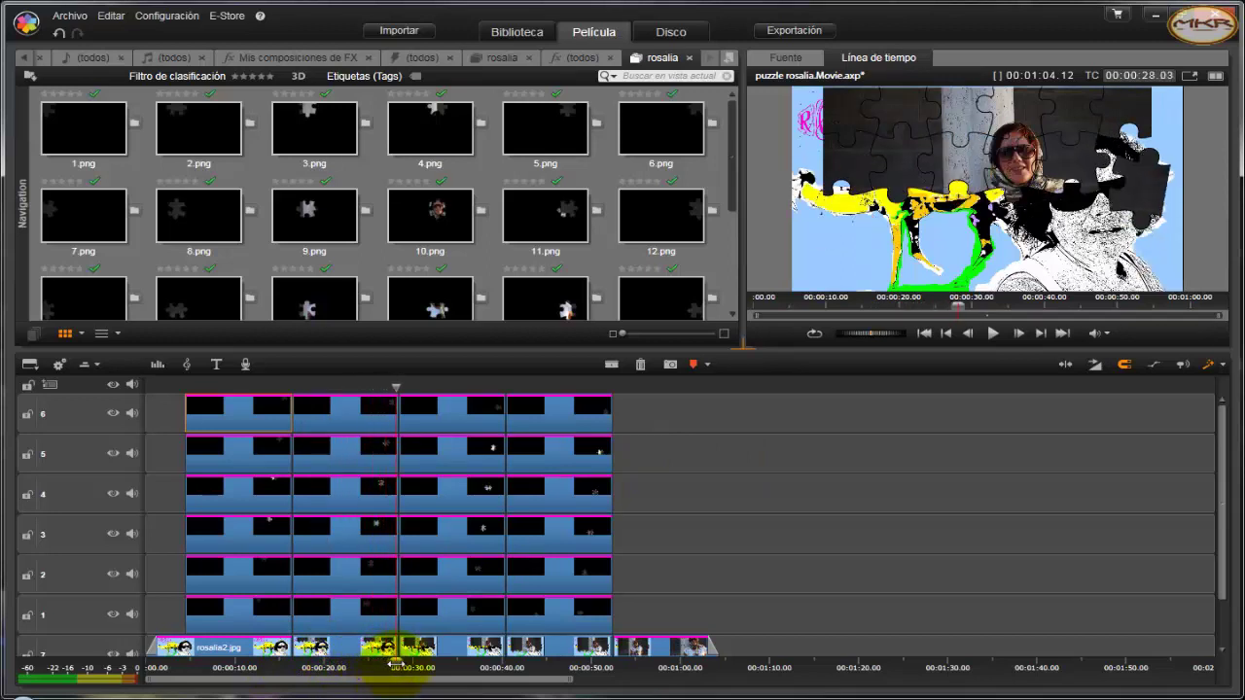
Step: Nudge the preview forward a couple of frames and select the 13.png puzzle clip
left_click_drag(394, 664, 397, 665)
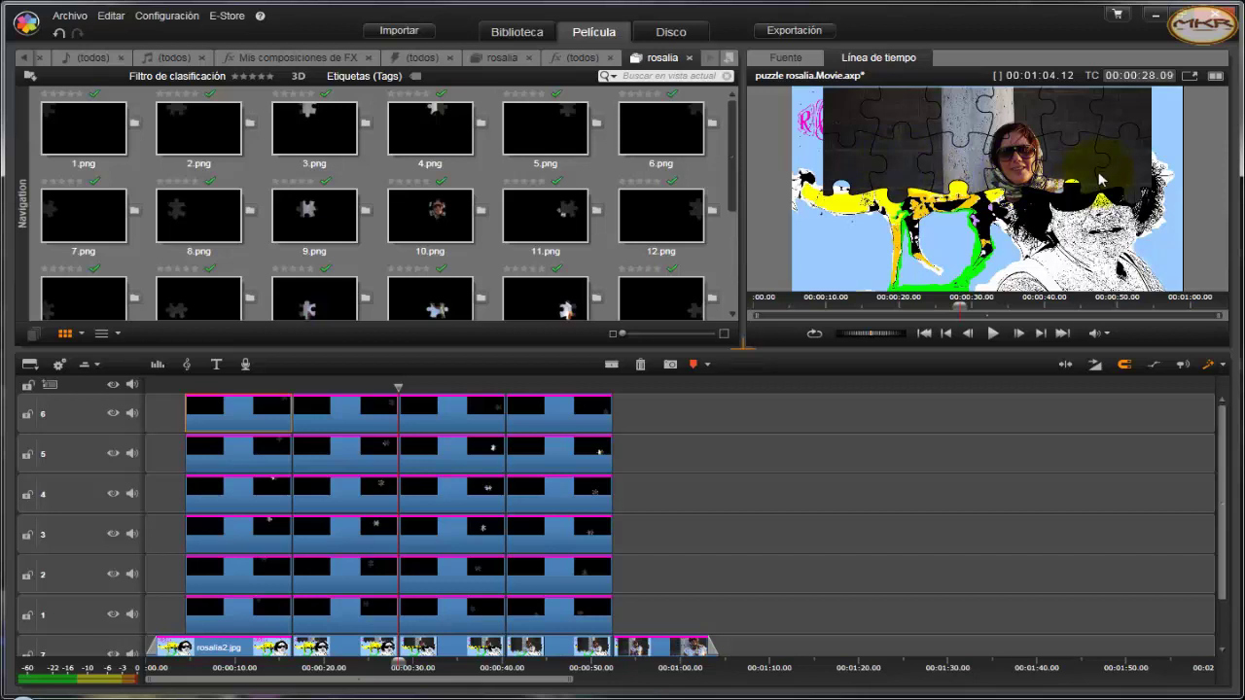
left_click(467, 607)
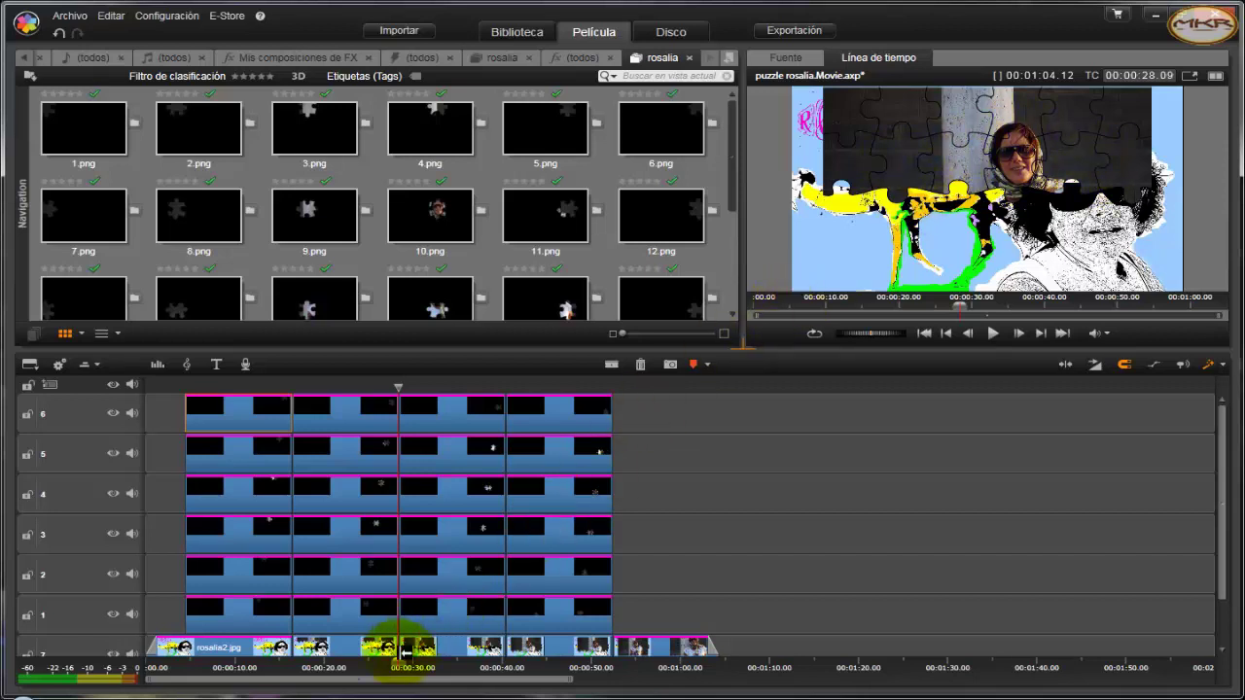
left_click(431, 617)
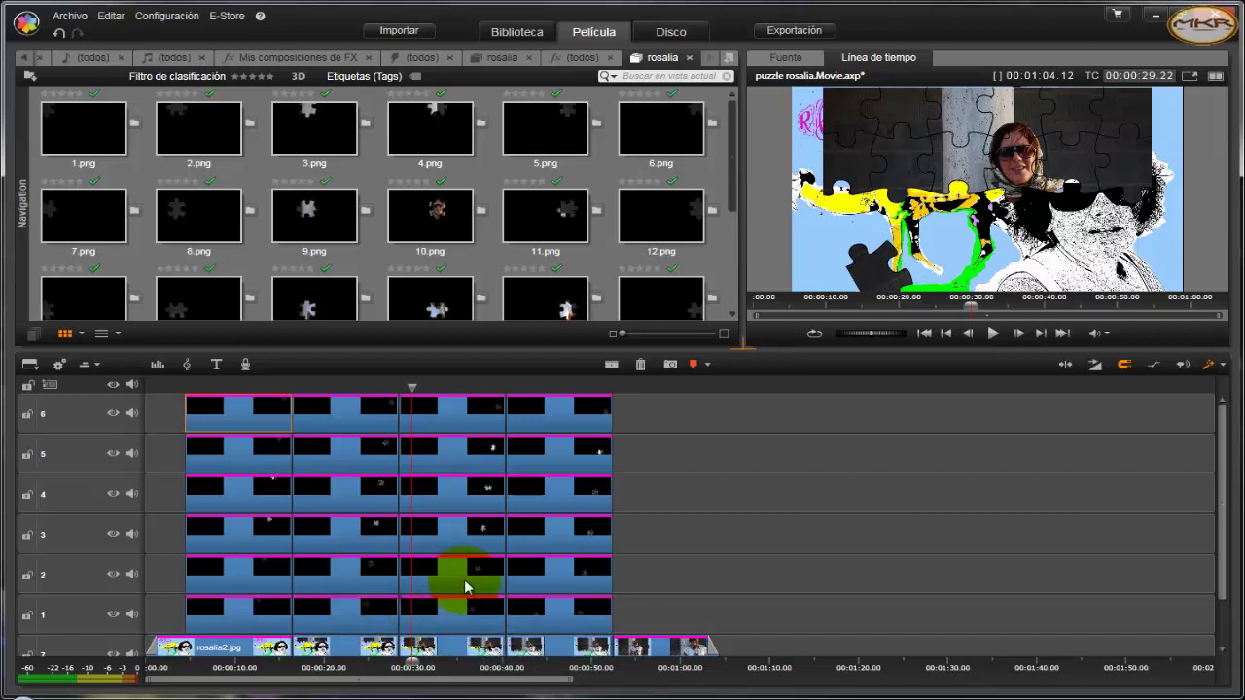
left_click_drag(363, 522, 477, 530)
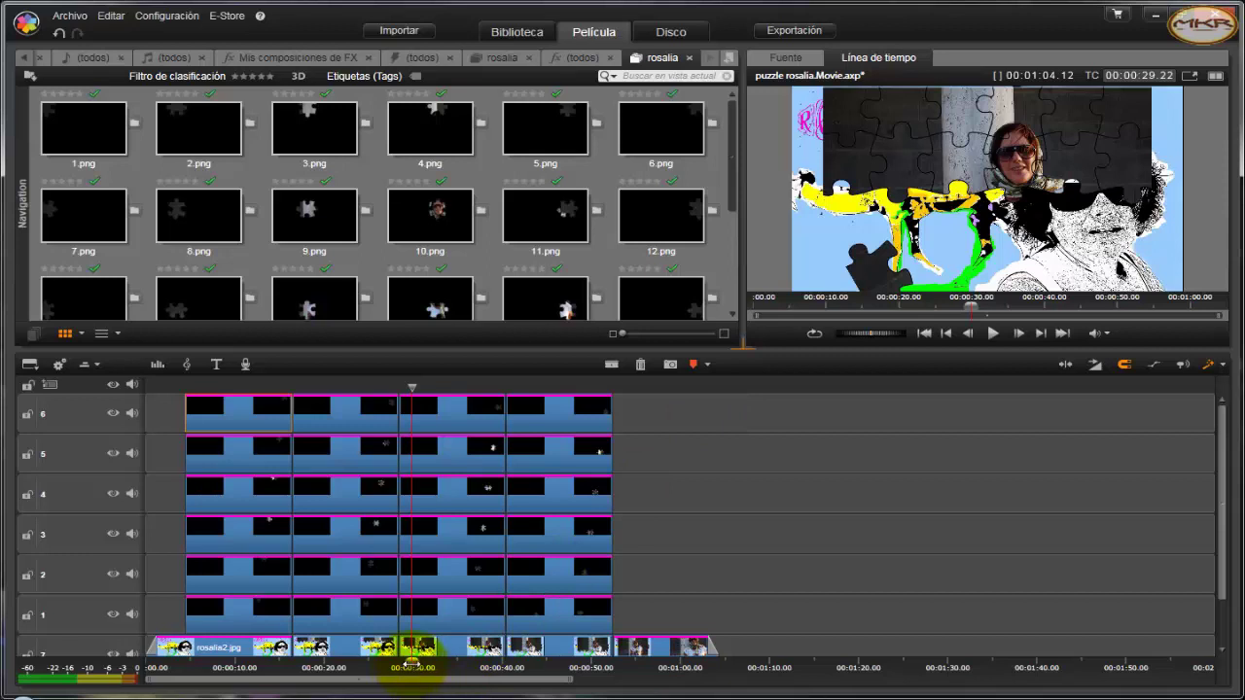
Step: Scrub and frame-step the preview from about 32 seconds up to about 52 seconds
mouse_move(412, 668)
left_mouse_down()
mouse_move(518, 664)
mouse_move(499, 664)
left_mouse_up()
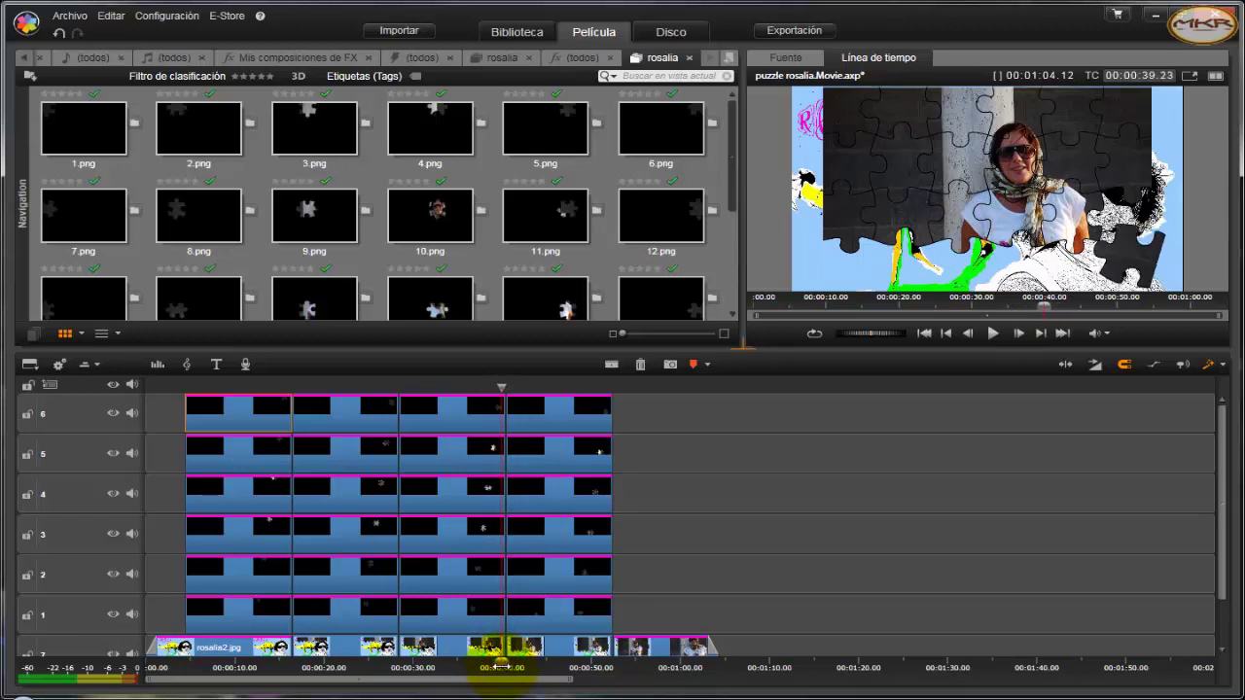
left_click_drag(499, 666, 506, 667)
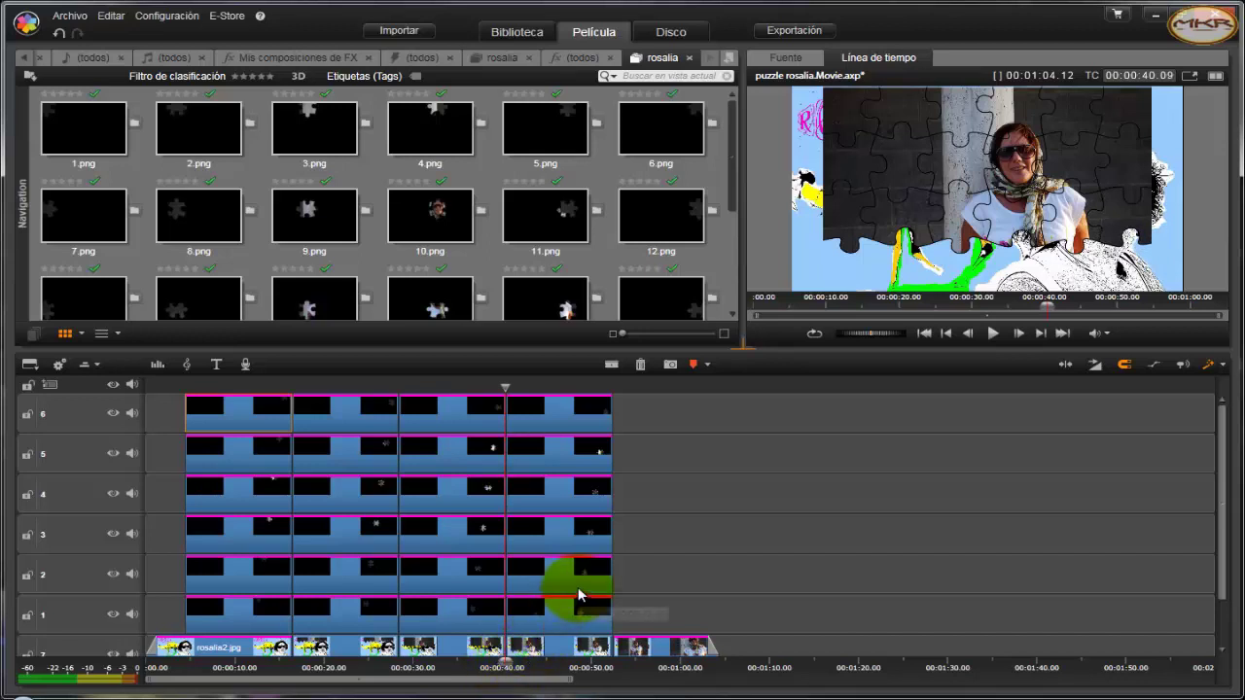
key("Right")
key("Right")
key("Right")
key("Right")
key("Right")
key("Right")
key("Right")
key("Right")
key("Right")
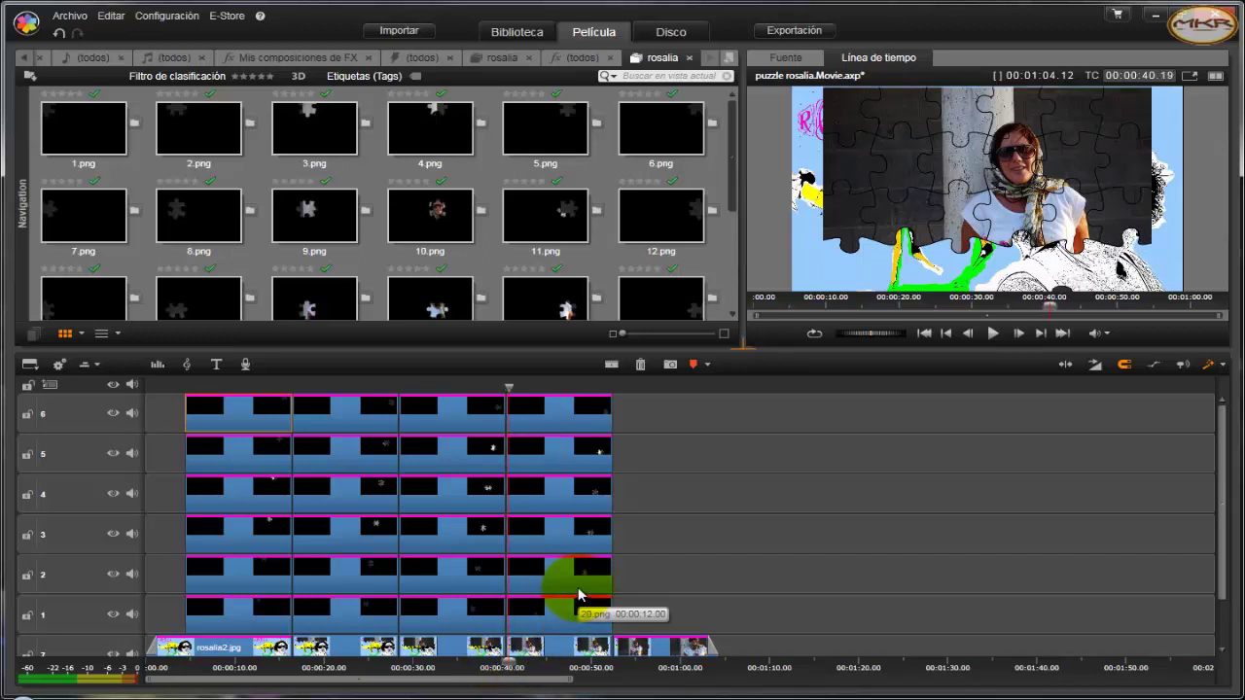
key("Right")
key("Right")
key("Right")
key("Right")
key("Right")
key("Right")
key("Right")
key("Right")
key("Right")
key("Right")
key("Right")
key("Right")
key("Right")
key("Right")
key("Right")
key("Right")
key("Right")
key("Right")
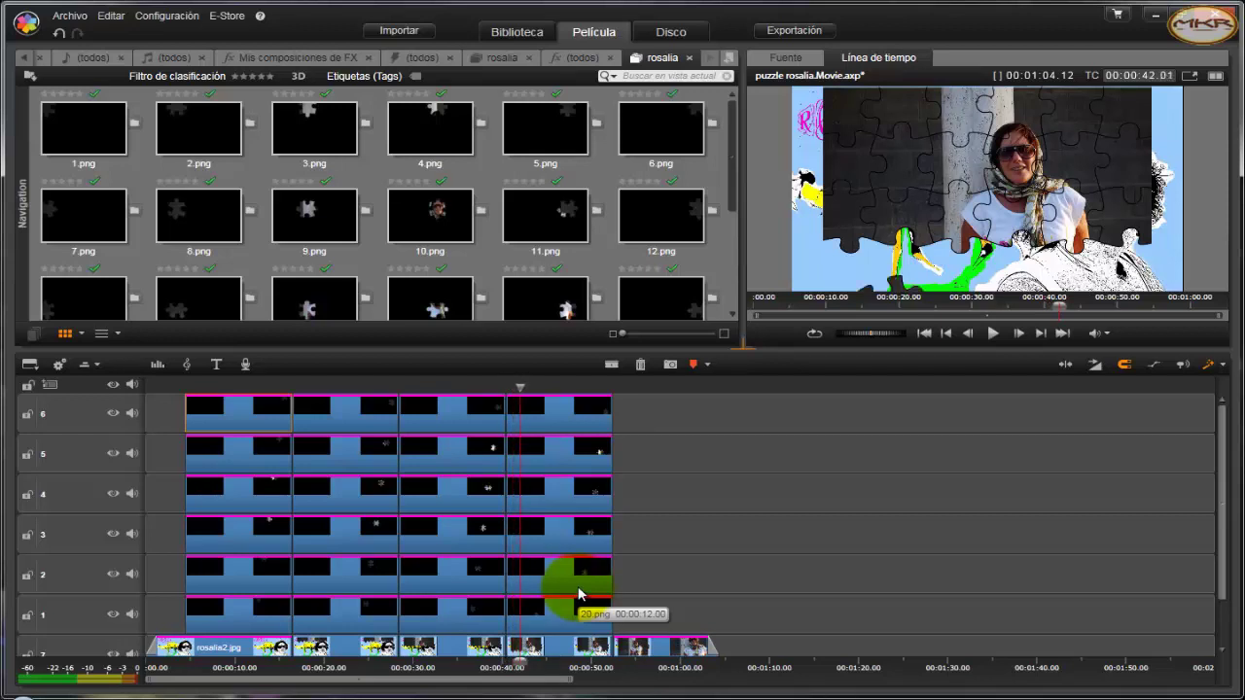
key("Right")
key("Right")
key("Right")
key("Right")
key("Right")
key("Right")
key("Right")
key("Right")
key("Right")
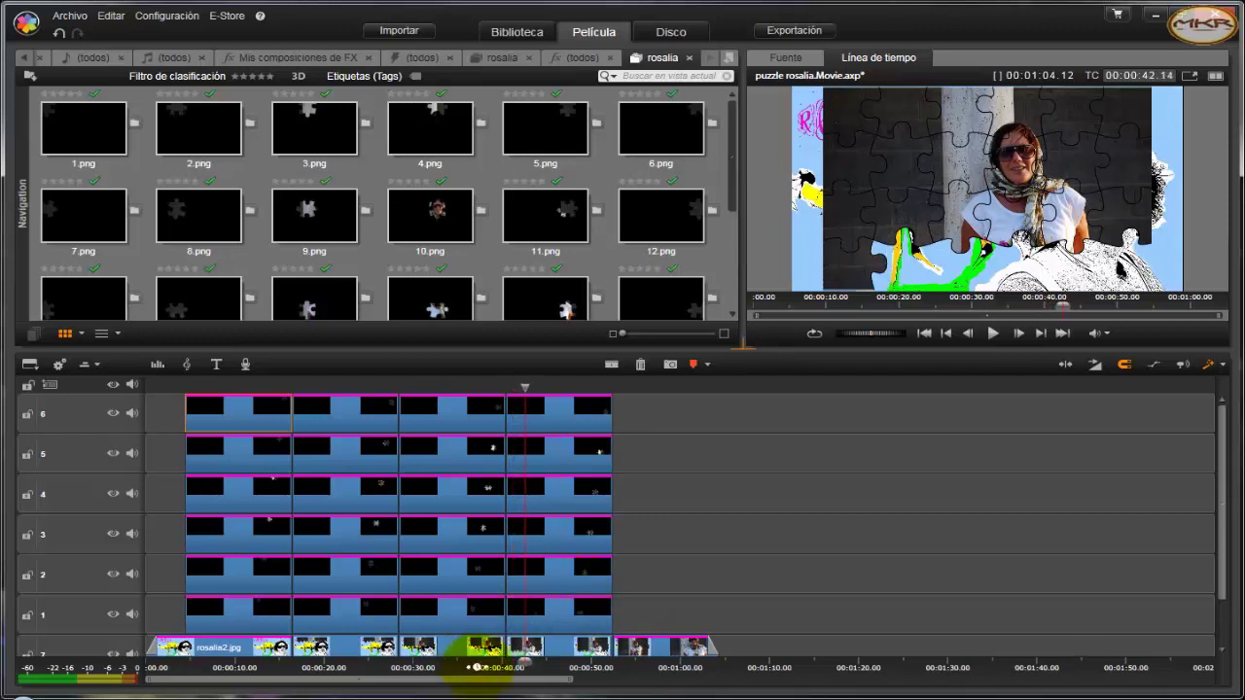
left_click(533, 660)
mouse_move(533, 661)
left_mouse_down()
mouse_move(615, 659)
mouse_move(595, 661)
left_mouse_up()
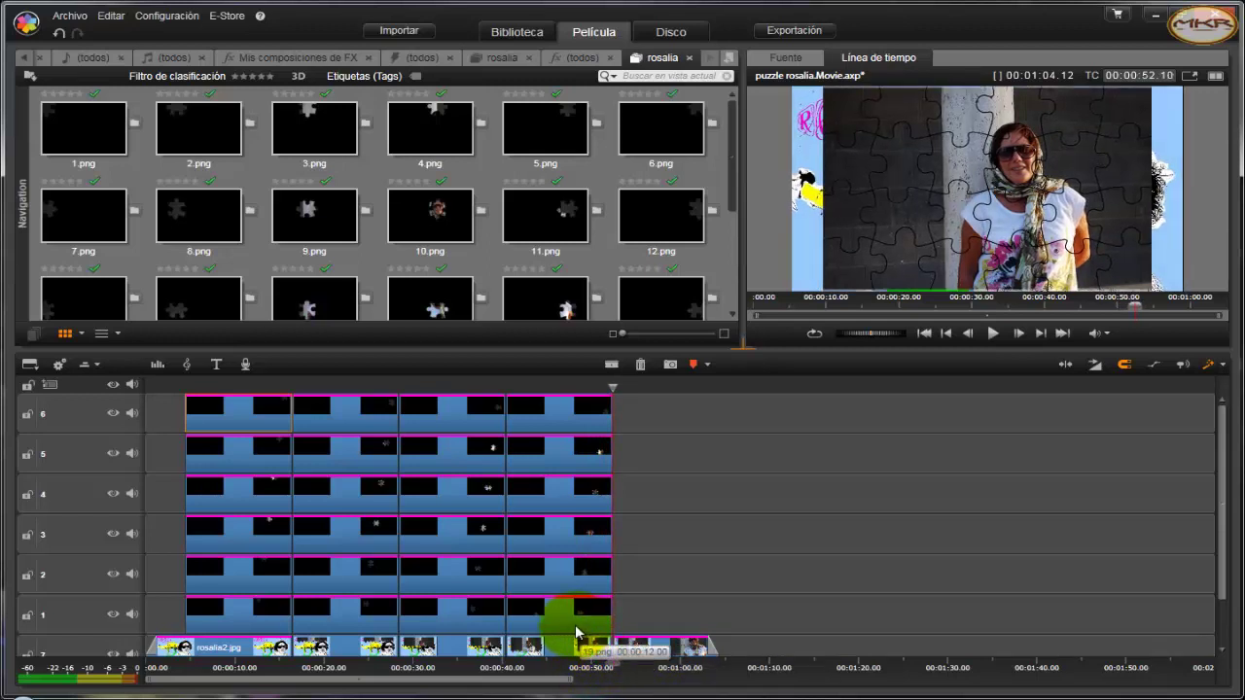
Step: Frame-step, then scrub past the 00:01:04.12 movie end to the black frame at 00:01:05.19
key("Left")
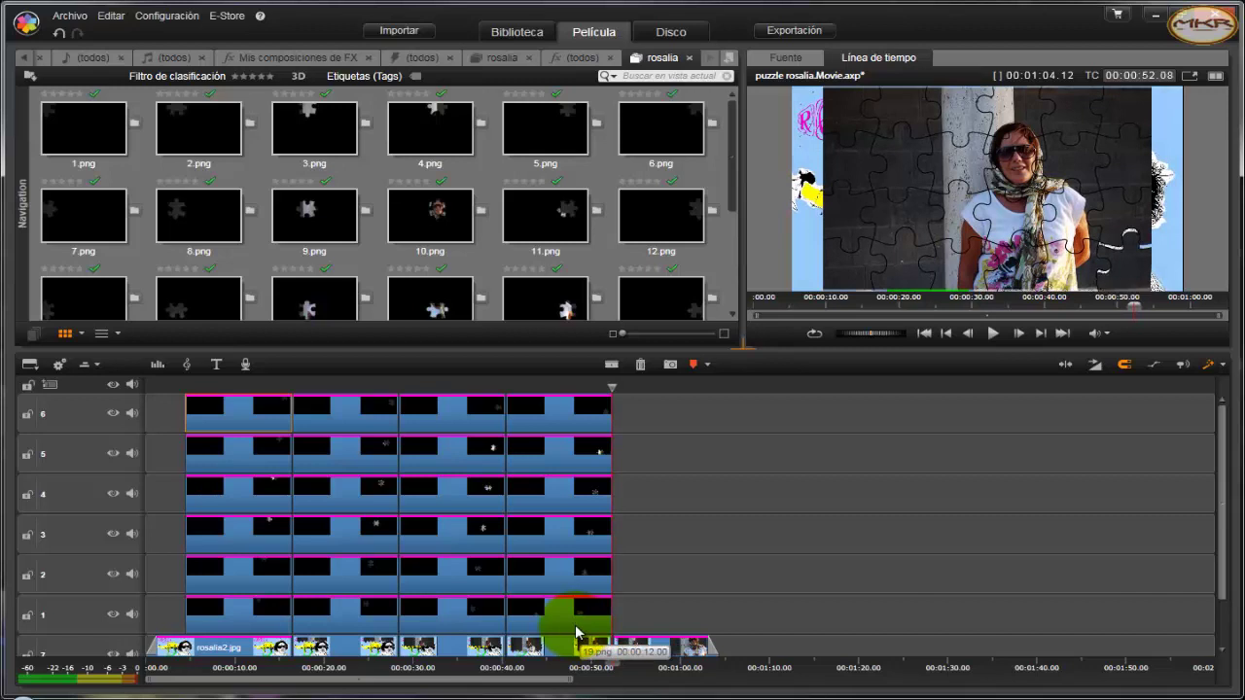
key("Right")
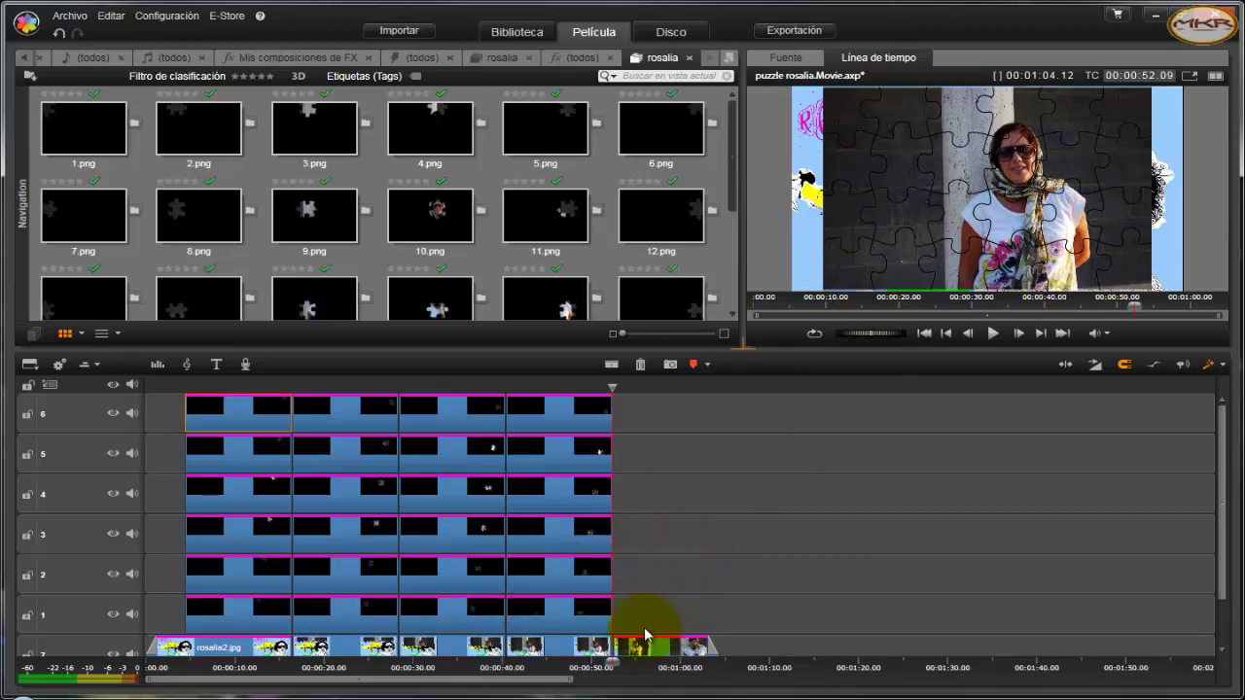
left_click_drag(611, 667, 649, 662)
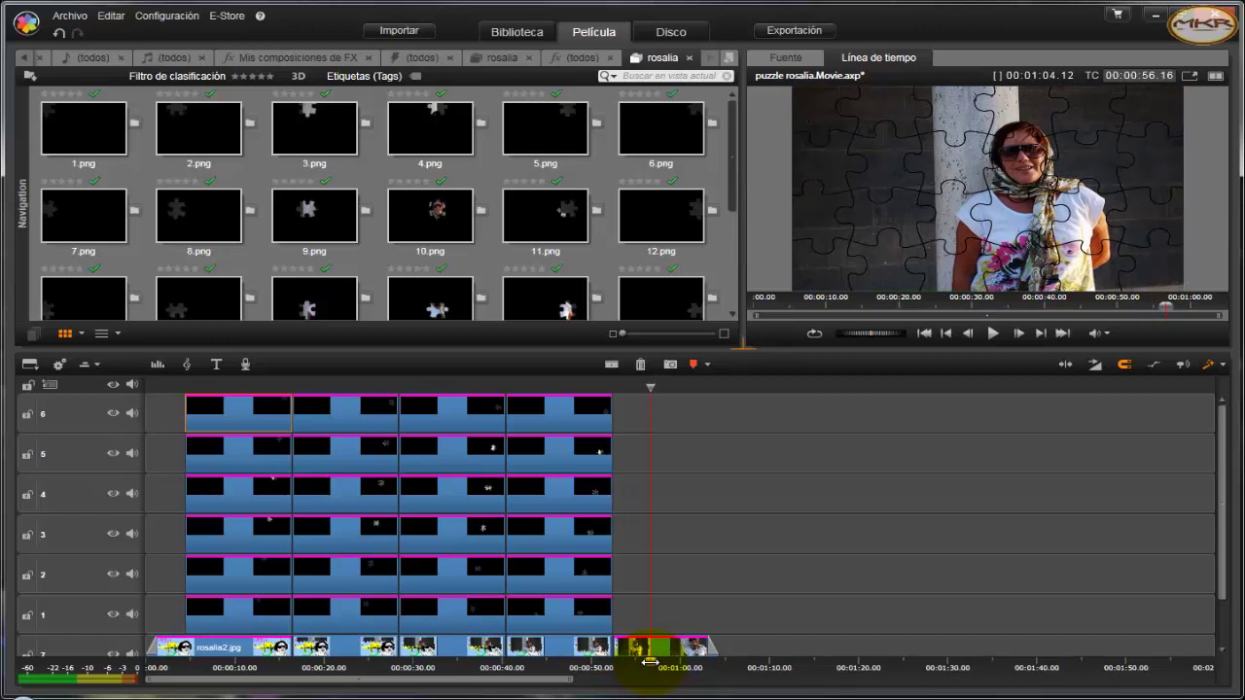
left_click_drag(652, 662, 662, 662)
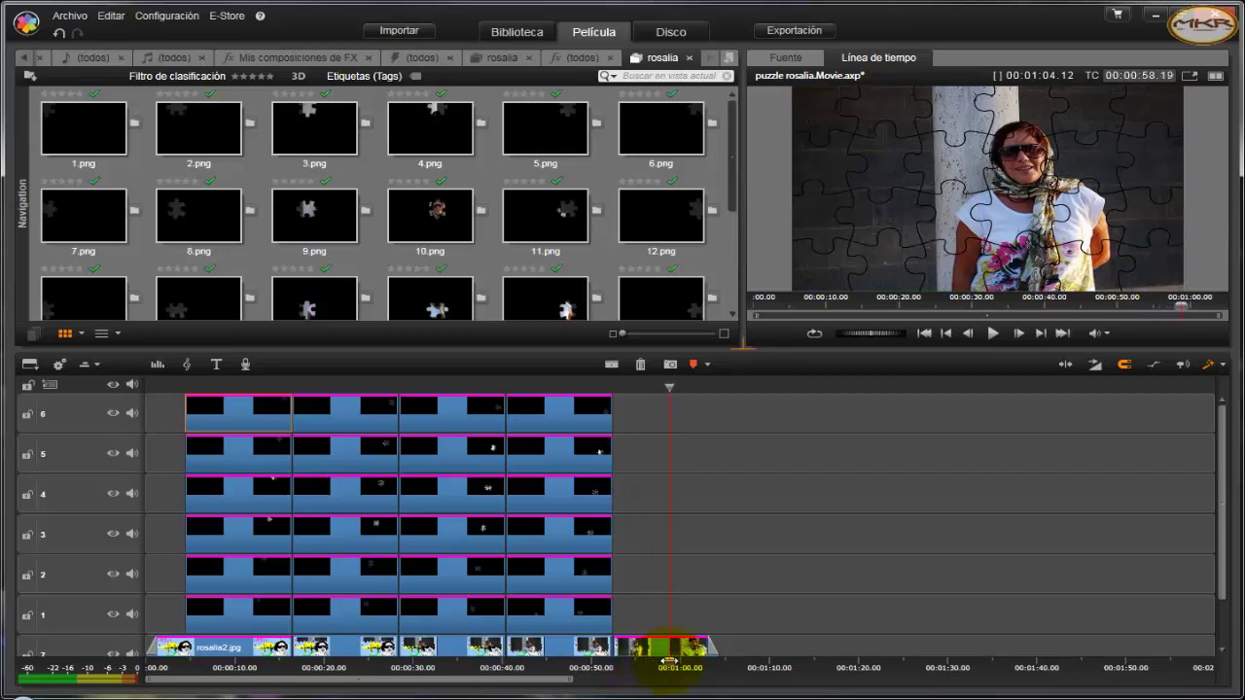
left_click_drag(670, 663, 722, 661)
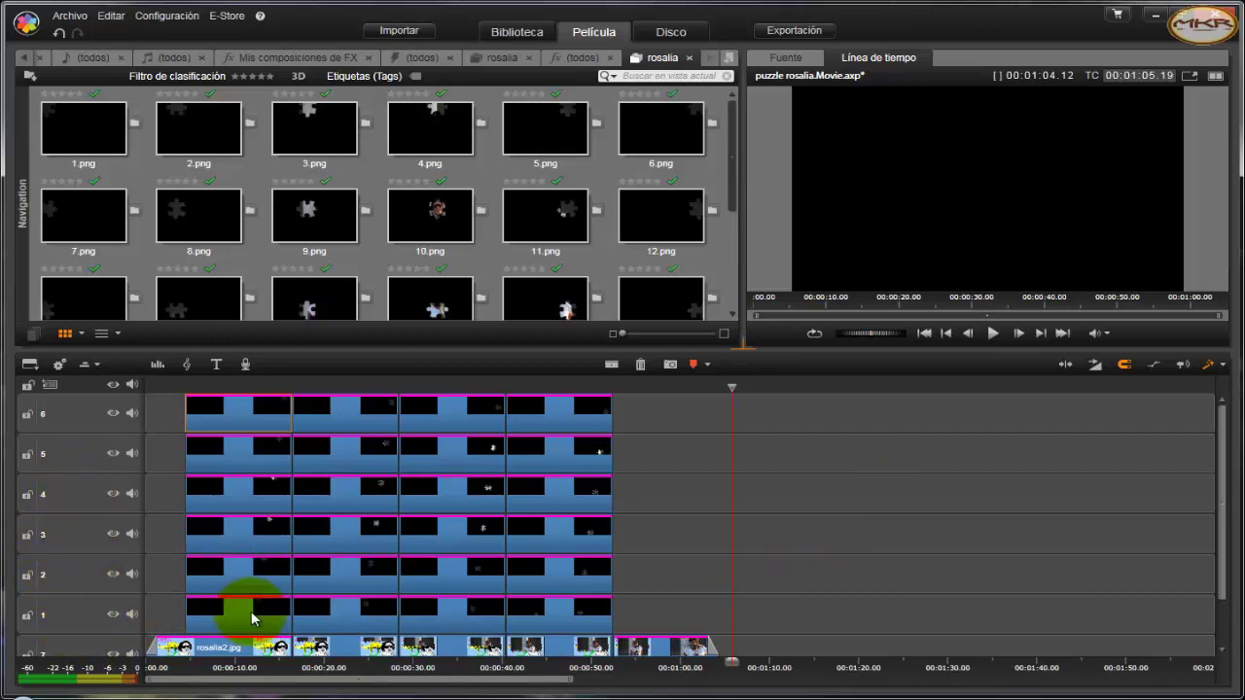
left_click(22, 200)
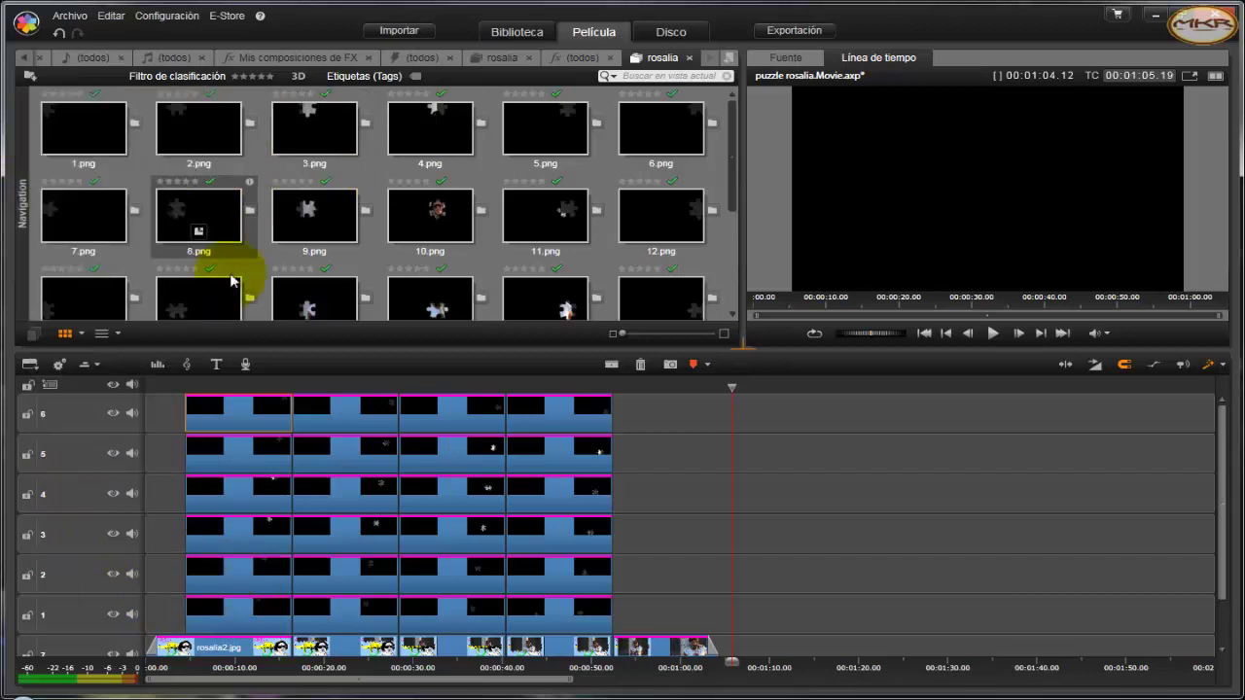
mouse_move(236, 428)
left_mouse_down()
mouse_move(336, 471)
mouse_move(346, 610)
left_mouse_up()
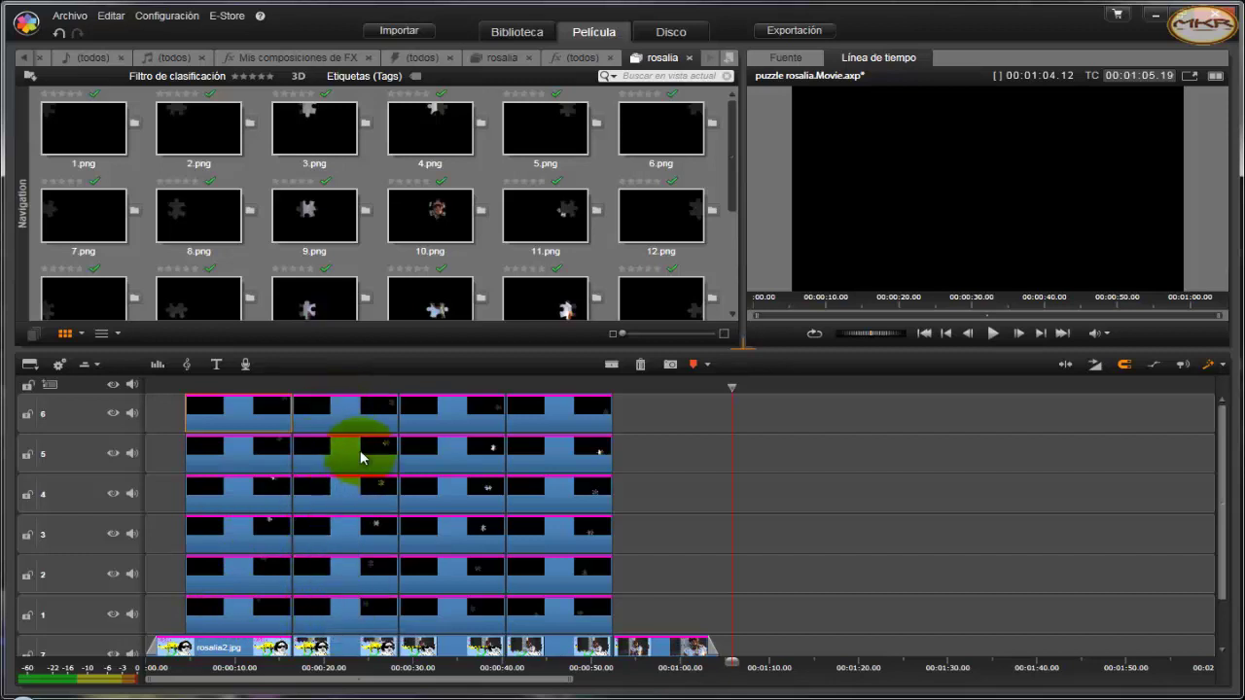
left_click_drag(346, 611, 592, 403)
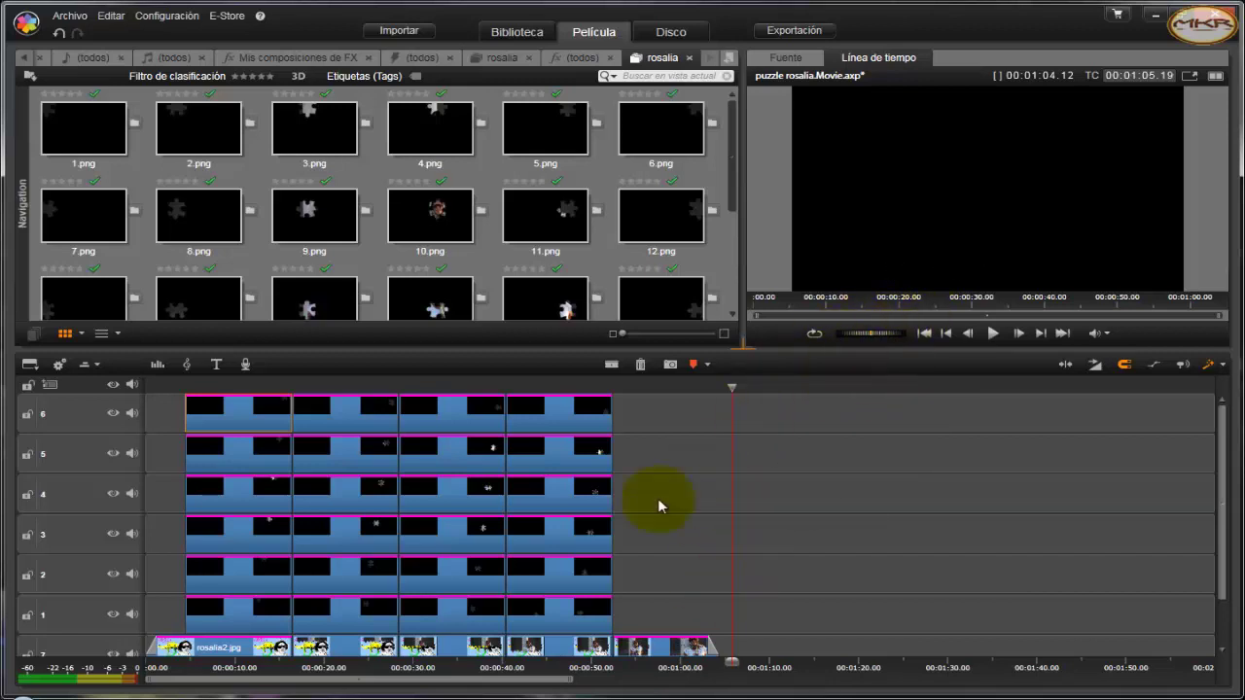
left_click_drag(375, 528, 354, 544)
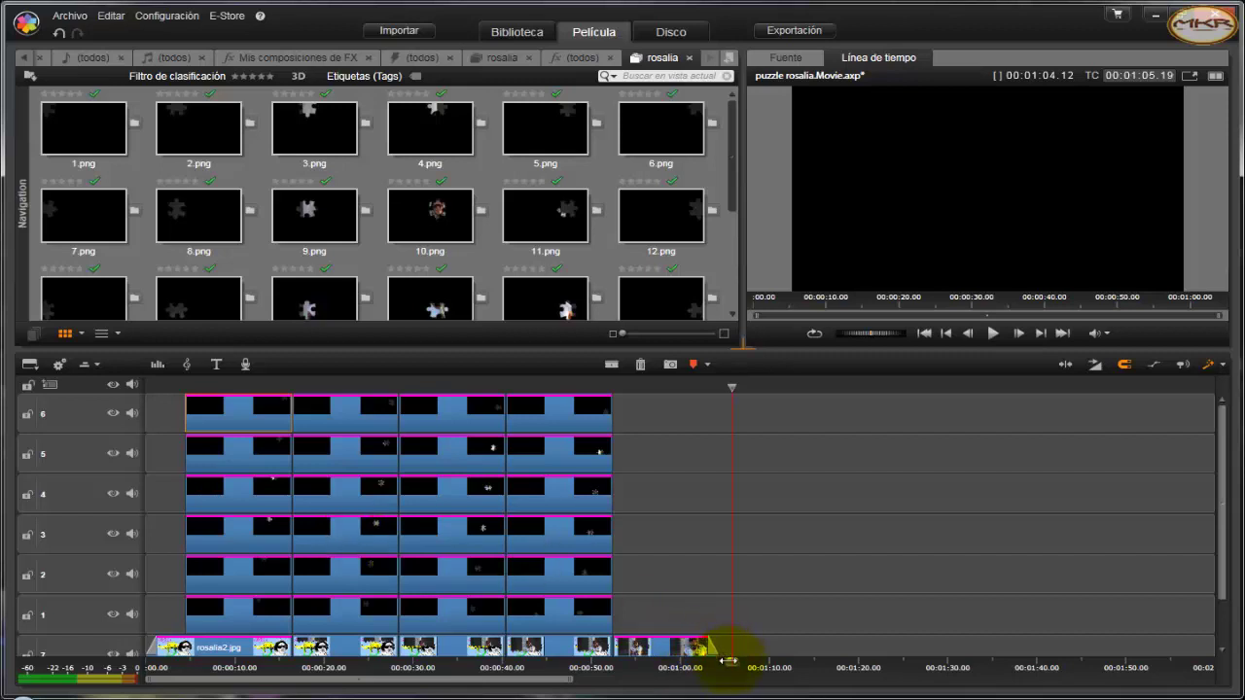
Step: Drag the playhead back from the movie's end to 00:00:09.21
mouse_move(728, 661)
left_mouse_down()
mouse_move(214, 673)
mouse_move(257, 671)
mouse_move(234, 671)
left_mouse_up()
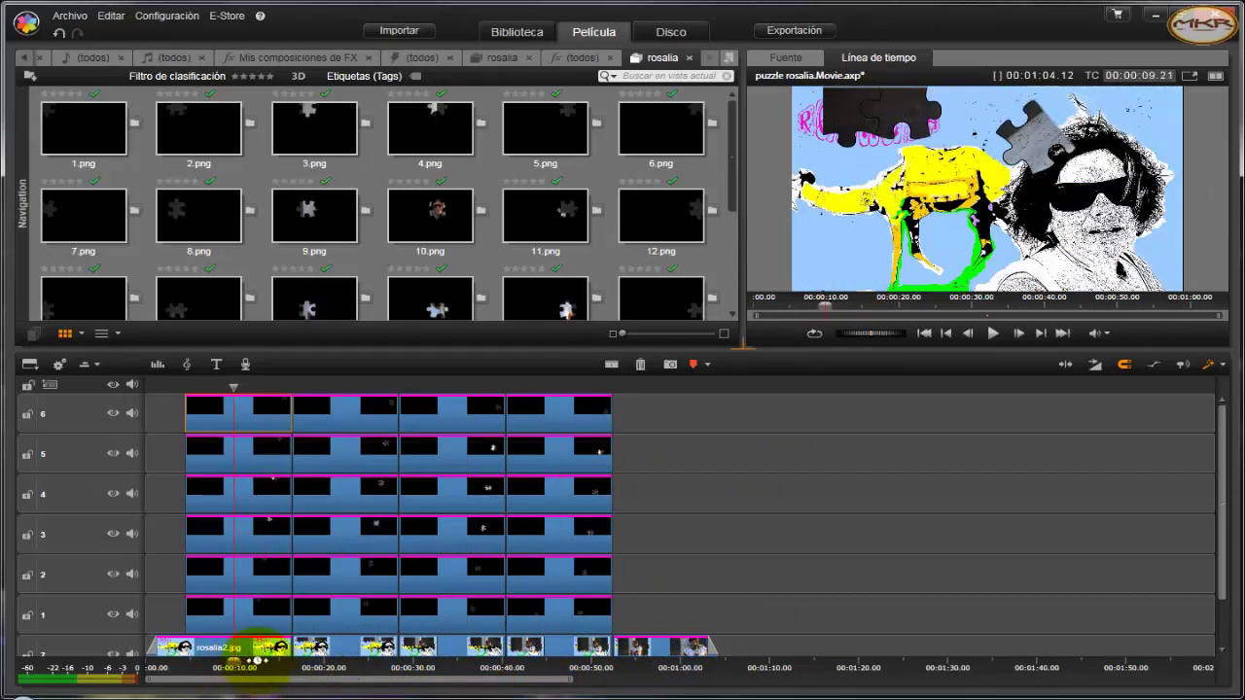